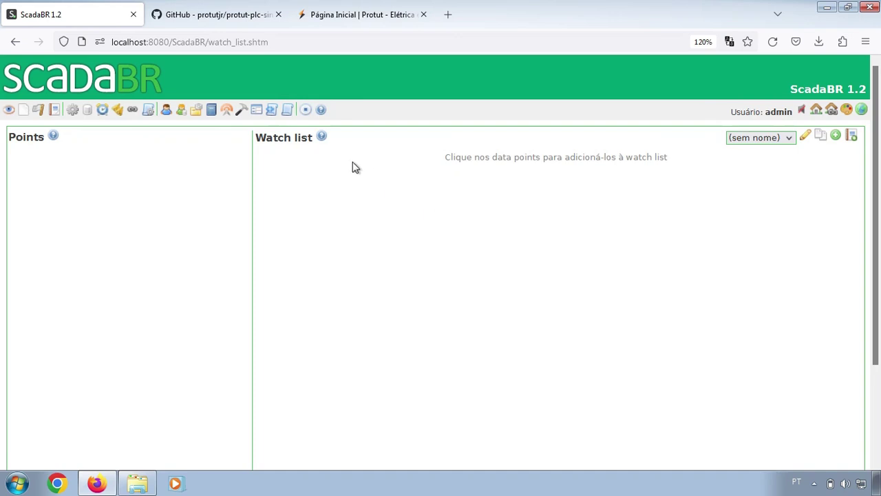
# Look over the protut-plc-sim GitHub page and the Protut website, and close the Protut website
pyautogui.click(234, 20)
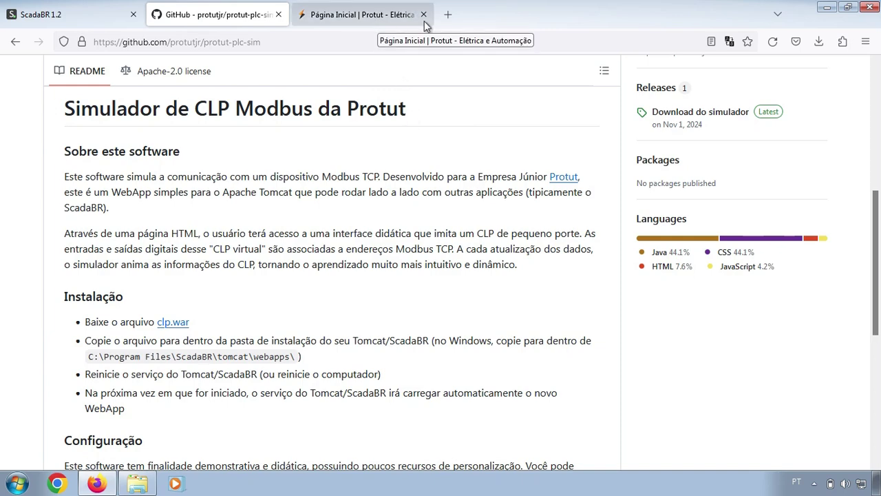
pyautogui.click(356, 15)
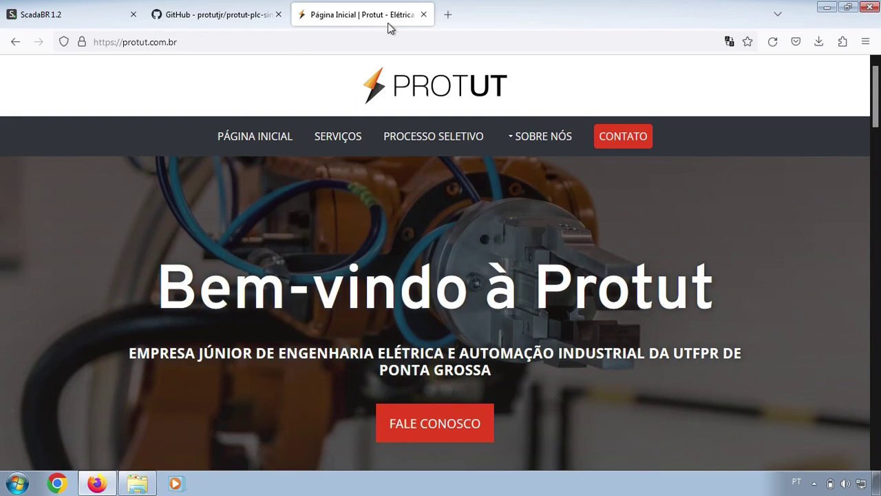
pyautogui.click(424, 15)
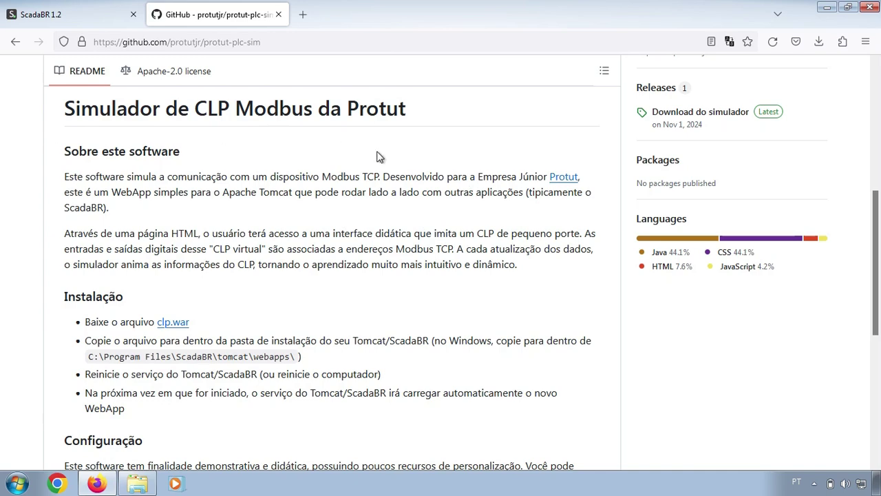
# Download clp.war from the Instalação section of the simulator's GitHub README and dismiss the downloads list
pyautogui.scroll(4, 379, 156)
pyautogui.scroll(6, 320, 248)
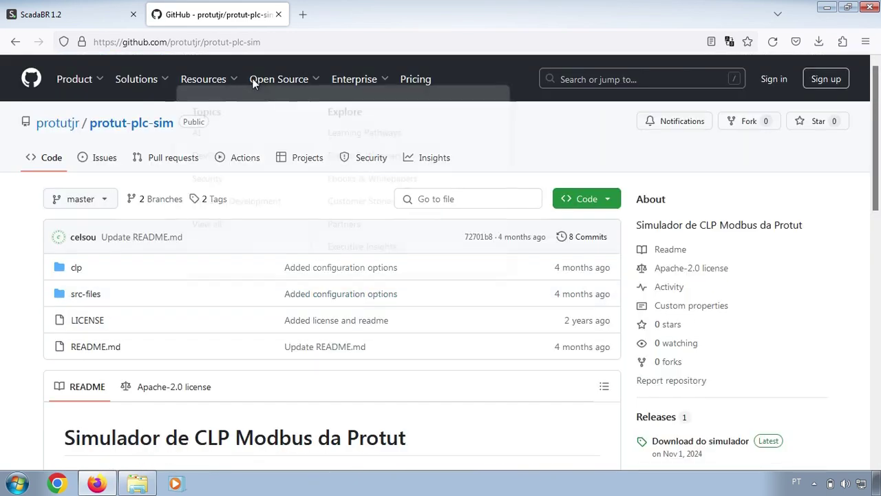
pyautogui.moveTo(354, 78)
pyautogui.scroll(-6, 564, 131)
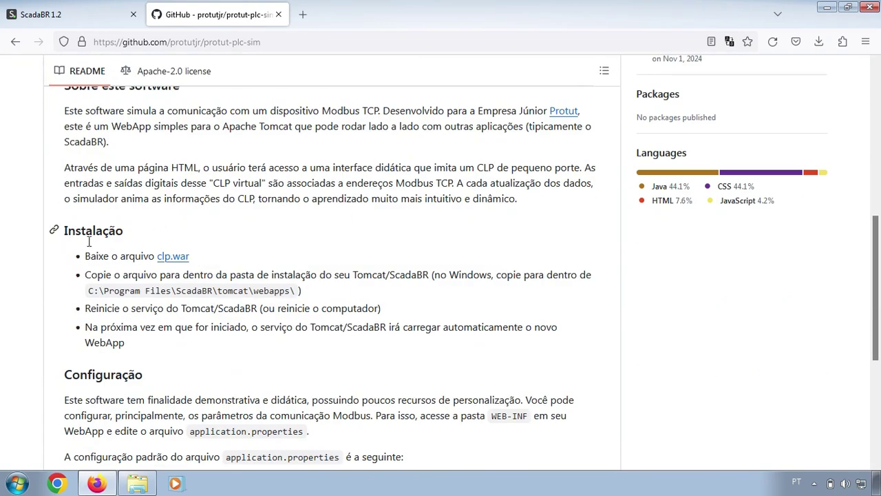
pyautogui.click(173, 261)
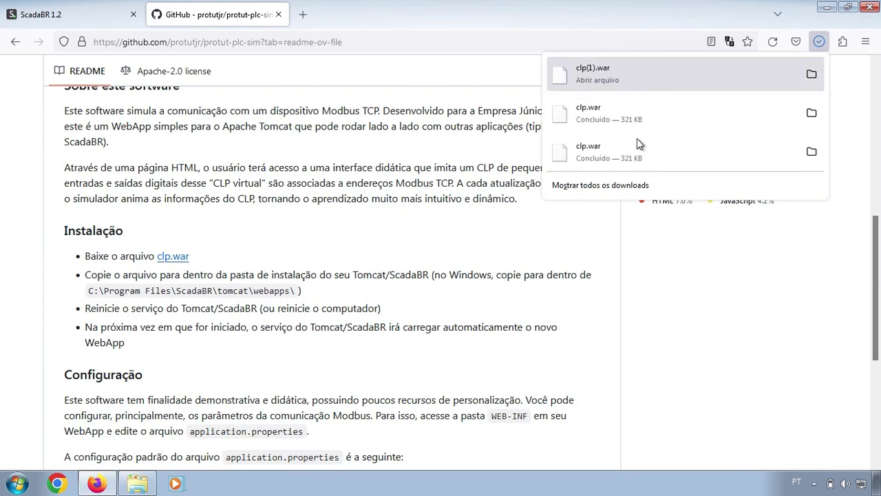
pyautogui.moveTo(663, 200); pyautogui.dragTo(667, 200)
# Read the README's installation and configuration instructions, highlighting the target path C:\Program Files\ScadaBR\tomcat\webapps\
pyautogui.scroll(3, 453, 164)
pyautogui.scroll(-2, 454, 171)
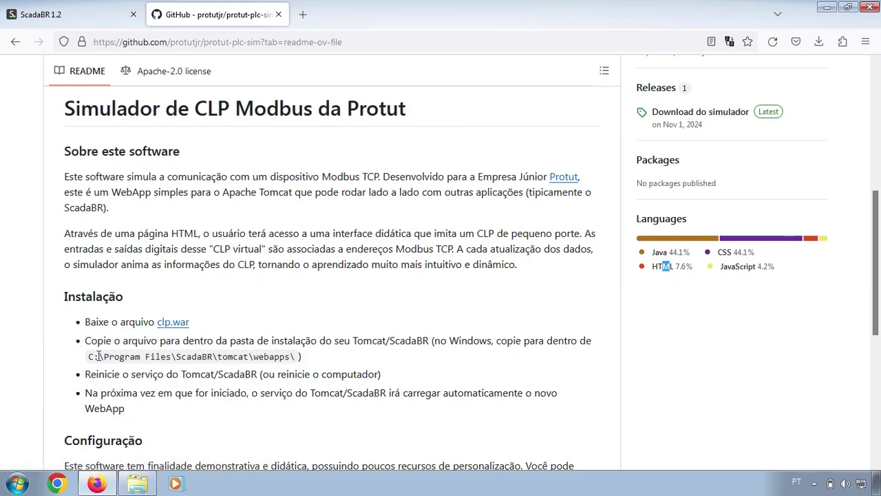
pyautogui.scroll(-2, 358, 323)
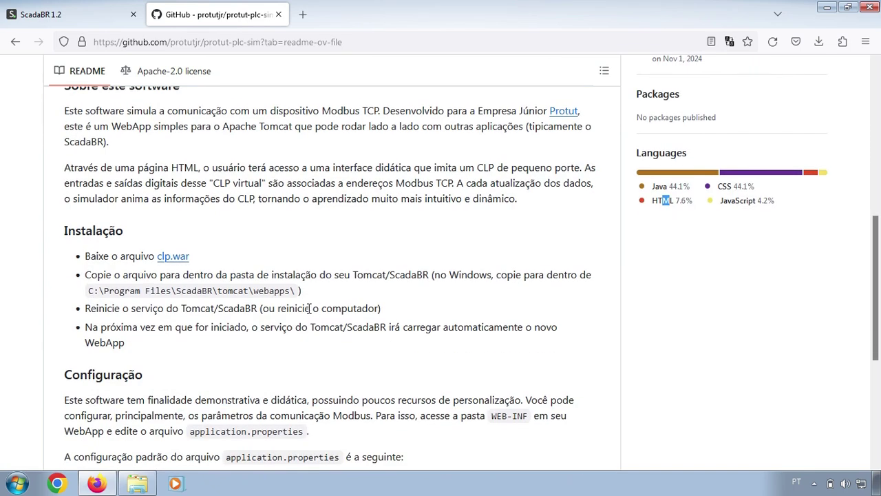
pyautogui.scroll(-4, 309, 307)
pyautogui.moveTo(88, 158); pyautogui.dragTo(297, 163)
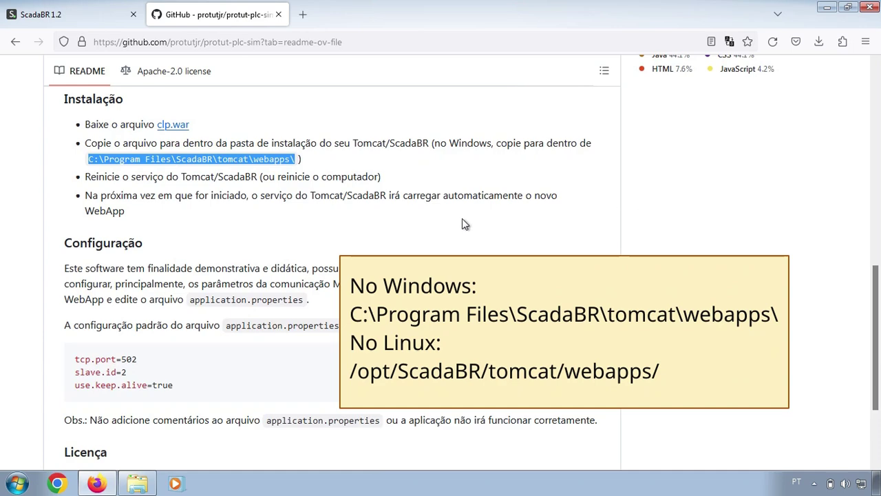
pyautogui.click(339, 158)
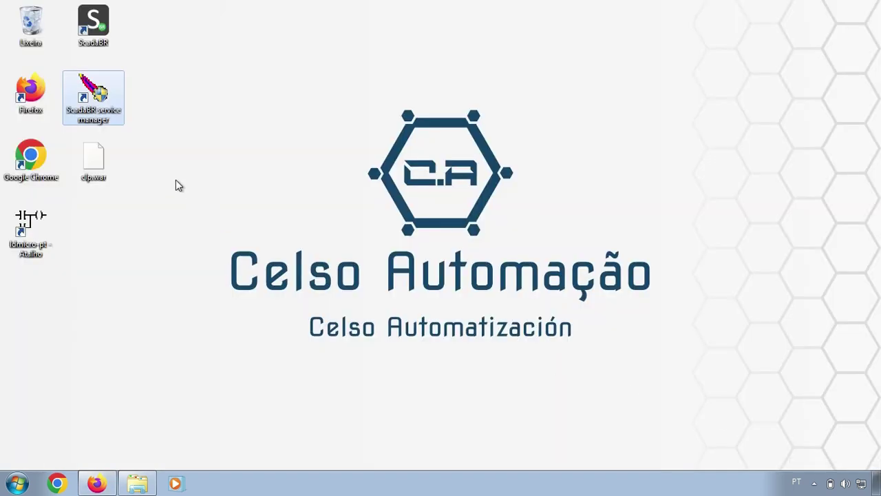
# Copy clp.war from the desktop into C:\Program Files\ScadaBR\tomcat\webapps with administrator permission, and select the clp folder there
pyautogui.rightClick(100, 154)
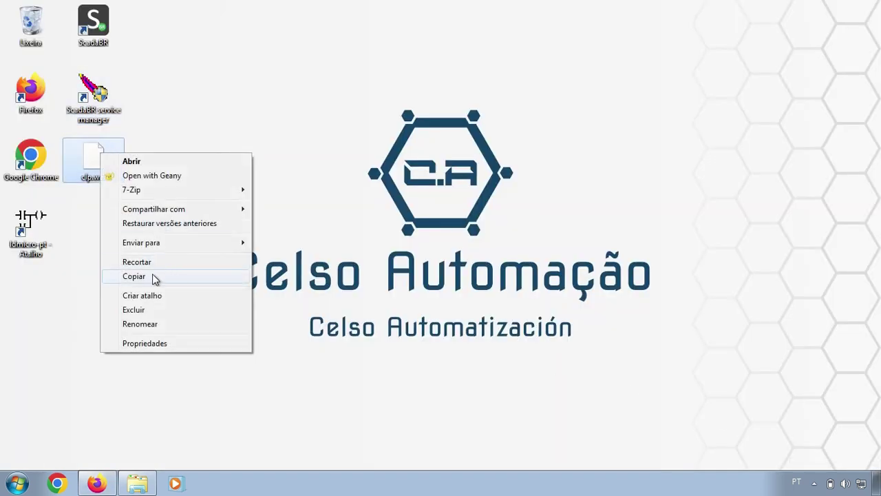
pyautogui.click(154, 279)
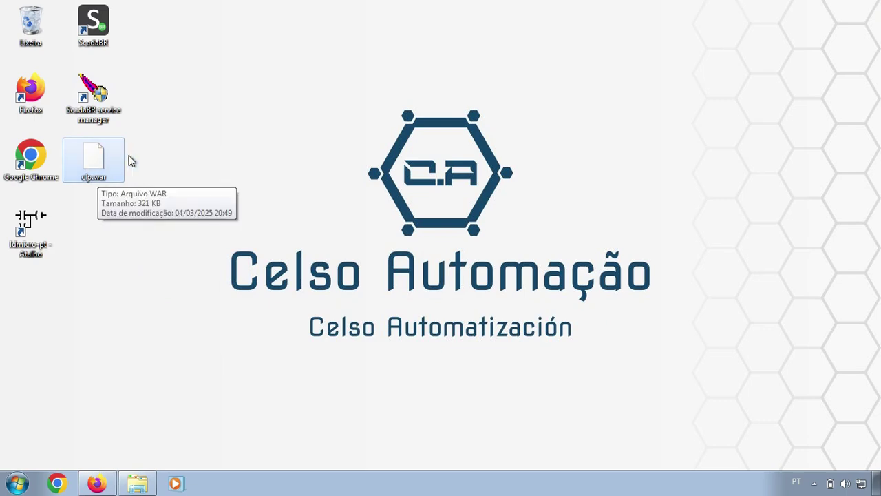
pyautogui.click(136, 486)
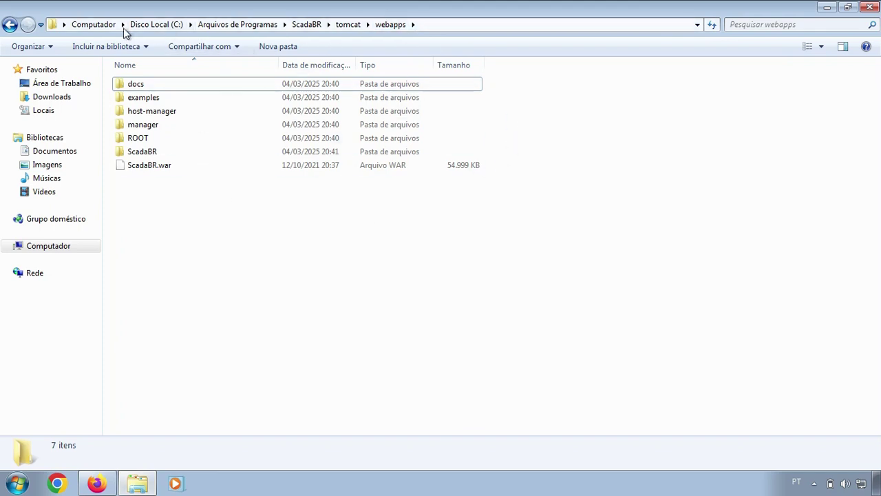
pyautogui.click(503, 28)
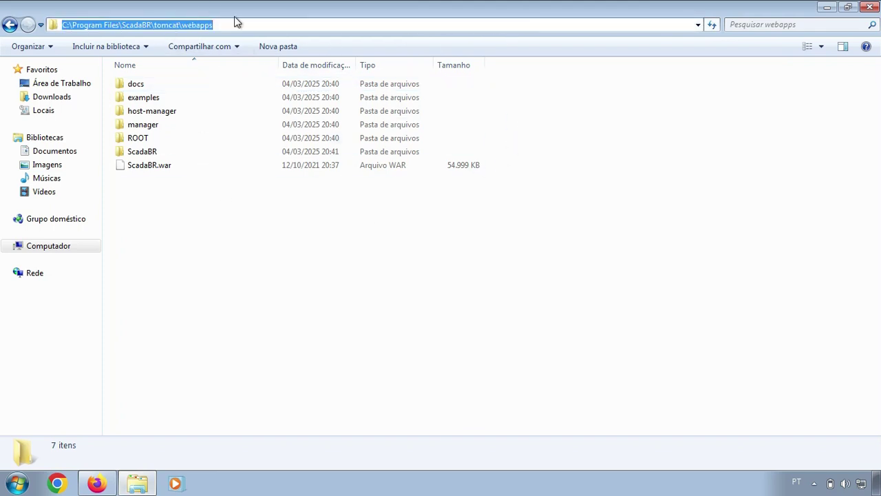
pyautogui.click(302, 223)
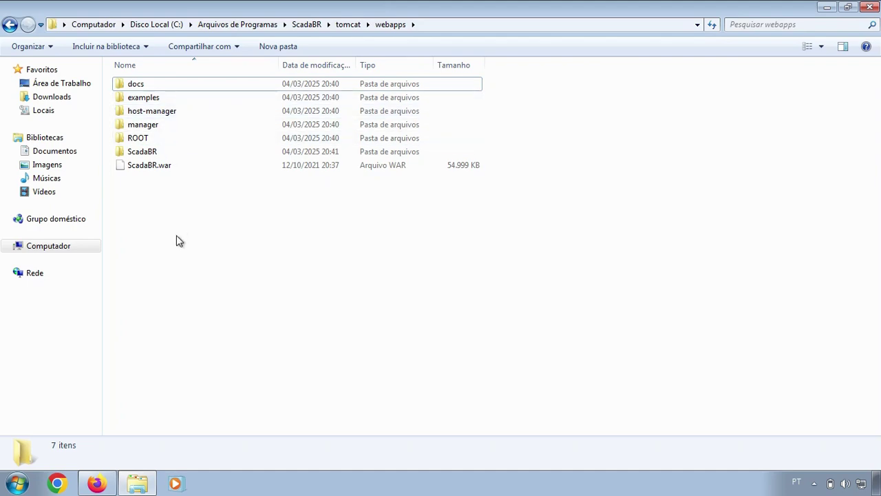
pyautogui.rightClick(177, 199)
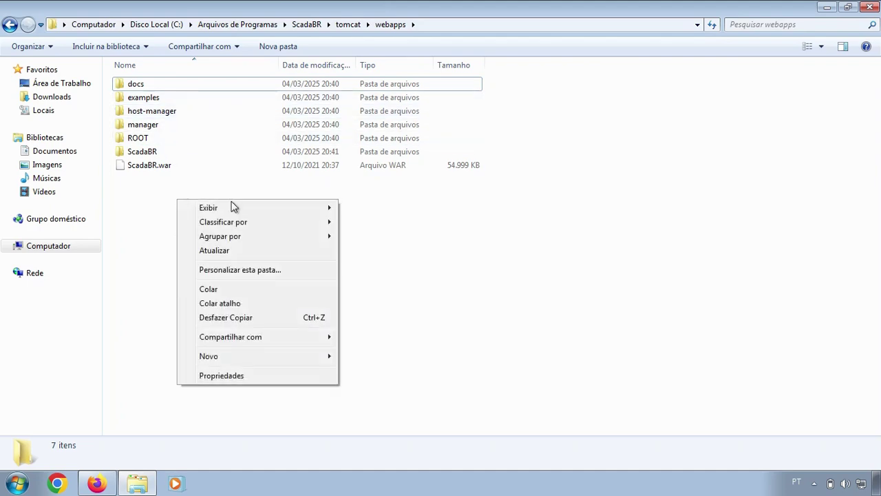
pyautogui.click(235, 288)
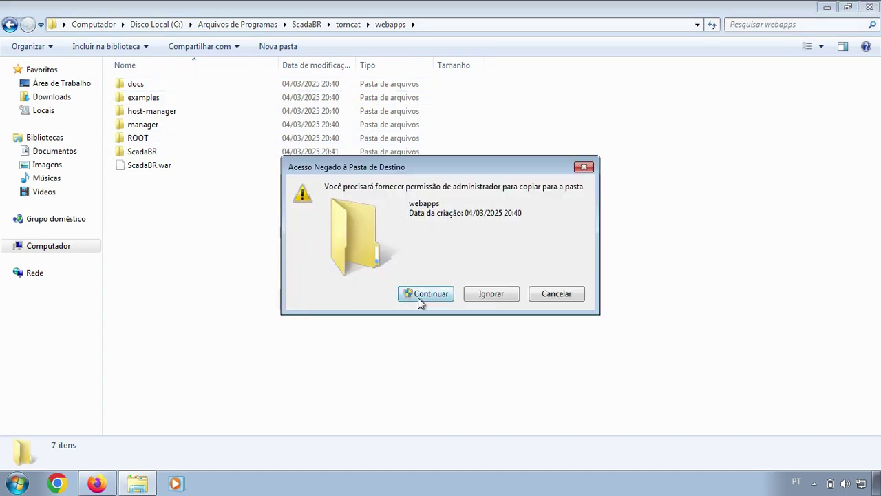
pyautogui.click(419, 295)
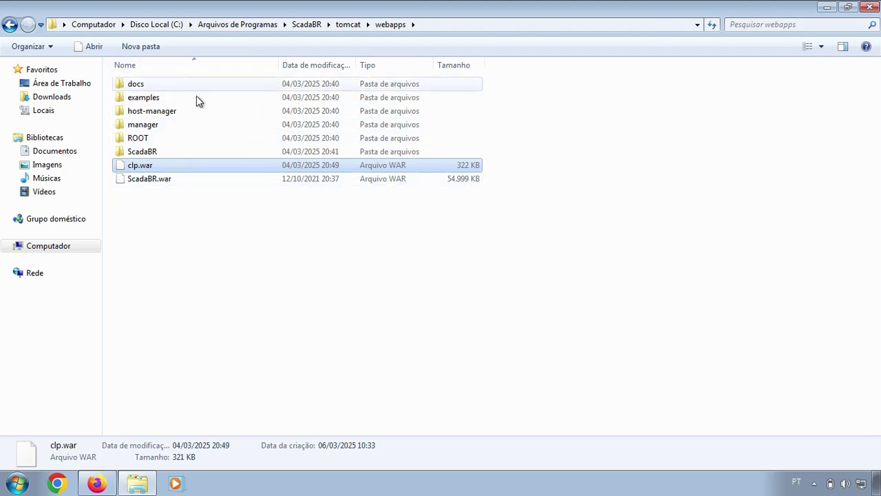
pyautogui.click(473, 242)
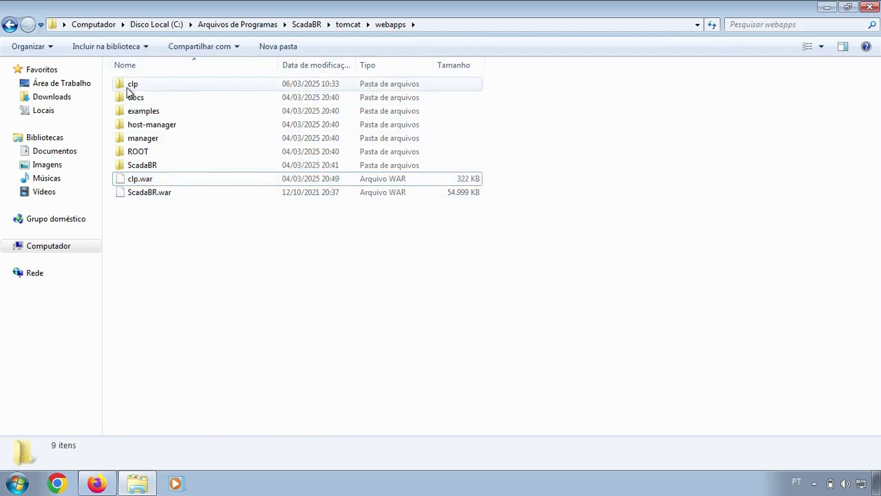
pyautogui.click(172, 86)
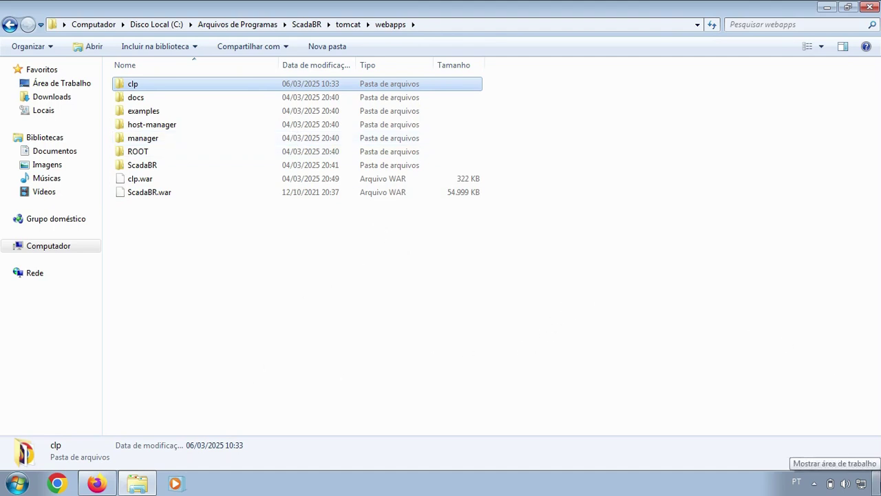
# Open the ScadaBR service manager from the desktop with administrator permission, check the service status and controls, and close it
pyautogui.click(877, 482)
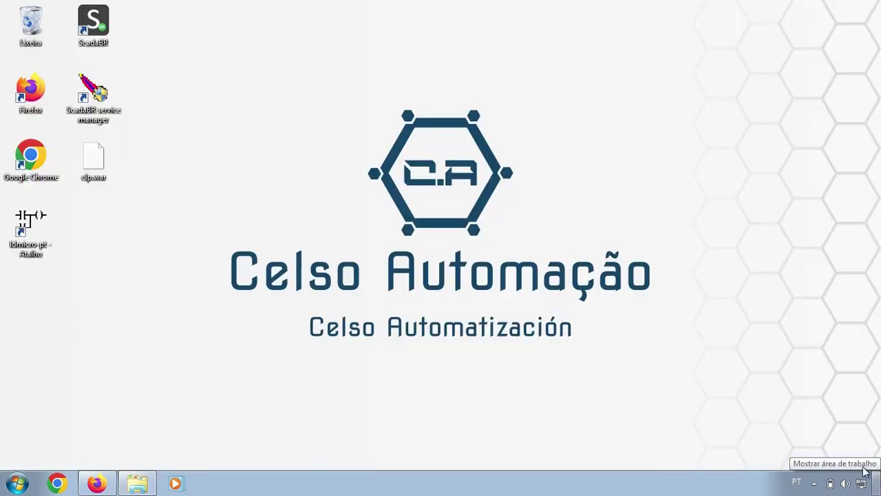
pyautogui.doubleClick(101, 121)
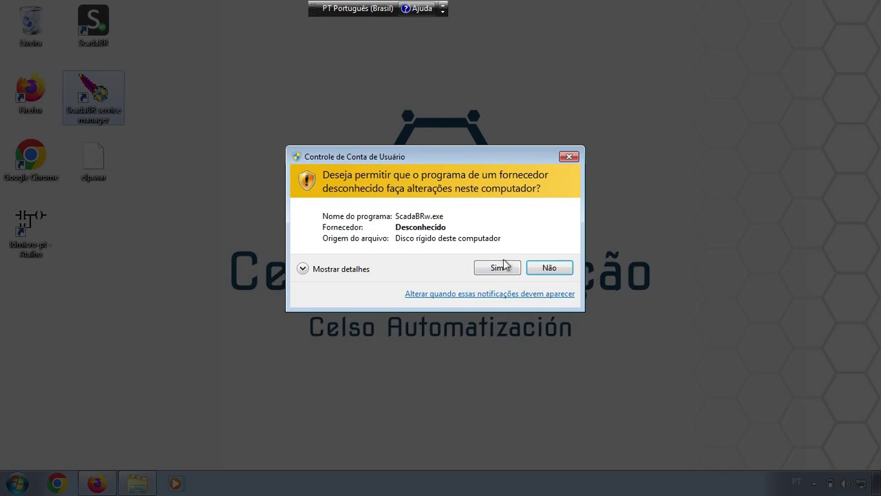
pyautogui.click(503, 267)
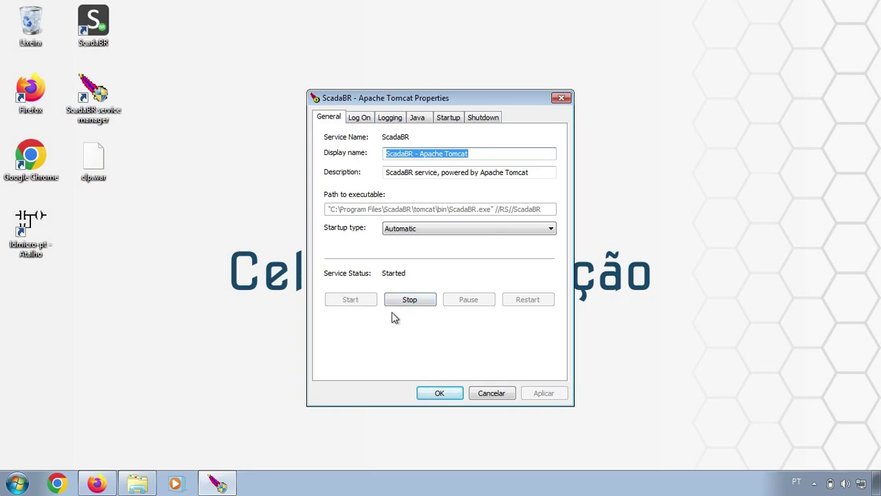
pyautogui.click(444, 393)
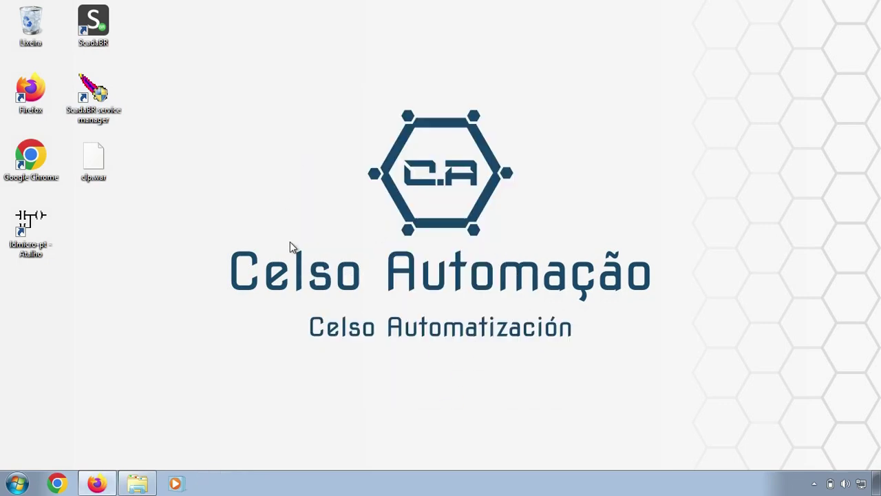
# Return to the ScadaBR page in Firefox and copy the localhost:8080/ part of its address
pyautogui.click(107, 485)
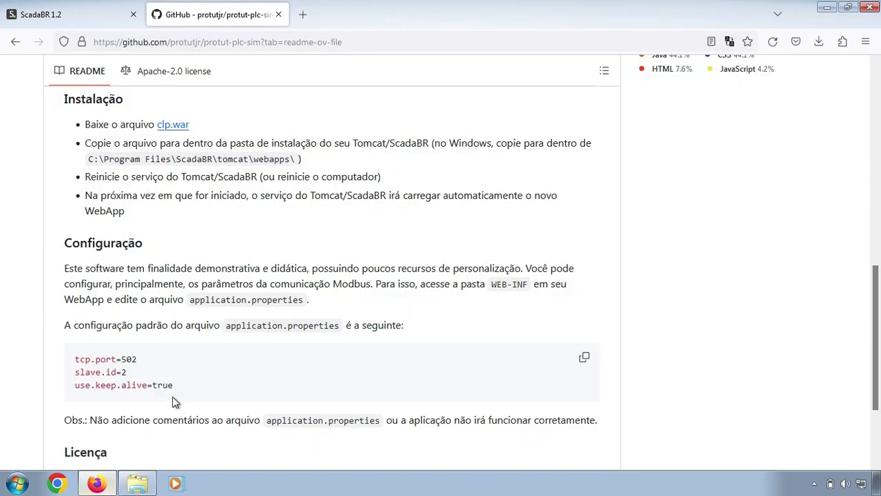
pyautogui.click(96, 14)
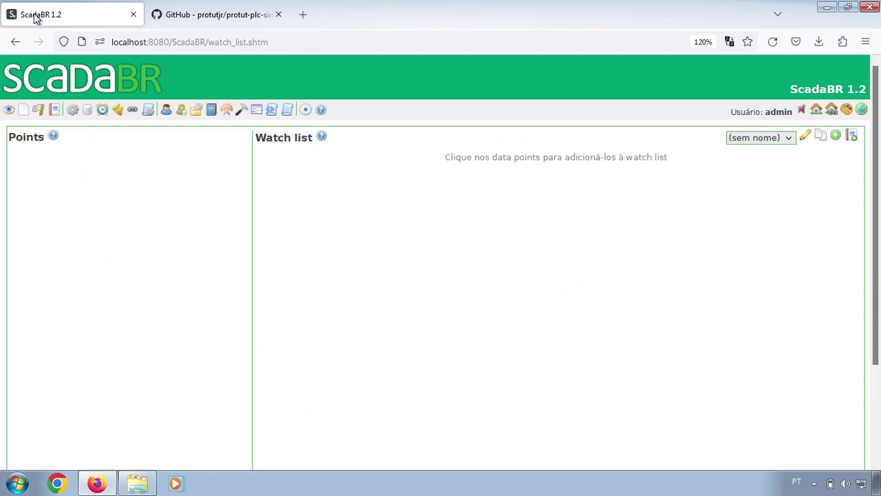
pyautogui.doubleClick(172, 42)
pyautogui.hotkey('ctrl', 'c')
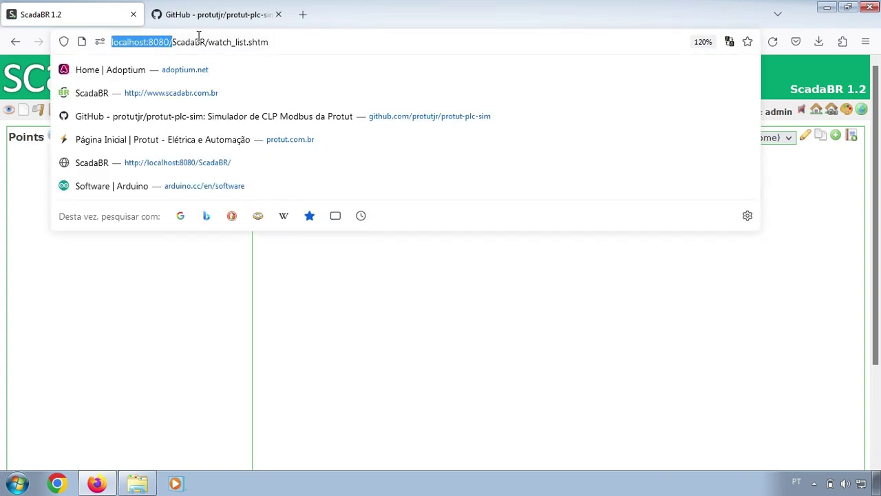
pyautogui.rightClick(153, 43)
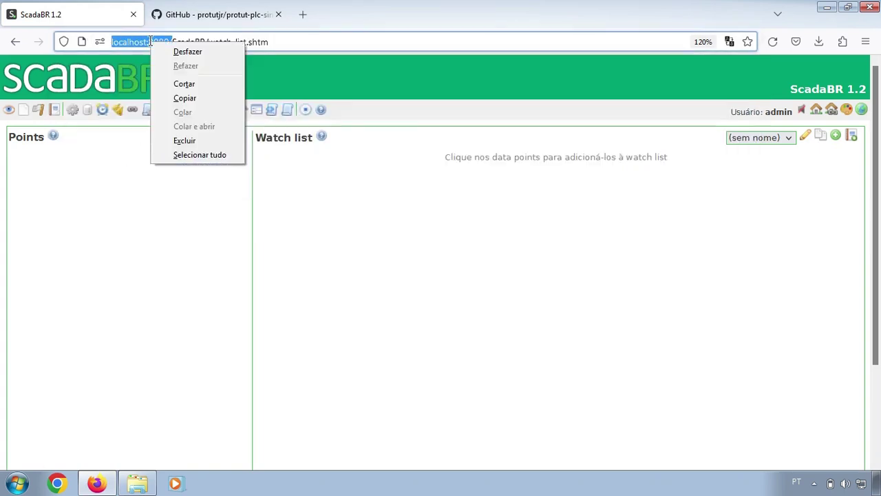
pyautogui.click(196, 97)
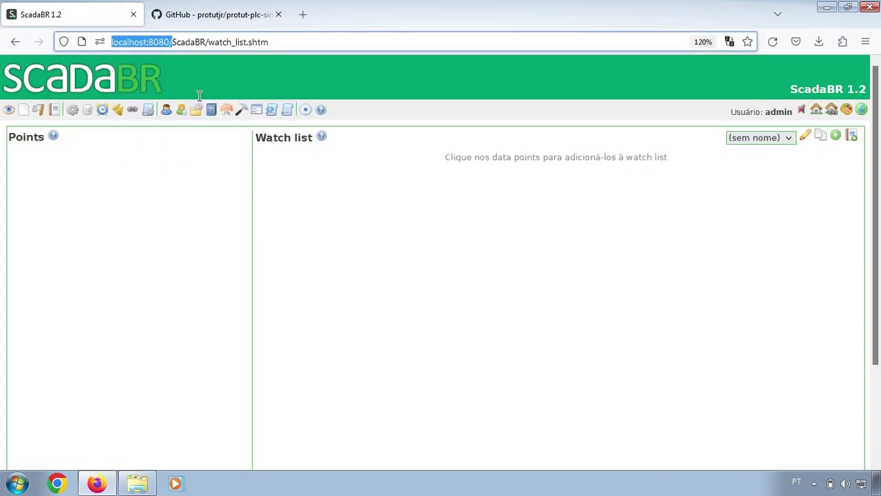
pyautogui.click(303, 14)
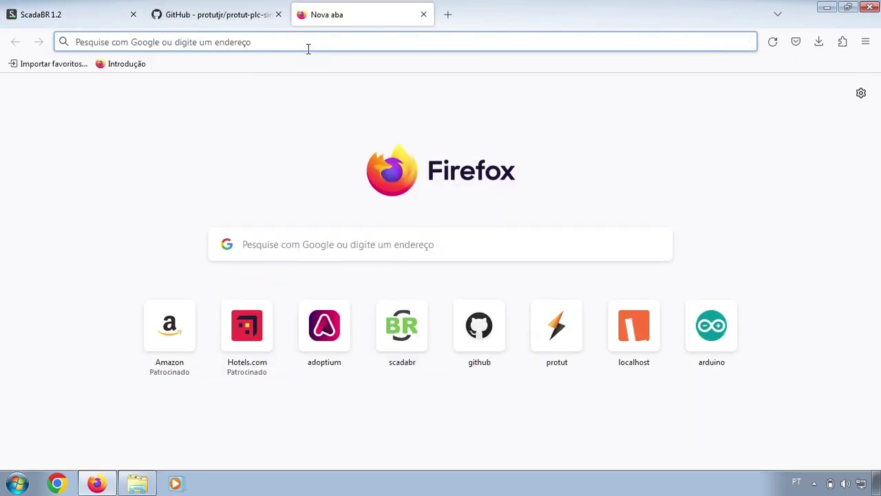
pyautogui.hotkey('ctrl', 'v')
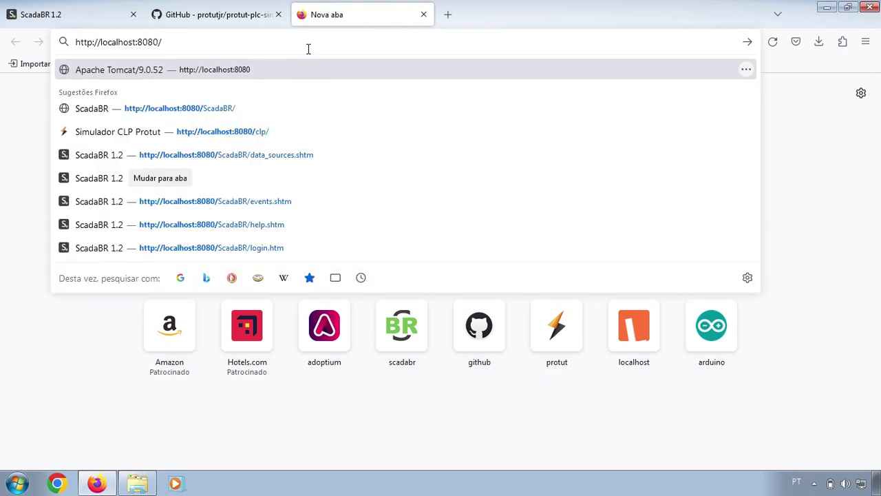
pyautogui.write('clp')
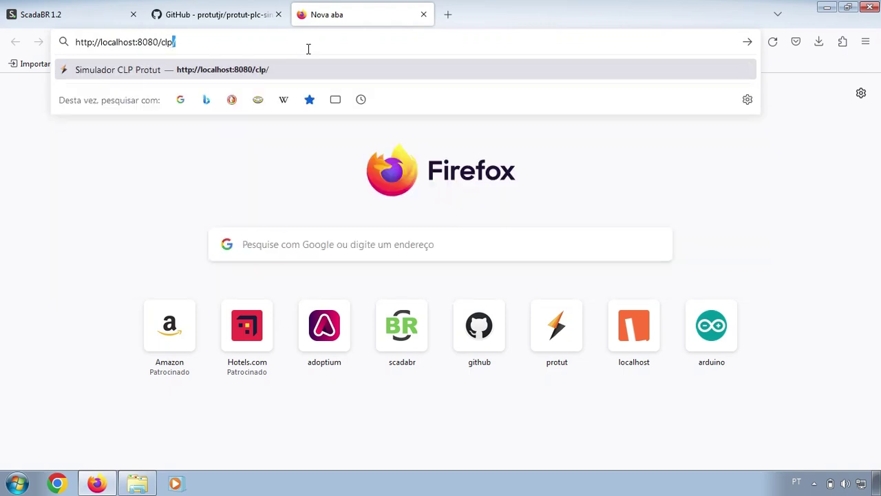
pyautogui.press('Return')
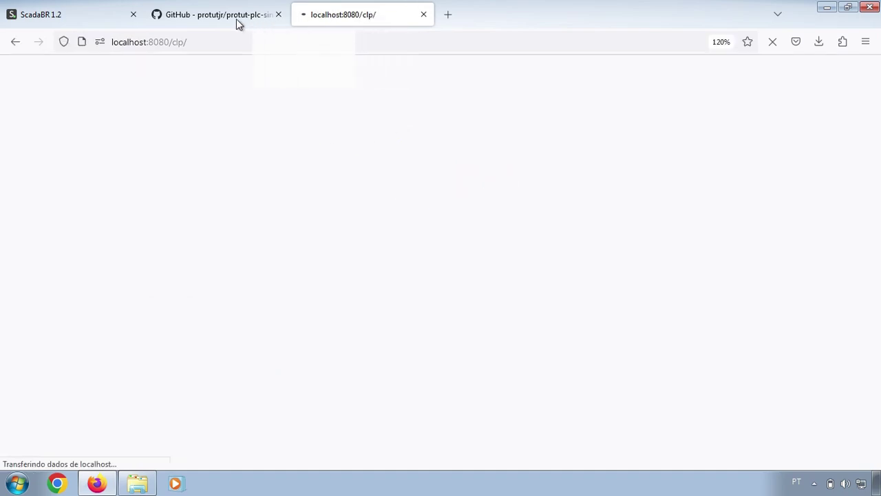
pyautogui.moveTo(344, 15); pyautogui.dragTo(181, 16)
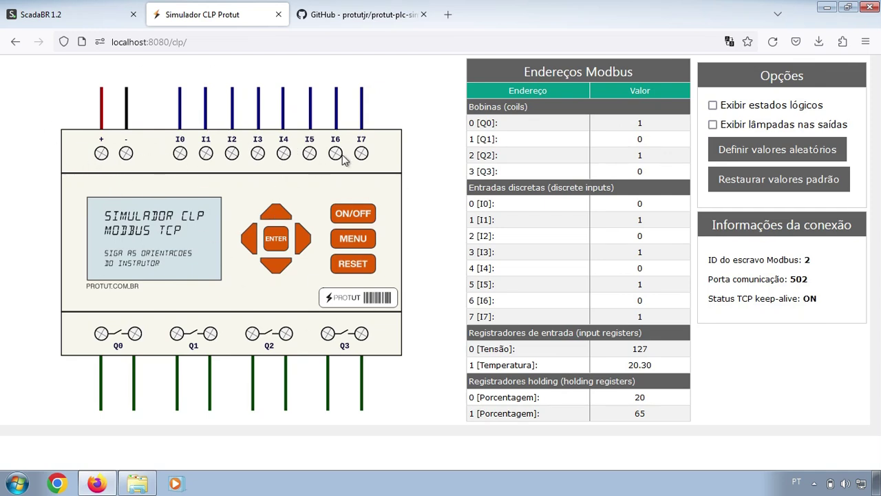
# Enable Exibir estados lógicos in the CLP simulator's options
pyautogui.click(765, 108)
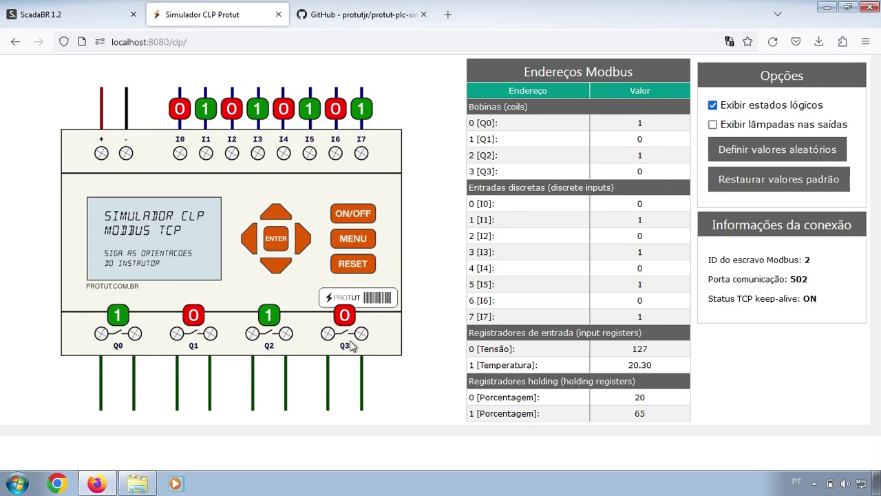
# Enable Exibir lâmpadas nas saídas in the CLP simulator's options, and switch Exibir estados lógicos off and back on
pyautogui.click(840, 128)
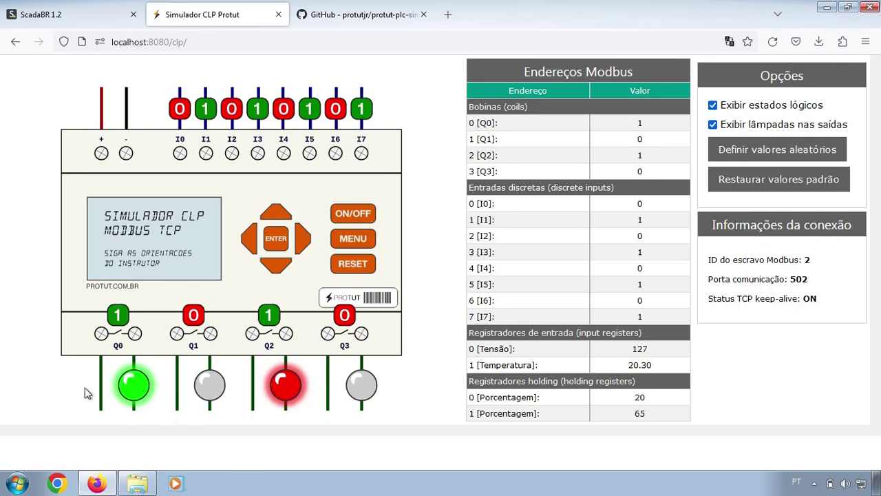
pyautogui.click(755, 110)
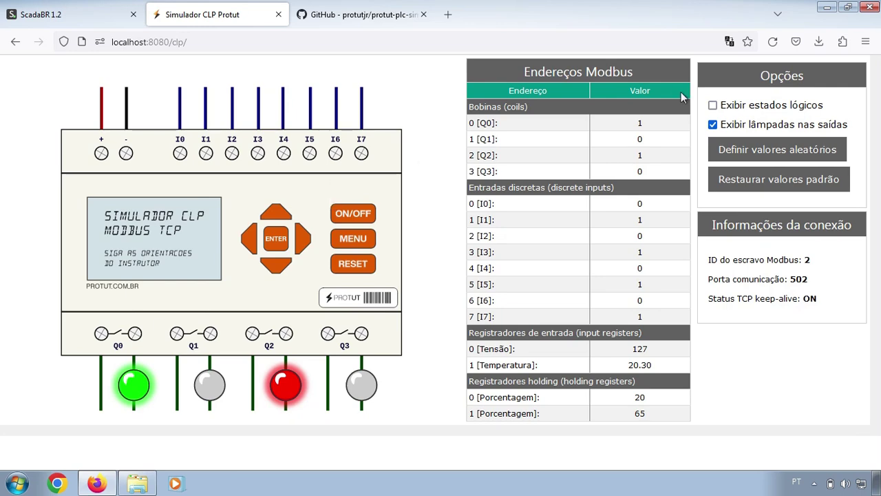
pyautogui.click(716, 105)
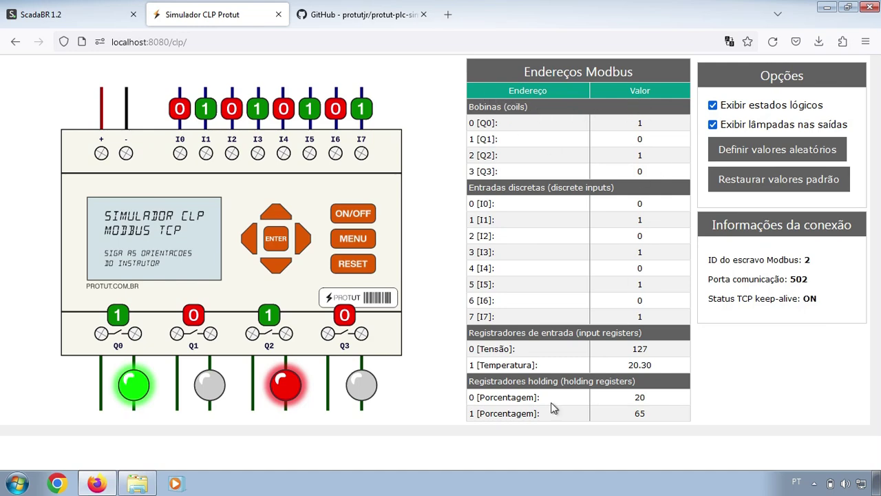
# Examine the simulator's Modbus address table and the slave ID, port and keep-alive status in Informações da conexão
pyautogui.moveTo(472, 332); pyautogui.dragTo(569, 326)
pyautogui.click(619, 153)
pyautogui.moveTo(632, 351)
pyautogui.mouseDown()
pyautogui.moveTo(649, 349)
pyautogui.moveTo(655, 363)
pyautogui.moveTo(630, 365)
pyautogui.mouseUp()
pyautogui.moveTo(711, 226); pyautogui.dragTo(852, 227)
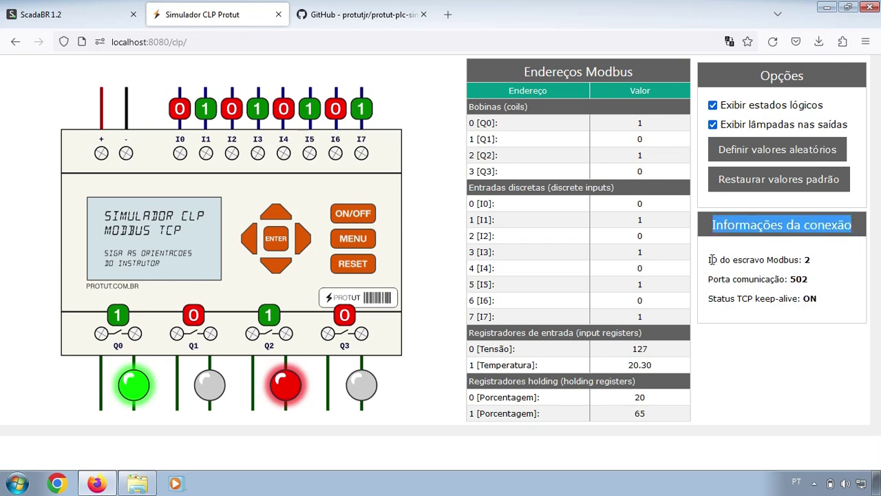
pyautogui.moveTo(712, 259); pyautogui.dragTo(829, 301)
pyautogui.click(811, 295)
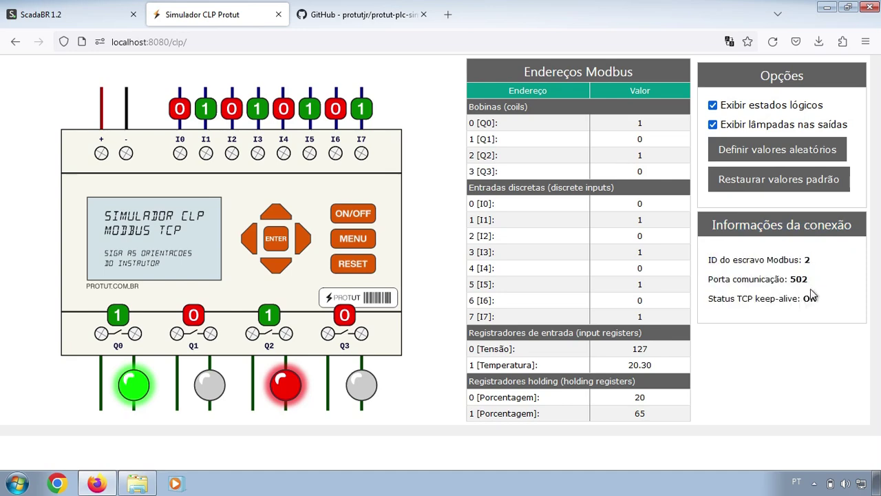
# Assign random values to the simulator's Modbus addresses several times, and restore the default values
pyautogui.click(792, 150)
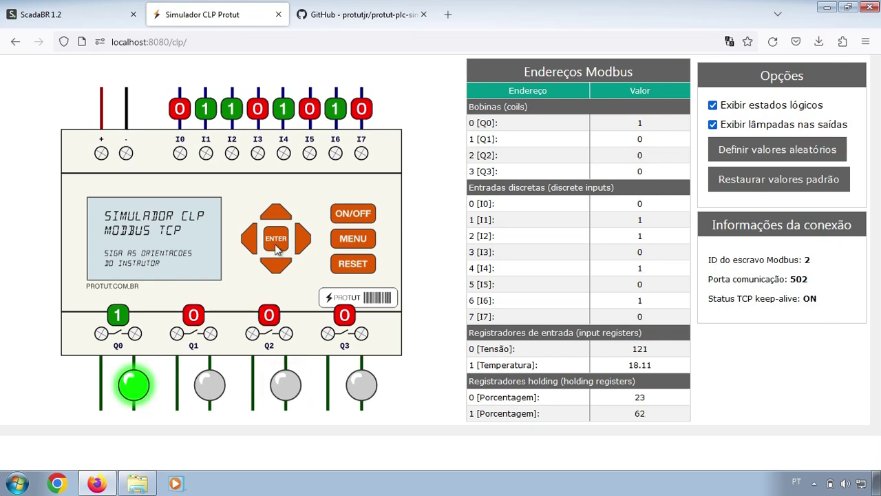
pyautogui.click(736, 150)
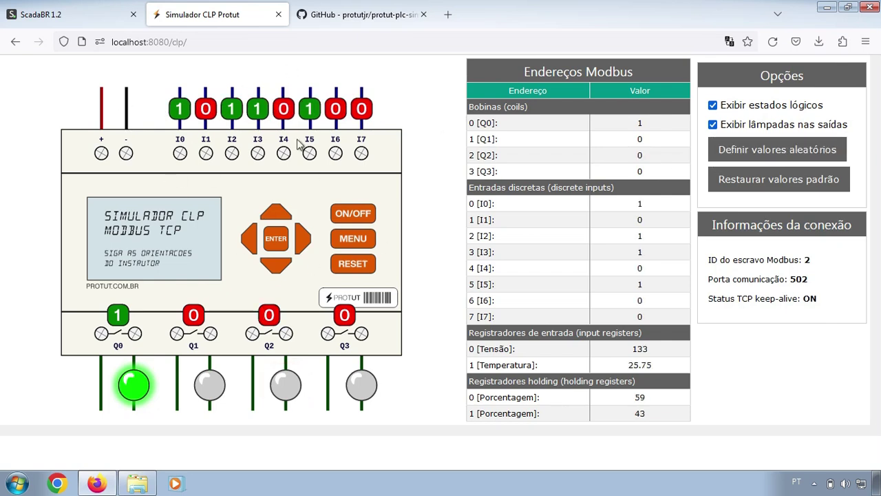
pyautogui.click(820, 153)
pyautogui.click(821, 153)
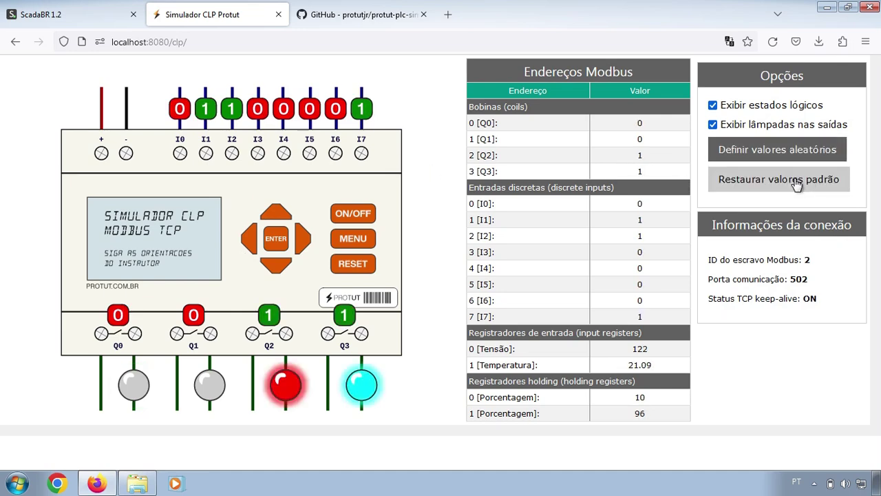
pyautogui.click(796, 185)
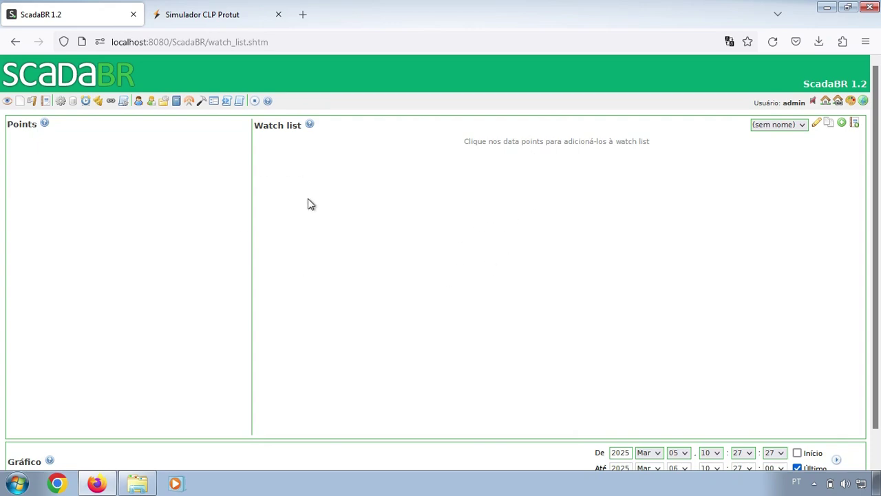
# Open the data sources page in ScadaBR and create a new data source of type Modbus IP
pyautogui.click(74, 103)
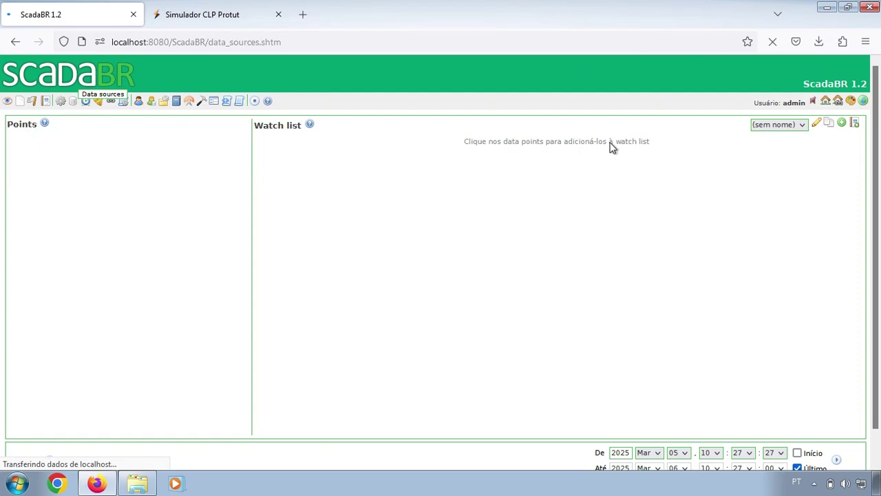
pyautogui.hotkey('ctrl', '+')
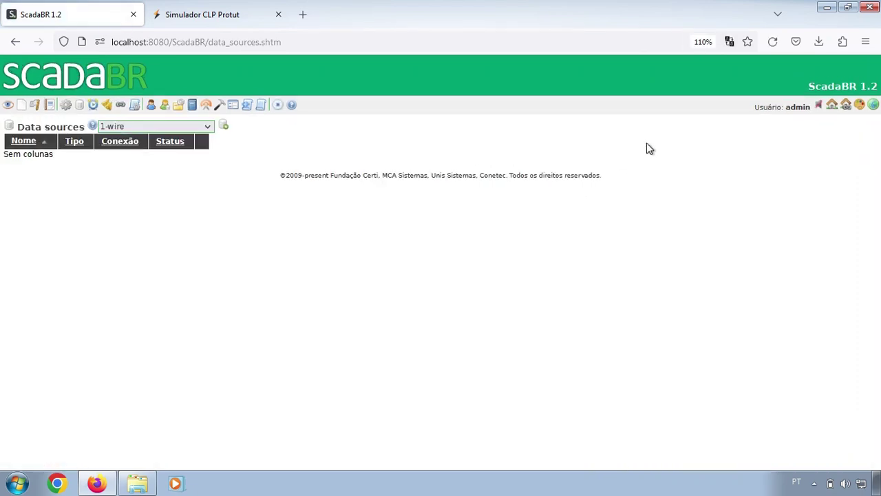
pyautogui.hotkey('ctrl', '-')
pyautogui.hotkey('ctrl', '+')
pyautogui.hotkey('ctrl', '+')
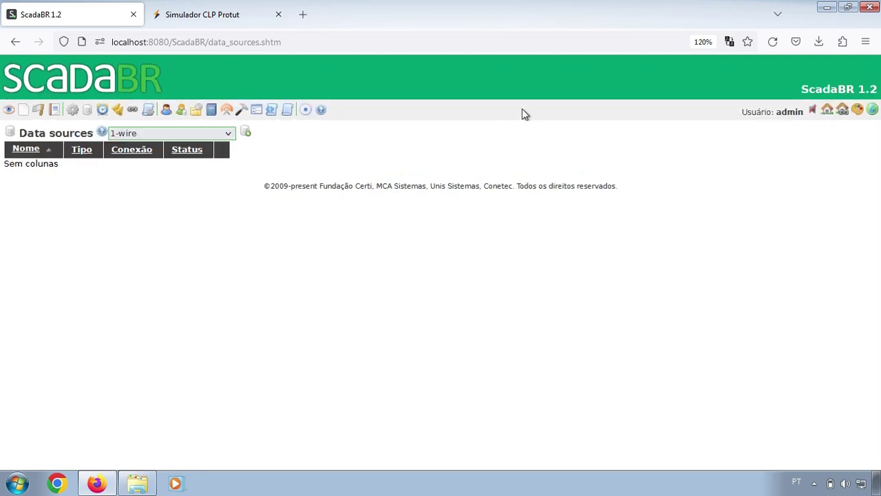
pyautogui.click(173, 130)
pyautogui.scroll(-4, 189, 237)
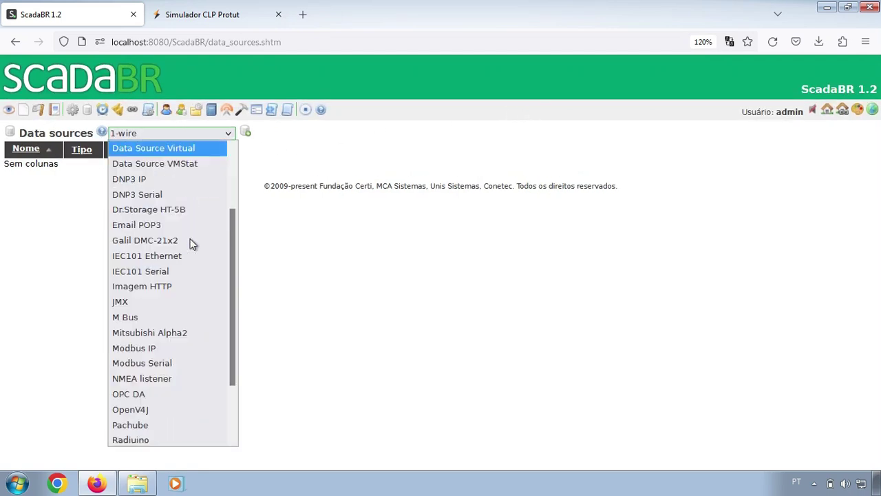
pyautogui.press('Escape')
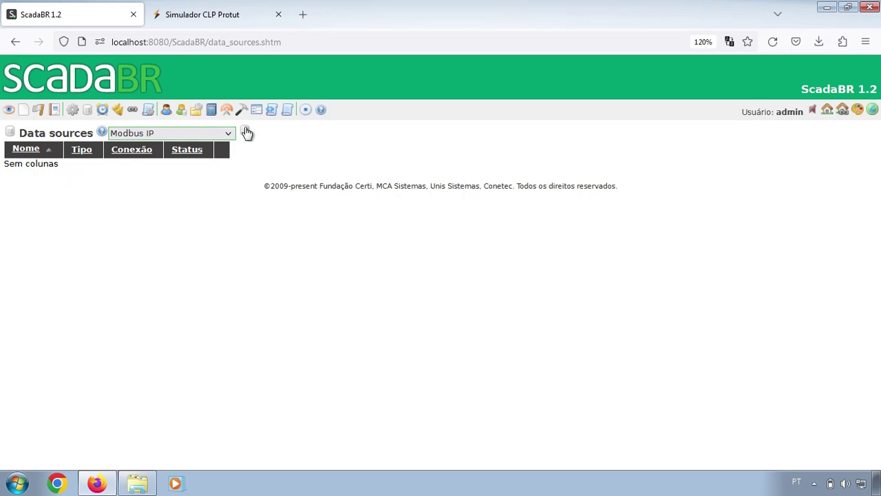
pyautogui.click(247, 133)
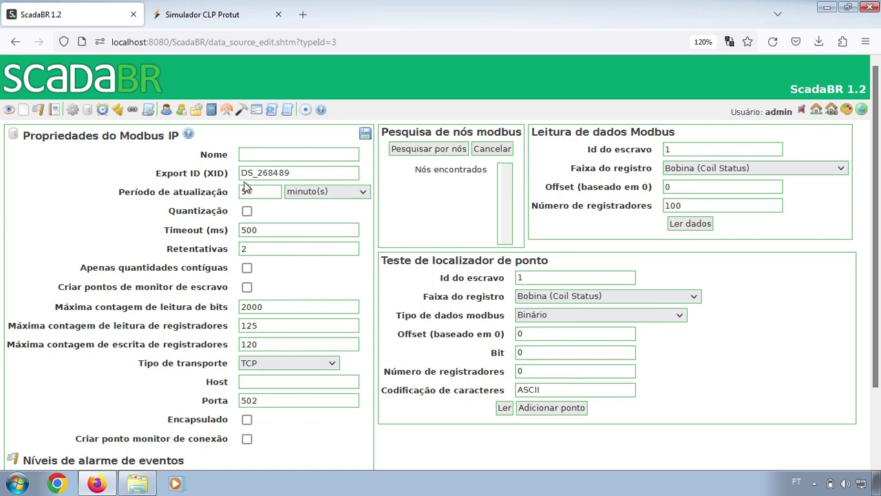
# Look over the new Modbus IP data source form and review the options offered for Tipo de transporte
pyautogui.scroll(-2, 367, 183)
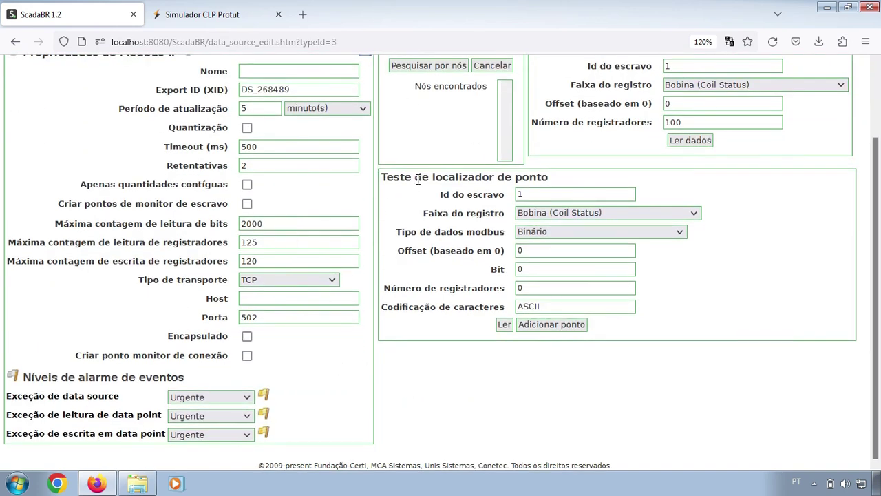
pyautogui.scroll(2, 417, 179)
pyautogui.scroll(-2, 328, 188)
pyautogui.moveTo(141, 280); pyautogui.dragTo(231, 282)
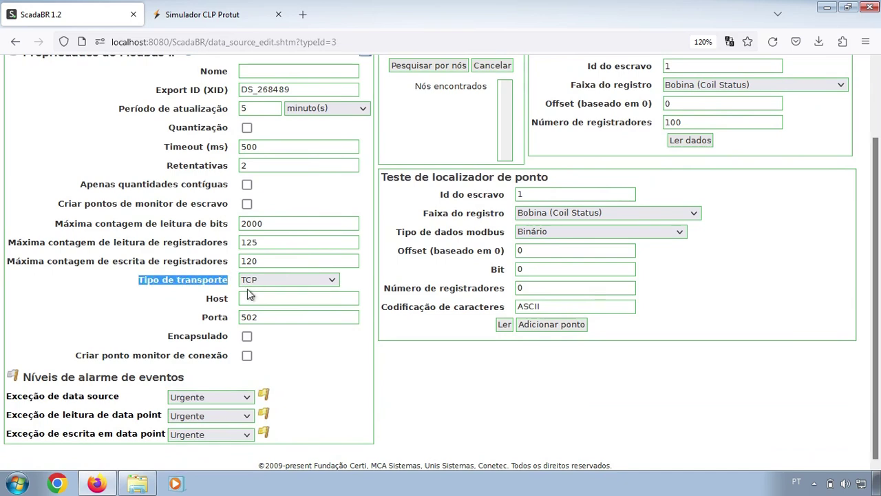
pyautogui.click(217, 279)
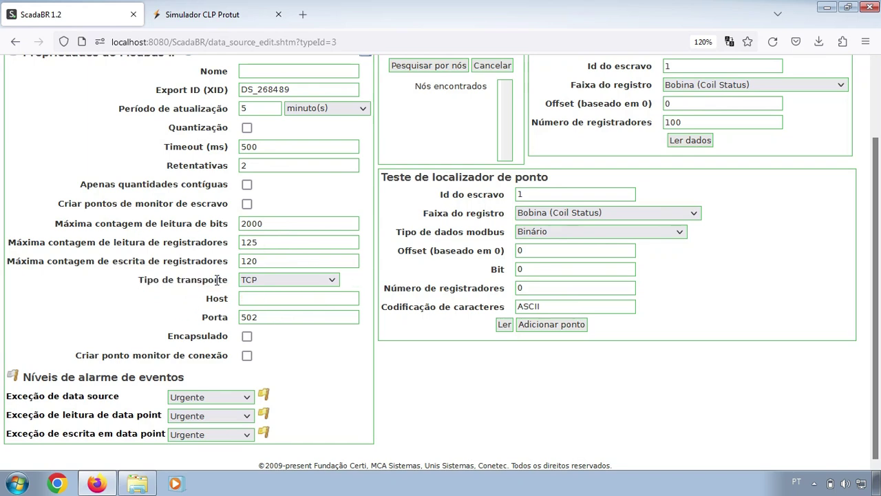
pyautogui.click(295, 280)
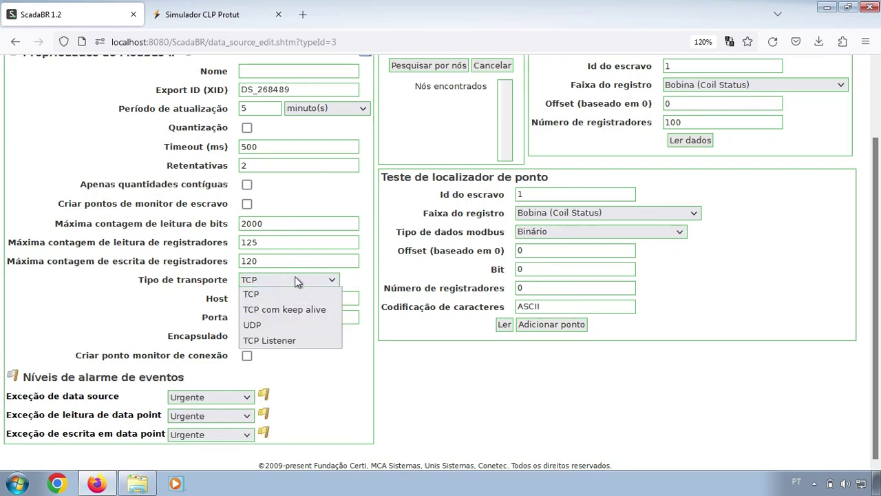
pyautogui.click(355, 291)
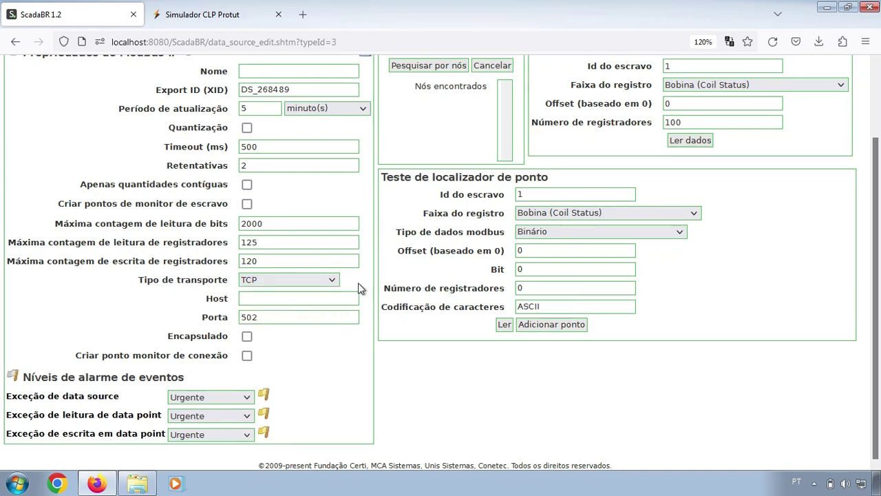
# Examine the Propriedades do Modbus IP, Pesquisa de nós modbus and point-locator test sections of the form
pyautogui.scroll(2, 358, 288)
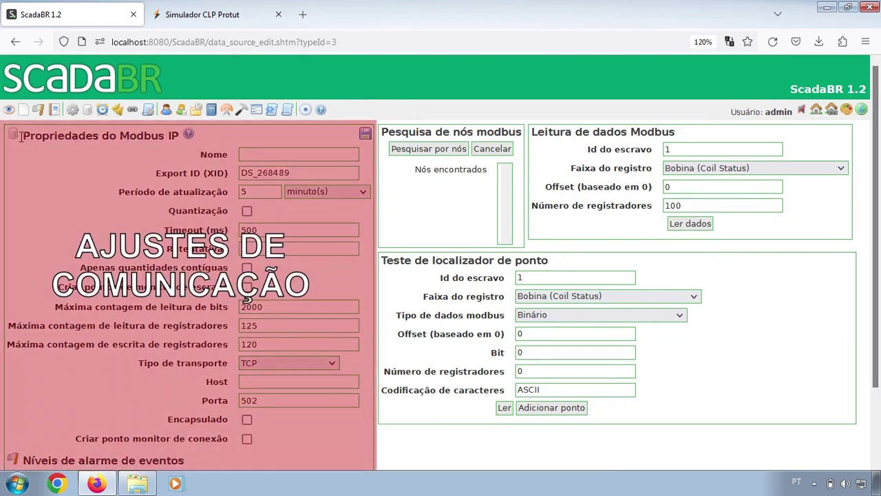
pyautogui.moveTo(20, 135); pyautogui.dragTo(216, 141)
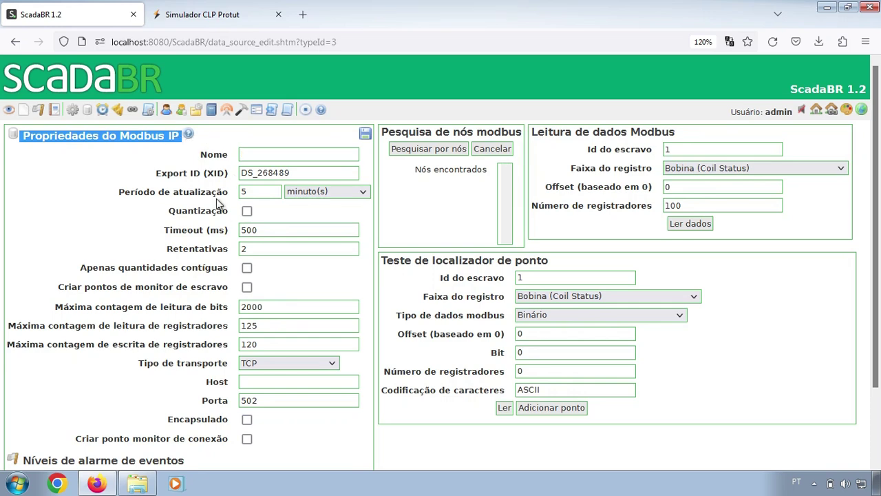
pyautogui.click(208, 151)
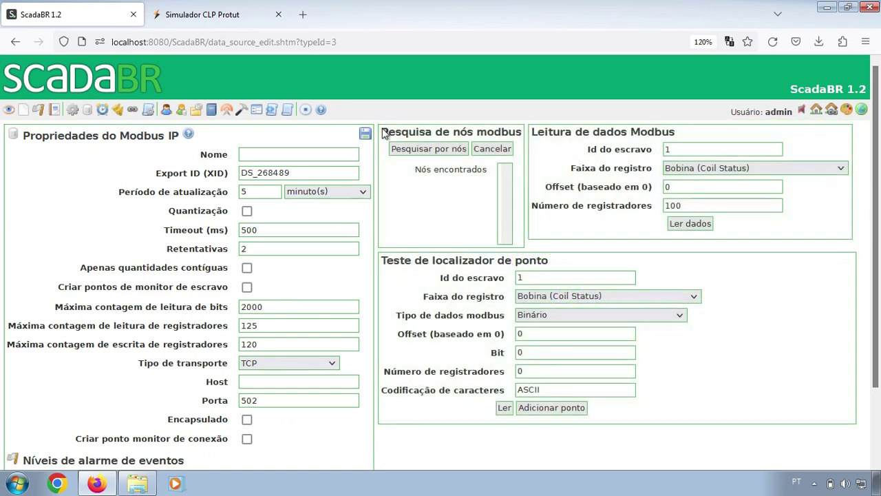
pyautogui.moveTo(383, 131); pyautogui.dragTo(525, 131)
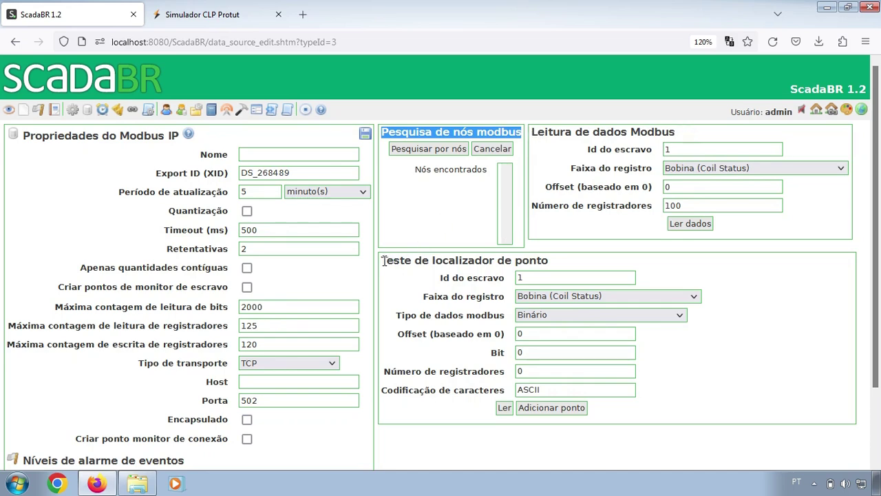
pyautogui.scroll(-2, 505, 246)
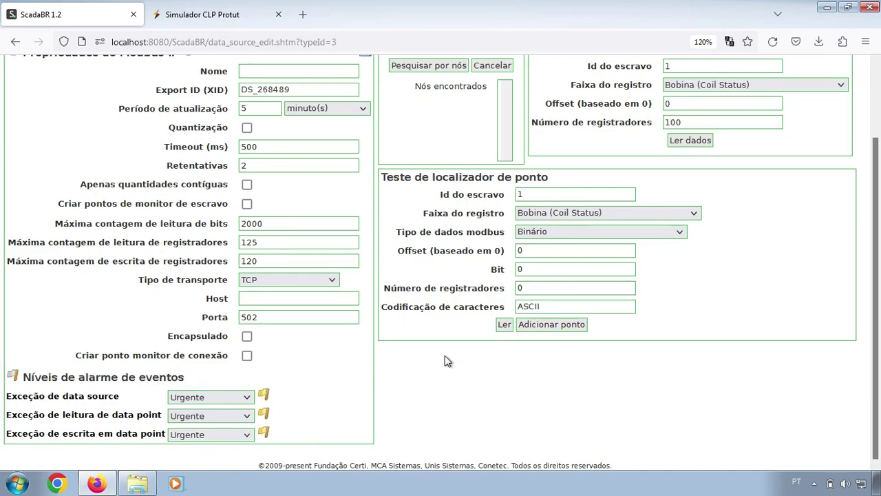
pyautogui.scroll(3, 445, 355)
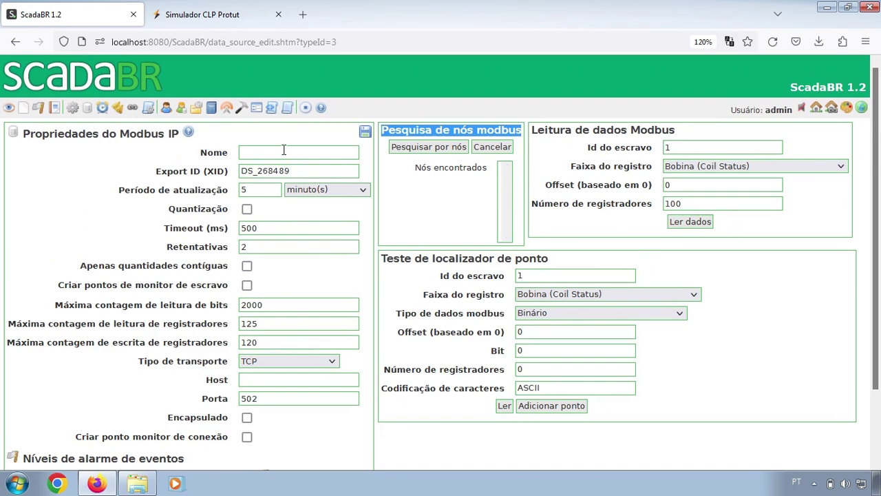
pyautogui.click(159, 137)
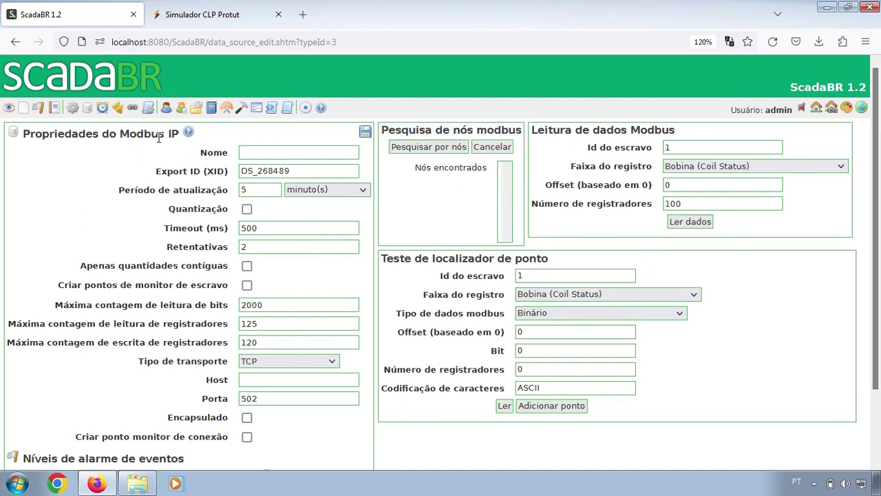
# Name the data source Simulador Modbus TCP/IP and set its Período de atualização to 15 segundo(s)
pyautogui.click(299, 151)
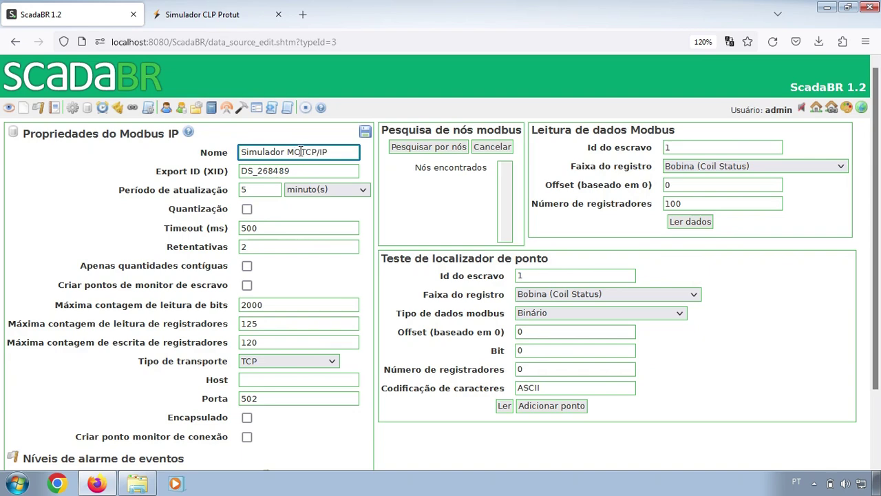
pyautogui.write('odbus')
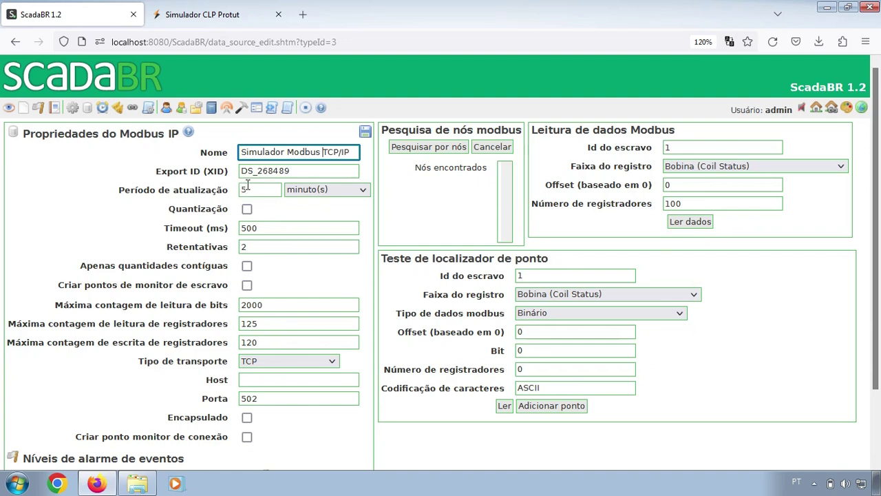
pyautogui.click(301, 197)
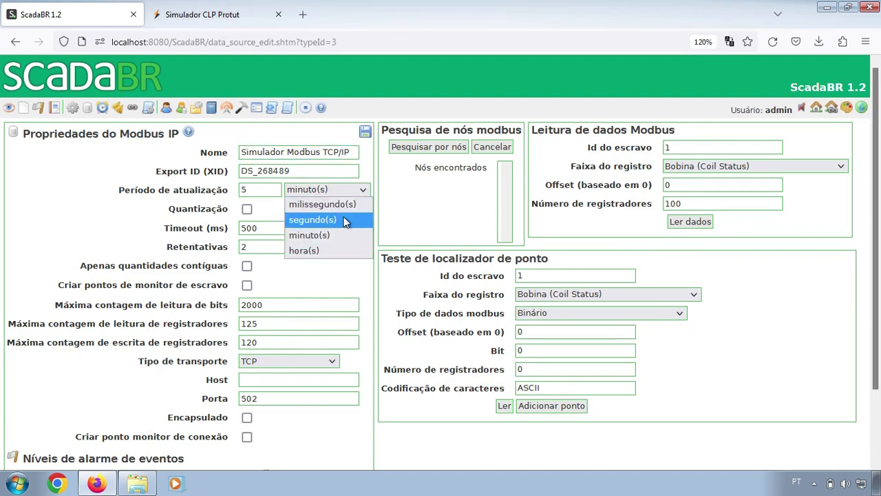
pyautogui.click(345, 228)
pyautogui.click(264, 188)
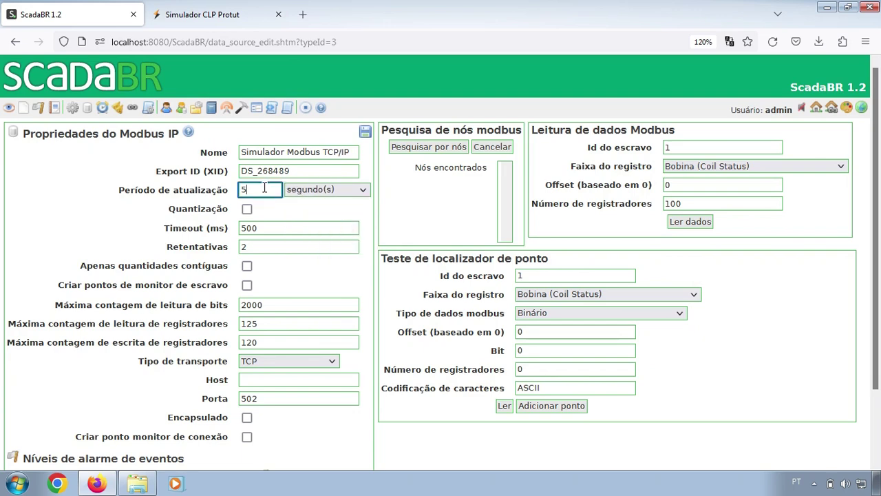
pyautogui.press('BackSpace')
pyautogui.write('15')
pyautogui.click(337, 203)
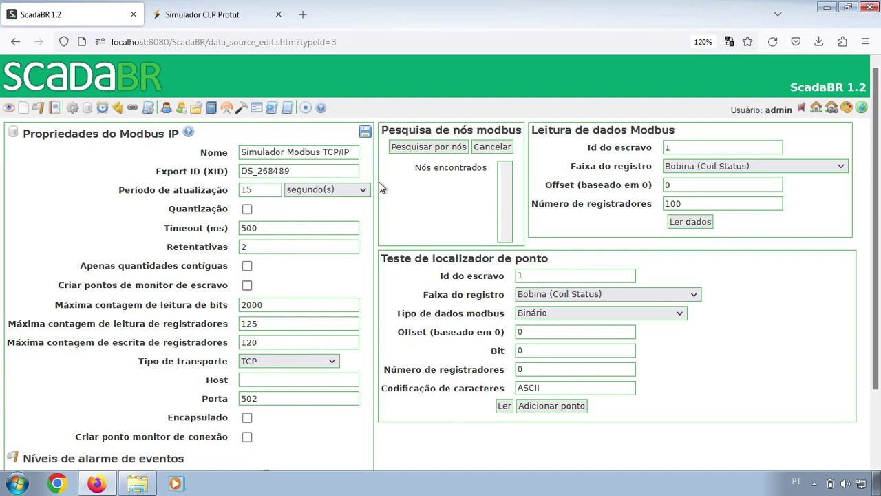
# Enable Quantização for the update period of the Modbus IP data source
pyautogui.click(247, 210)
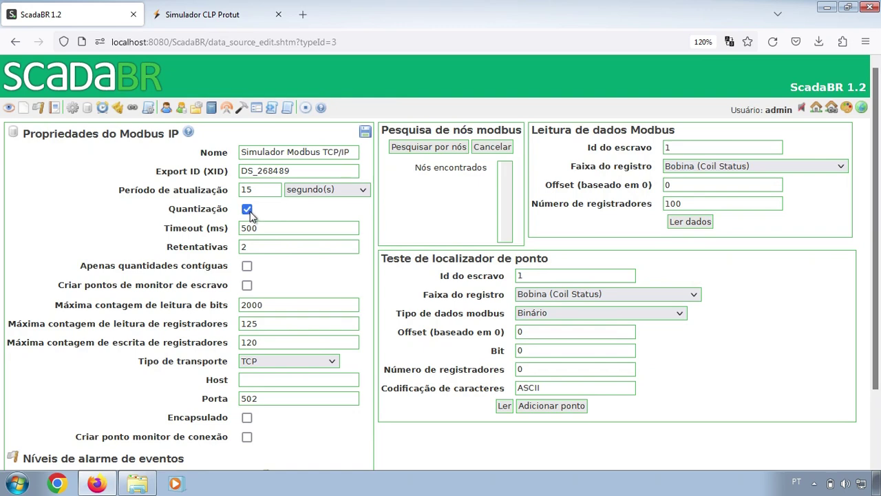
pyautogui.moveTo(119, 190); pyautogui.dragTo(232, 196)
pyautogui.click(297, 214)
# Set the Modbus IP data source's Timeout to 2000 ms
pyautogui.click(265, 228)
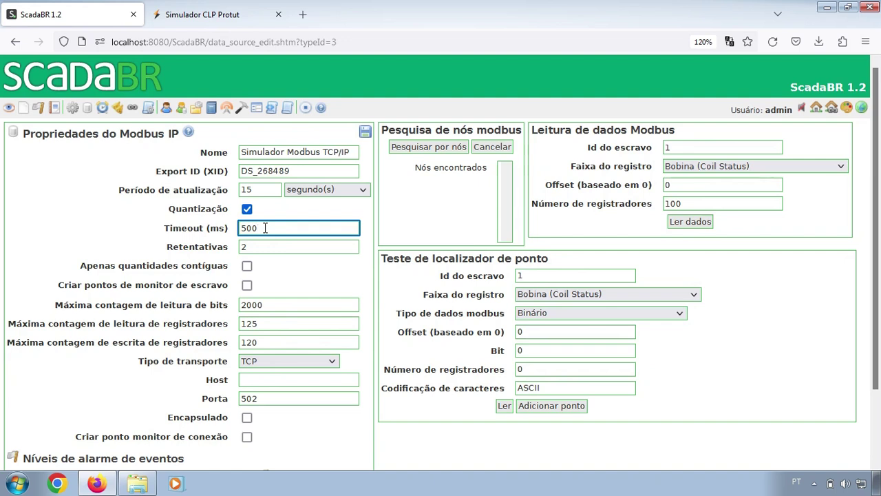
pyautogui.press('BackSpace')
pyautogui.press('BackSpace')
pyautogui.press('BackSpace')
pyautogui.write('2000')
pyautogui.click(254, 246)
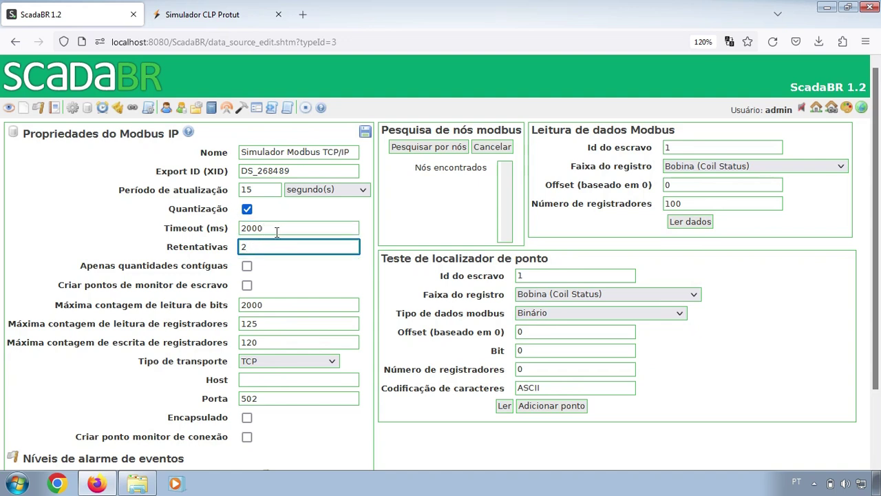
# Review the Retentativas setting of the Modbus IP data source
pyautogui.moveTo(277, 228); pyautogui.dragTo(240, 245)
pyautogui.click(268, 245)
pyautogui.click(297, 260)
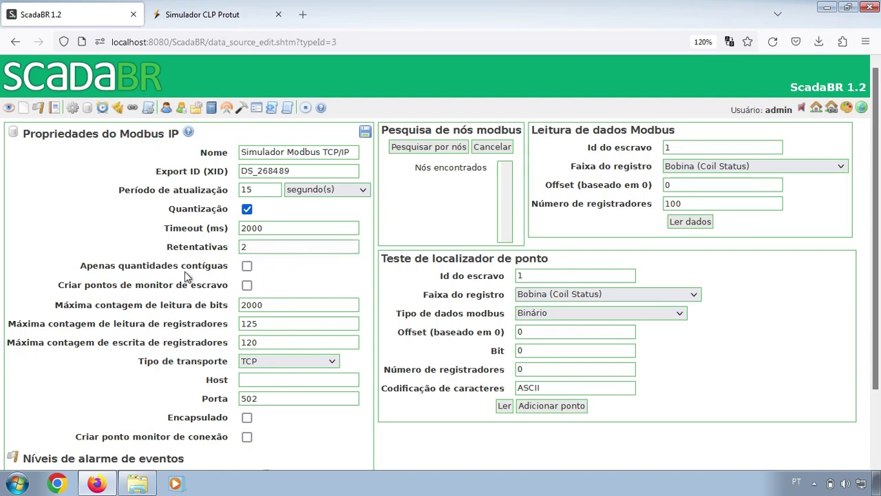
# Try the Apenas quantidades contíguas option on the Modbus IP data source and disable it again
pyautogui.click(247, 266)
pyautogui.moveTo(80, 266); pyautogui.dragTo(224, 266)
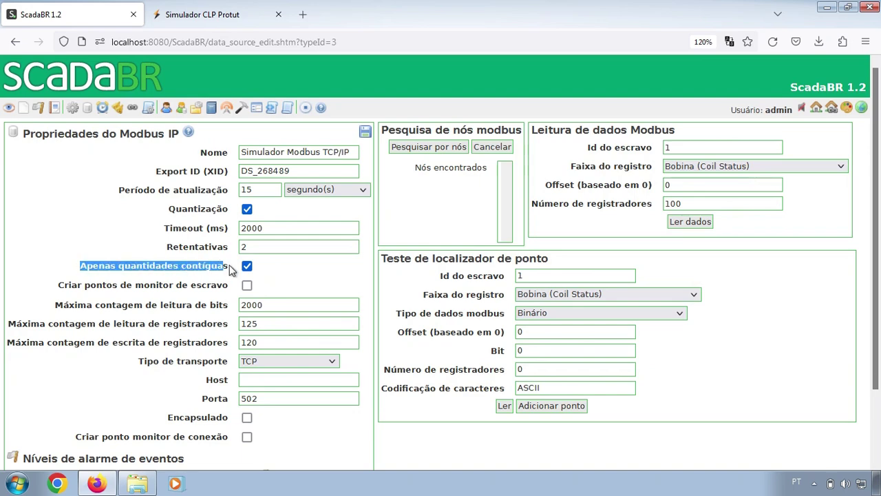
pyautogui.click(230, 267)
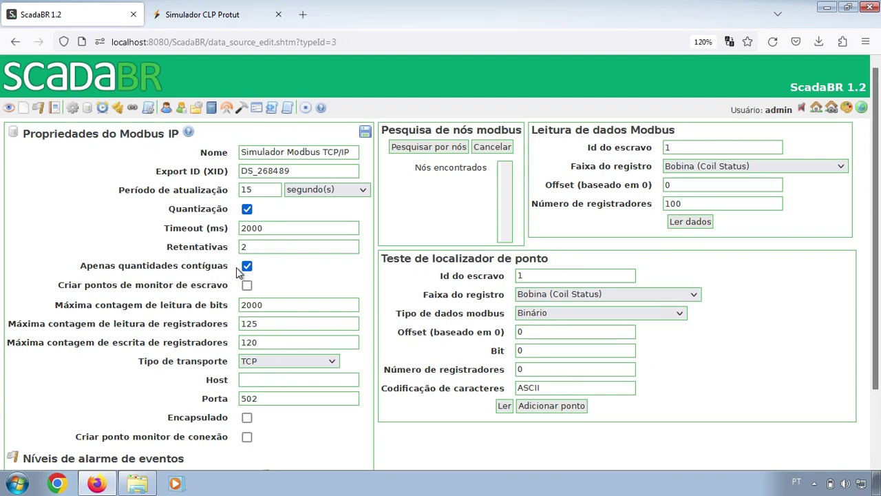
pyautogui.moveTo(231, 270); pyautogui.dragTo(80, 267)
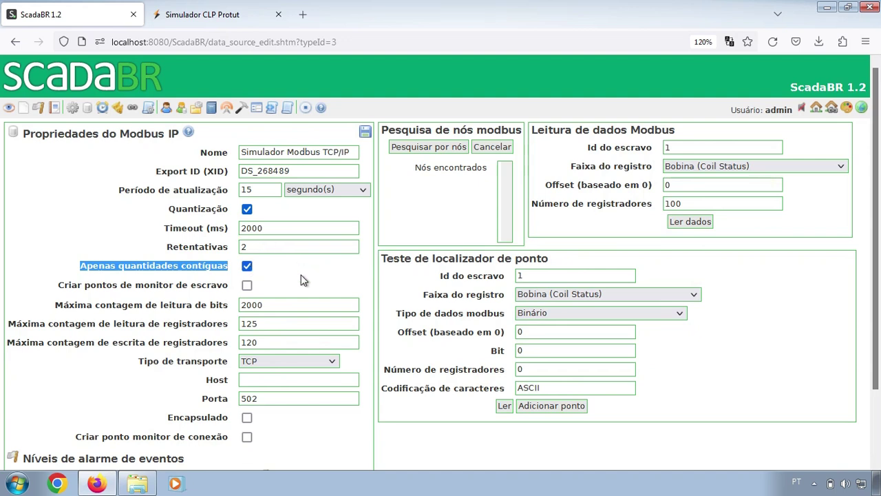
pyautogui.click(237, 267)
pyautogui.scroll(-2, 292, 246)
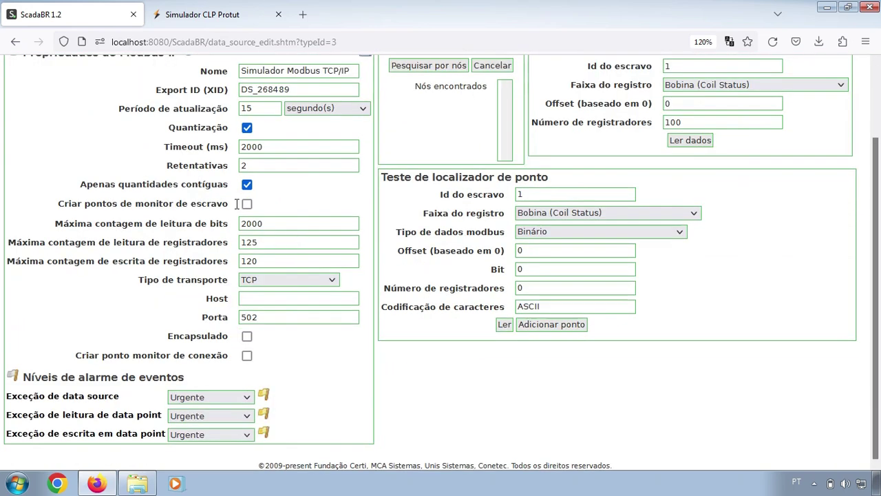
pyautogui.click(247, 186)
# Try the Criar pontos de monitor de escravo and Criar ponto monitor de conexão options and disable both again
pyautogui.click(247, 205)
pyautogui.moveTo(230, 207); pyautogui.dragTo(136, 203)
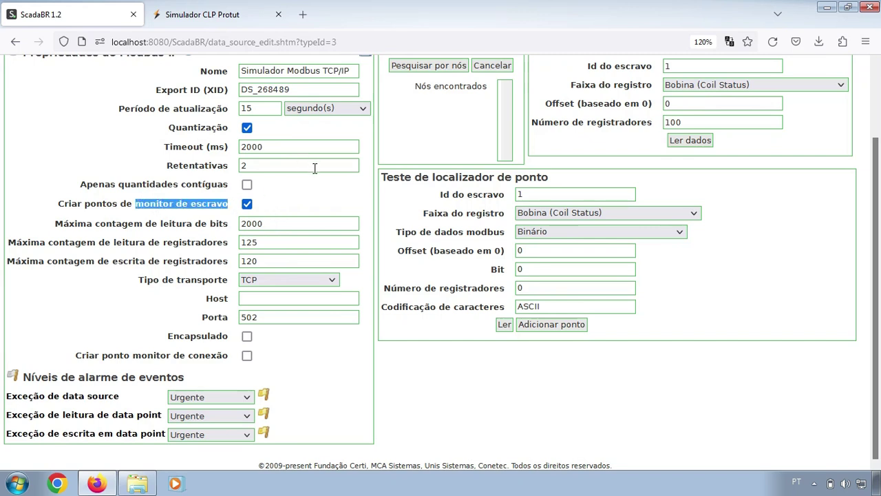
pyautogui.click(200, 204)
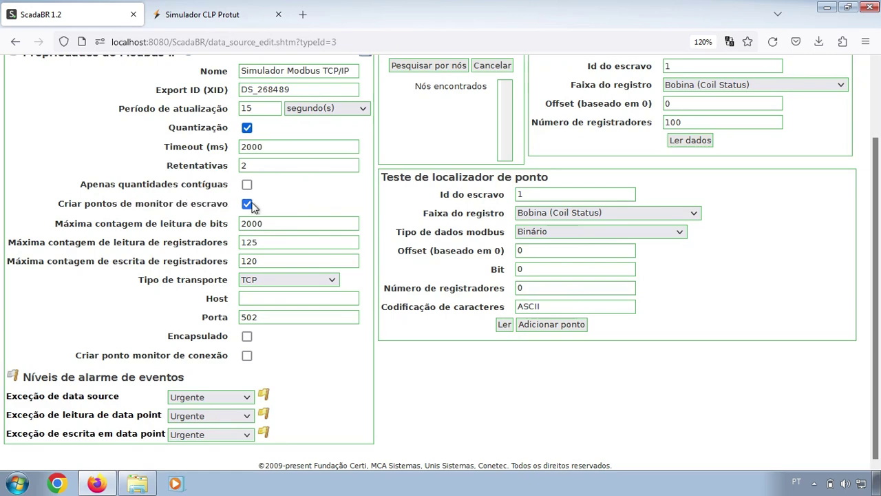
pyautogui.click(247, 356)
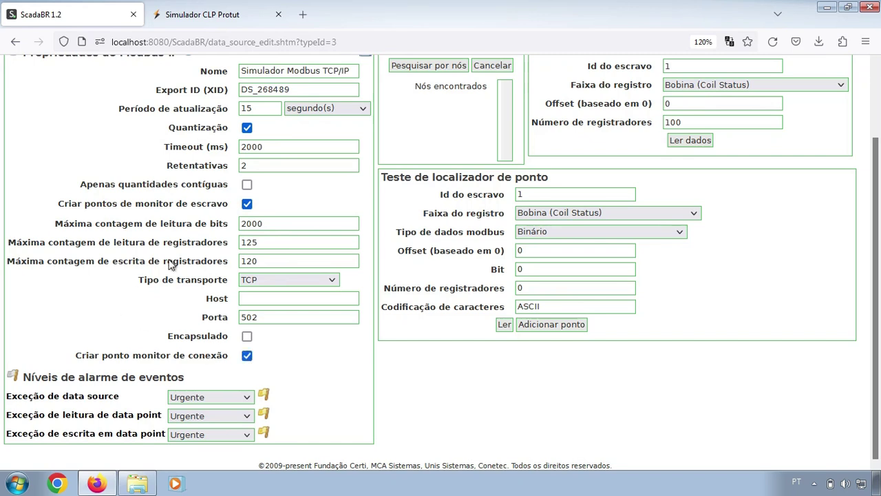
pyautogui.click(247, 204)
pyautogui.click(247, 355)
# Examine the Tipo de transporte options and the maximum bit-read, register-read and register-write count settings
pyautogui.click(266, 281)
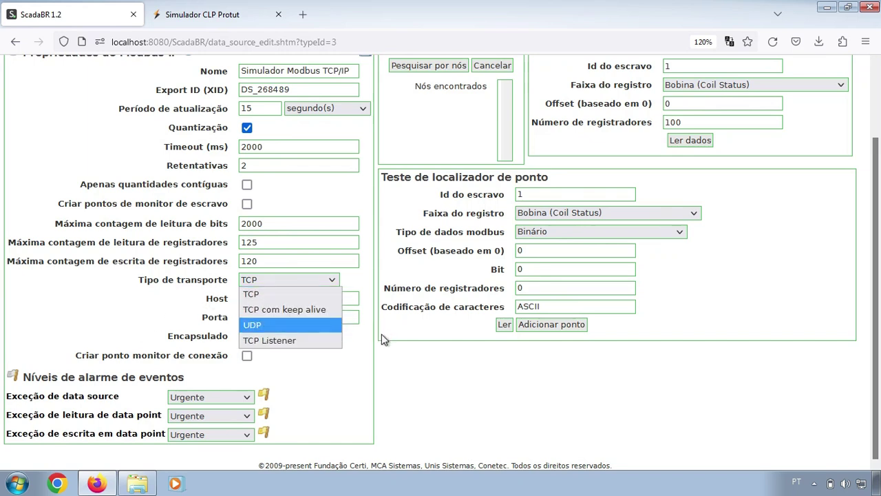
pyautogui.click(383, 338)
pyautogui.click(289, 281)
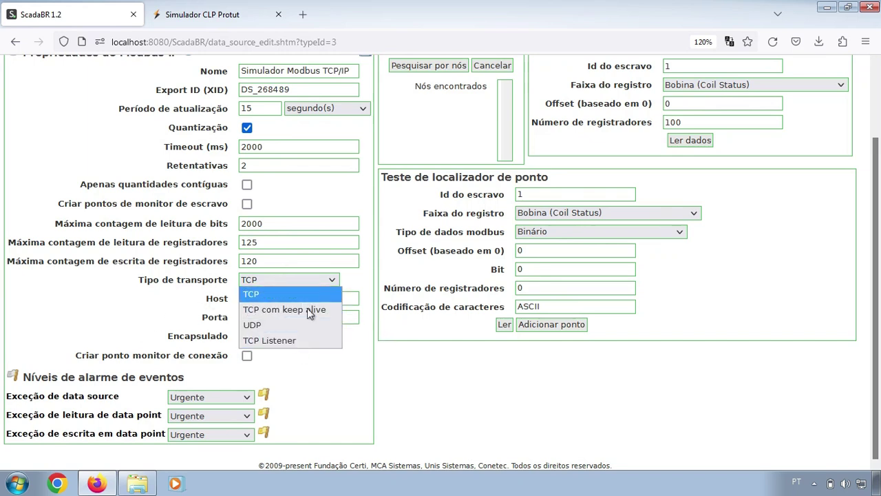
pyautogui.click(335, 377)
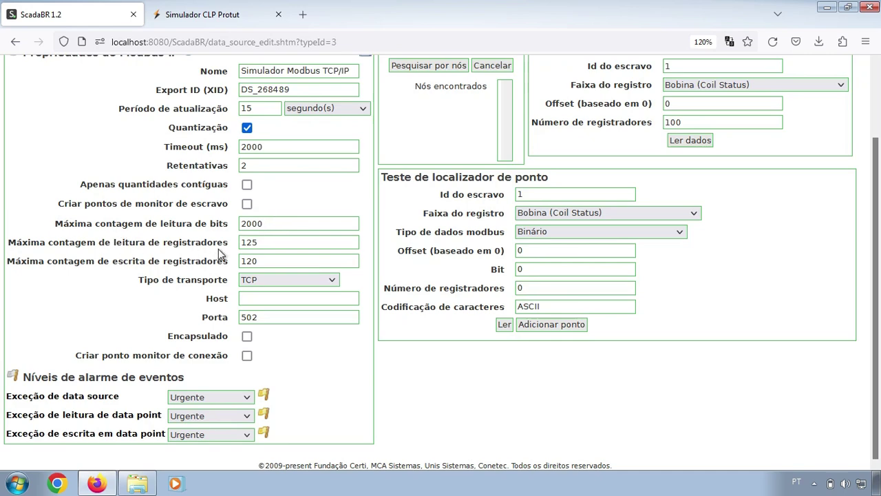
pyautogui.click(279, 223)
pyautogui.click(279, 242)
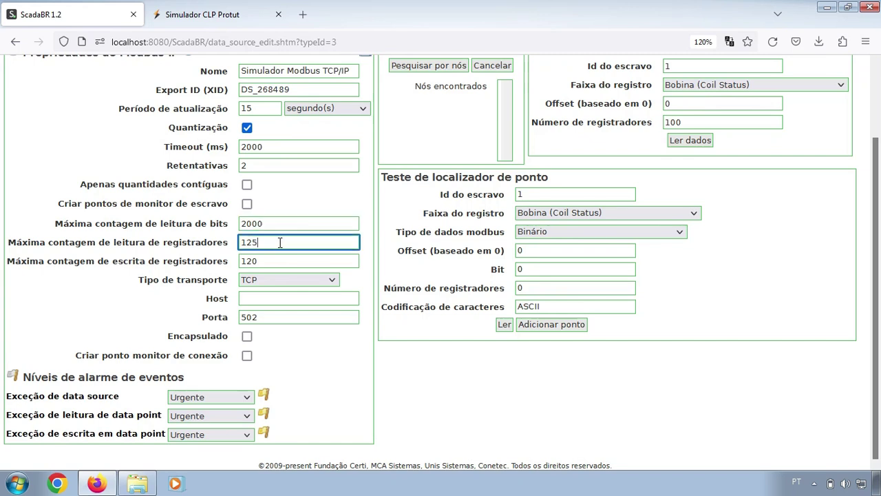
pyautogui.click(286, 259)
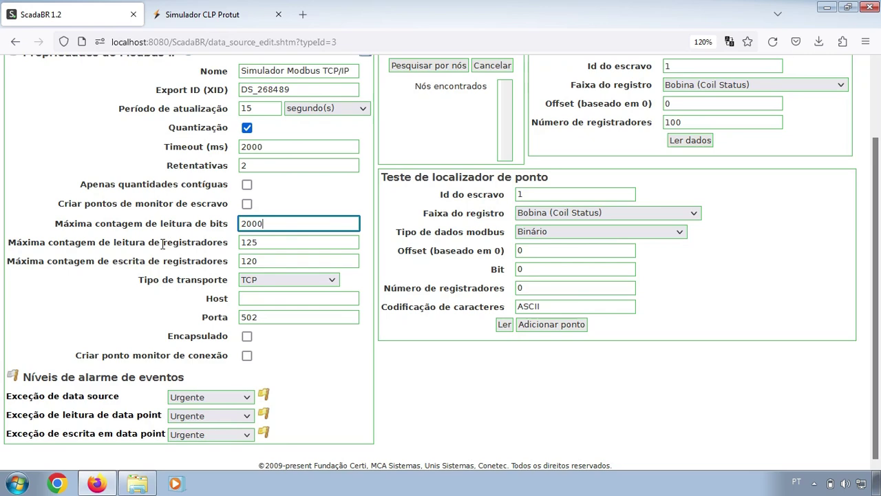
pyautogui.moveTo(165, 242); pyautogui.dragTo(241, 245)
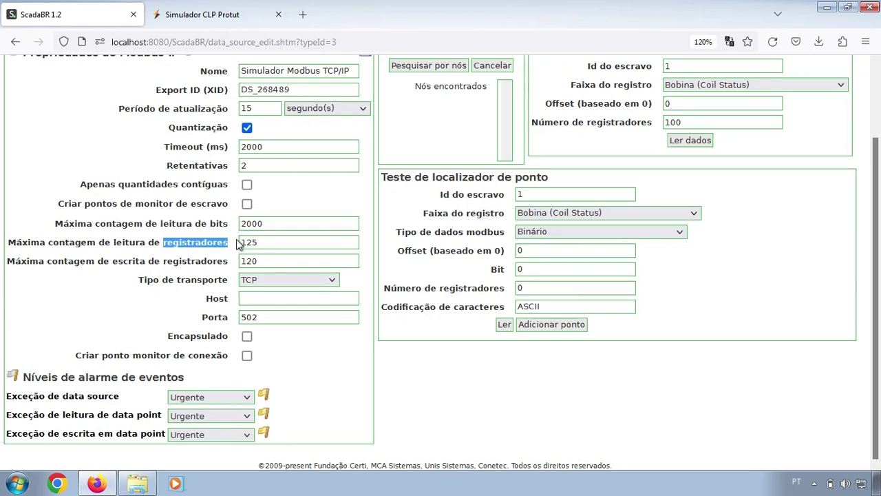
pyautogui.click(289, 241)
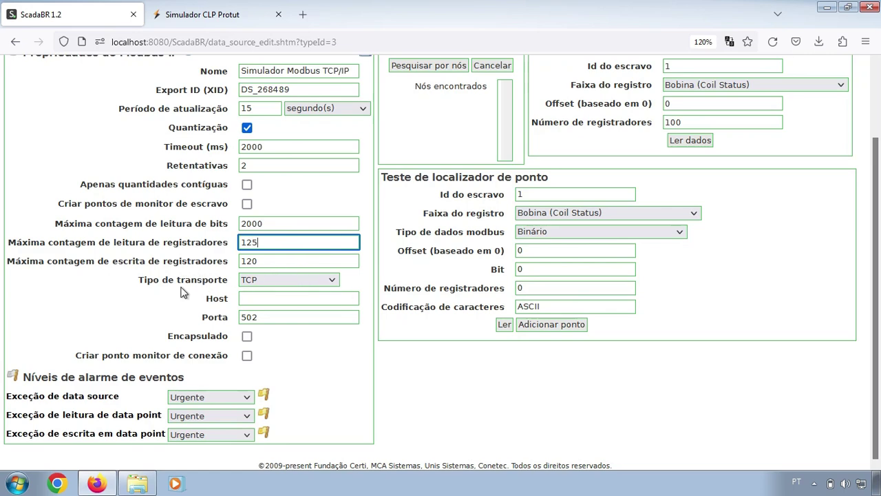
# Set the Modbus IP data source's Tipo de transporte to TCP com keep alive
pyautogui.moveTo(140, 280); pyautogui.dragTo(239, 283)
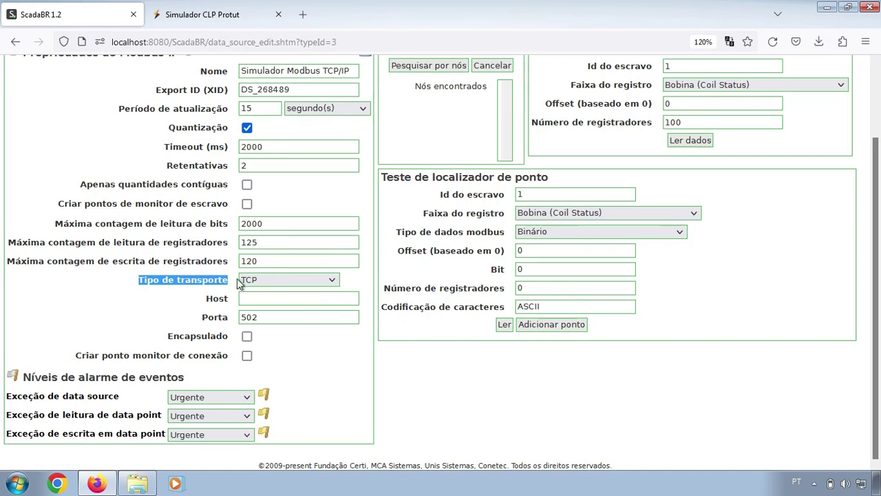
pyautogui.click(331, 280)
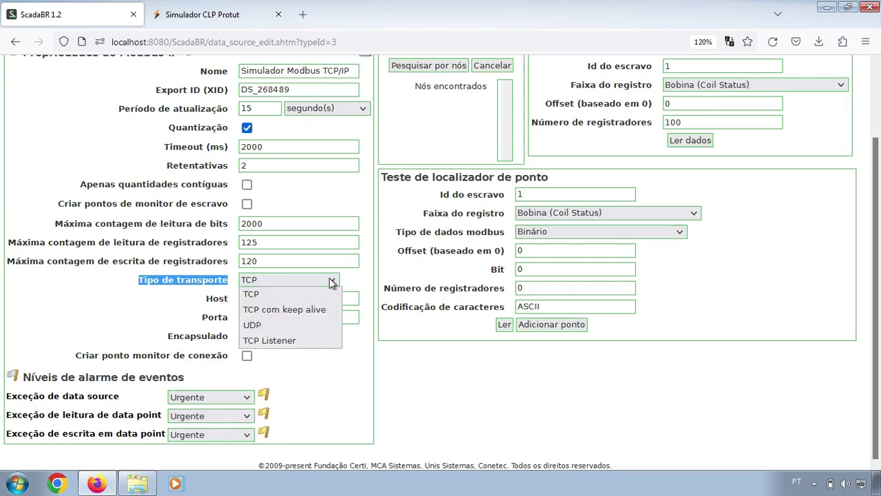
pyautogui.click(329, 363)
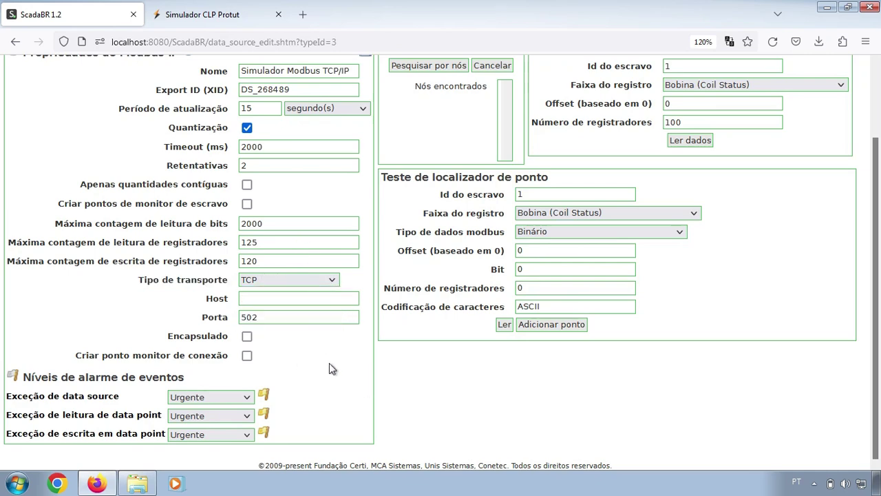
pyautogui.click(269, 281)
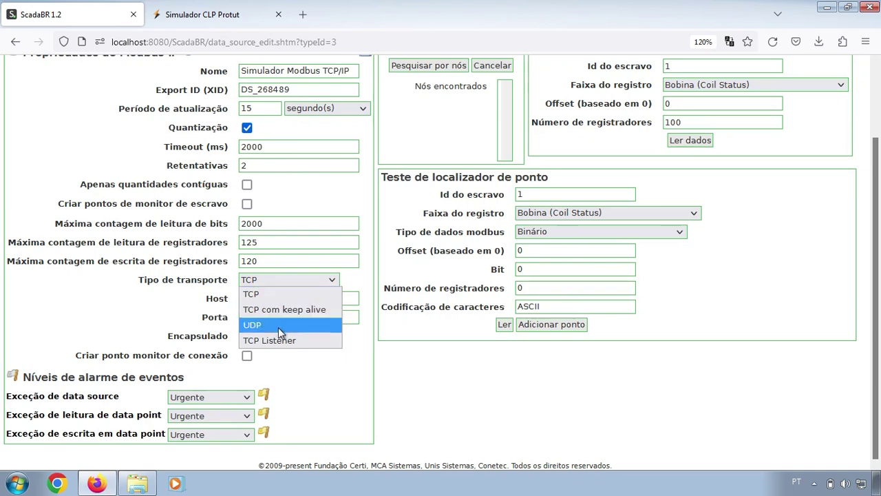
pyautogui.click(316, 313)
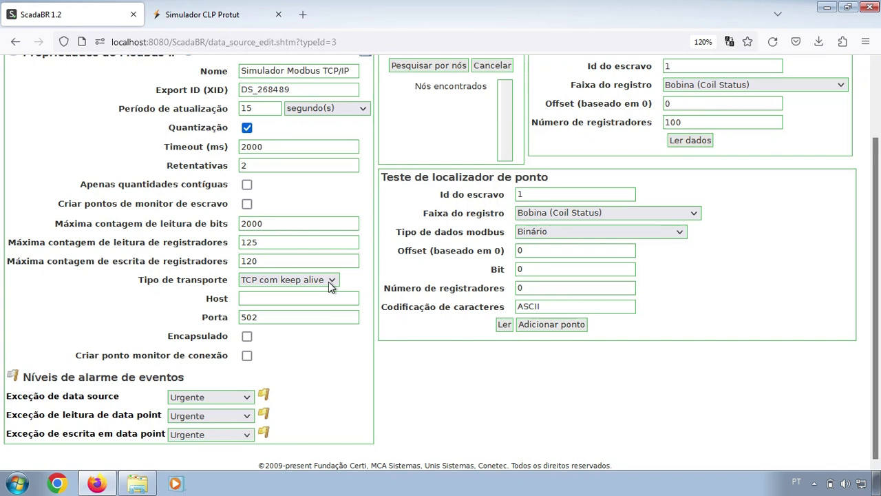
pyautogui.click(329, 281)
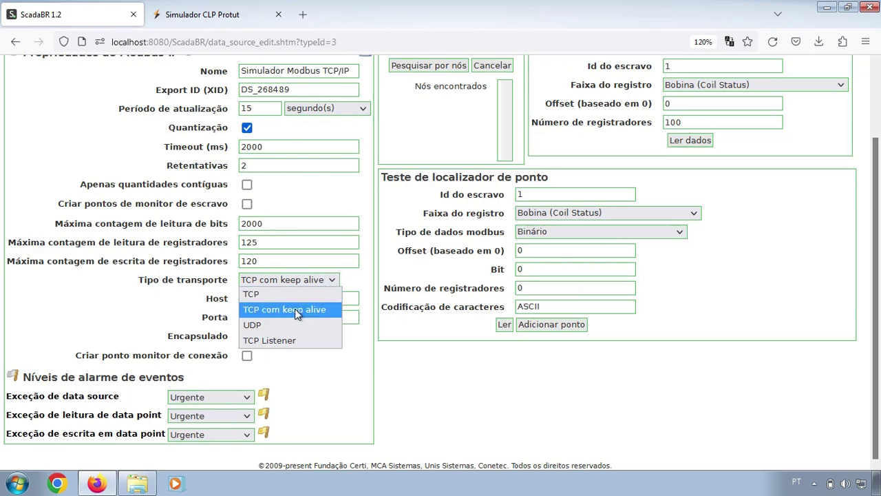
pyautogui.click(352, 279)
# Check the TCP keep-alive status in the connection information of the Simulador CLP Protut page
pyautogui.click(202, 15)
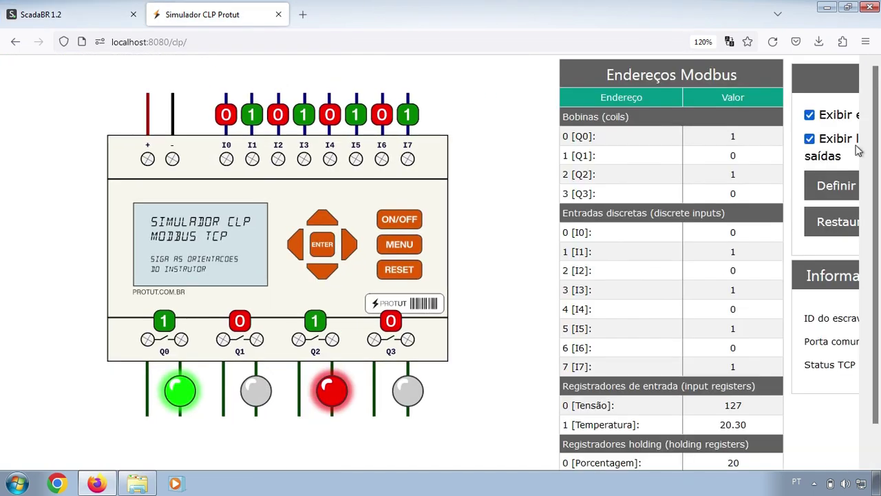
pyautogui.click(702, 44)
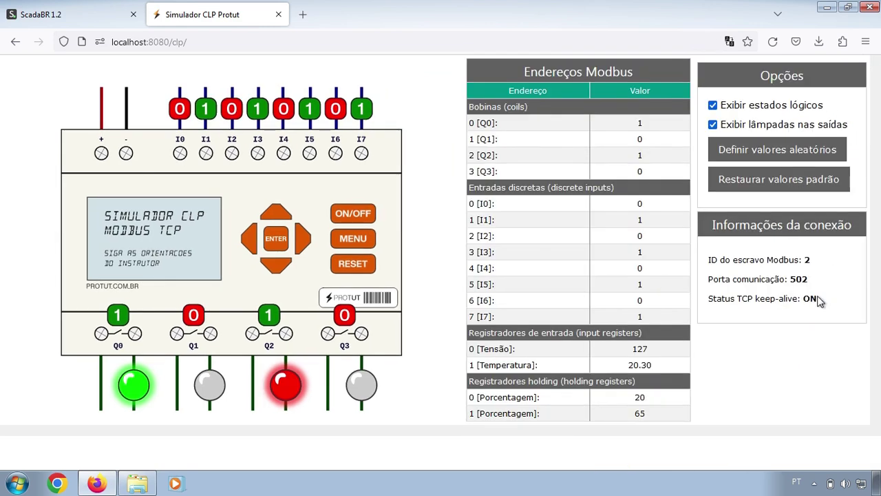
pyautogui.moveTo(819, 300); pyautogui.dragTo(707, 302)
pyautogui.click(835, 298)
pyautogui.click(114, 8)
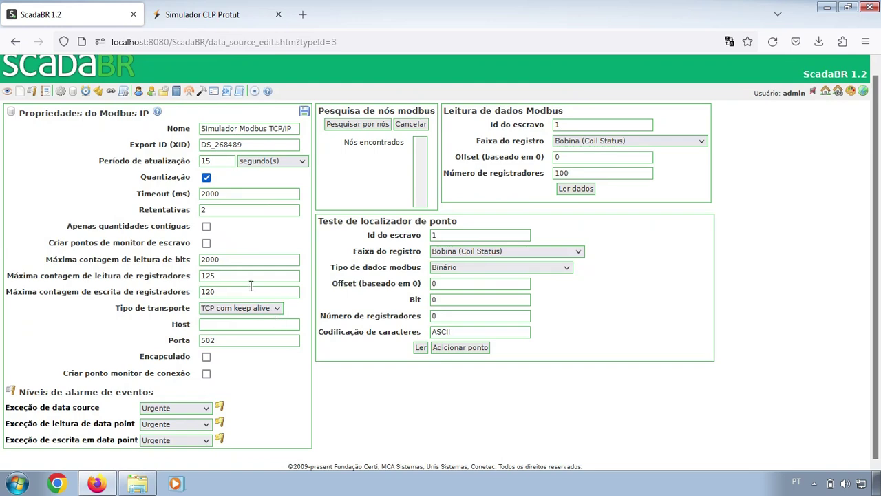
# Set the Modbus IP data source's Host to localhost, matching the address of the simulator page
pyautogui.click(264, 326)
pyautogui.click(201, 16)
pyautogui.doubleClick(145, 43)
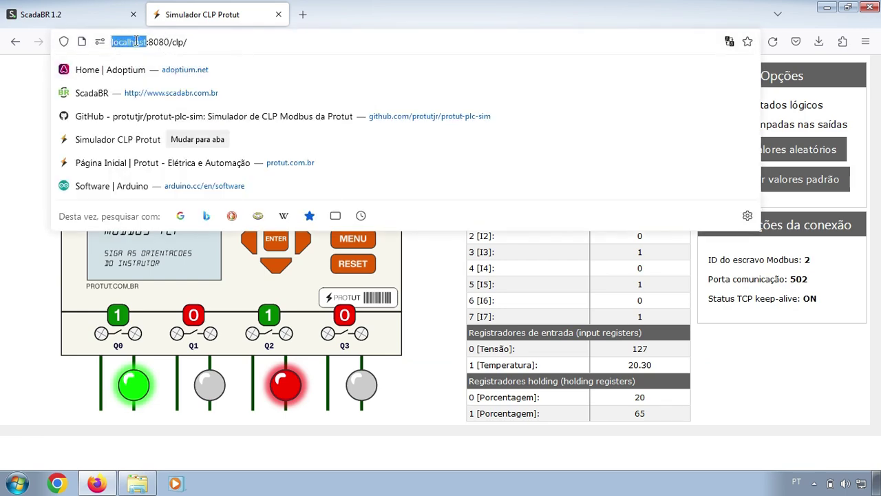
pyautogui.click(94, 11)
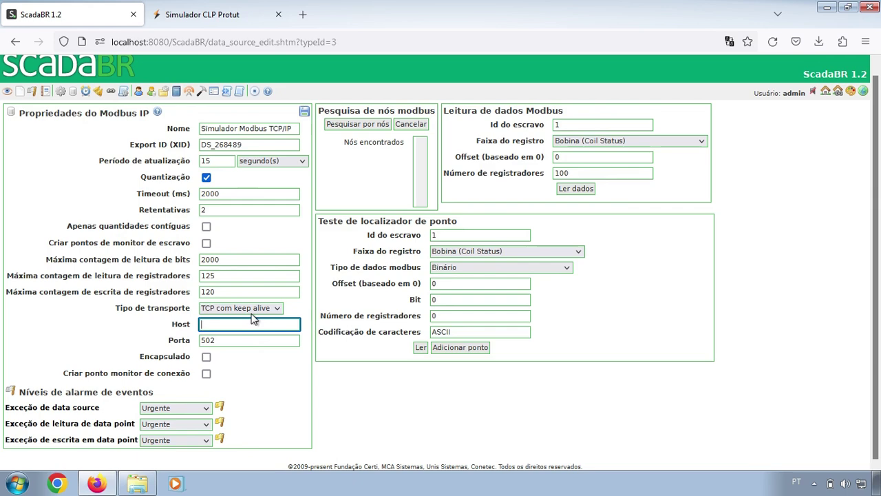
pyautogui.write('lo')
pyautogui.hotkey('ctrl', '+')
pyautogui.hotkey('ctrl', '+')
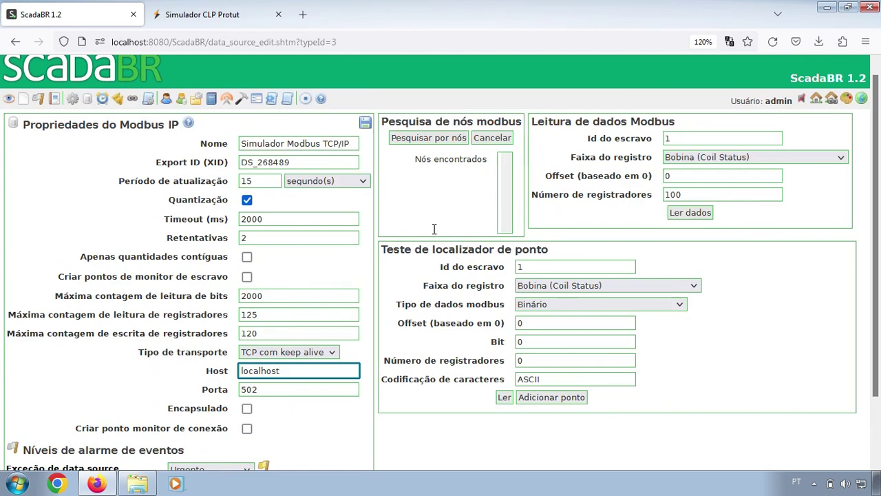
# Highlight the data source's Porta value and move the Simulador CLP Protut page into its own browser window at default zoom
pyautogui.click(298, 391)
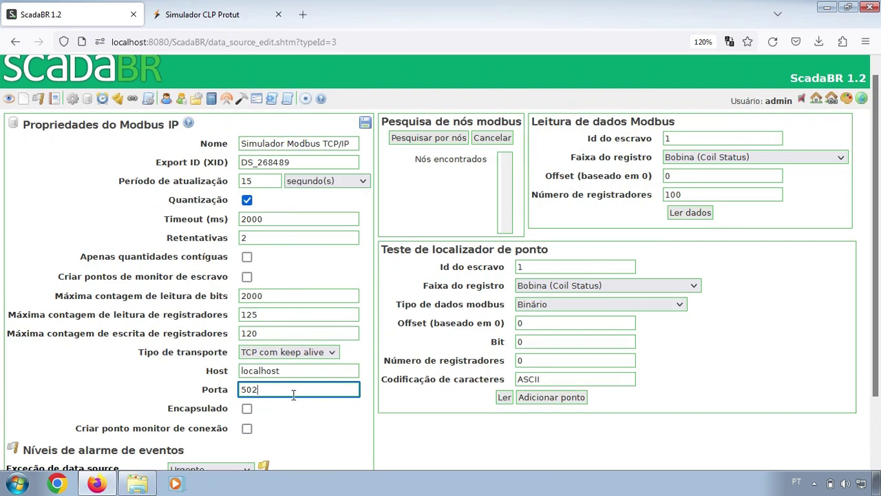
pyautogui.moveTo(261, 390); pyautogui.dragTo(243, 387)
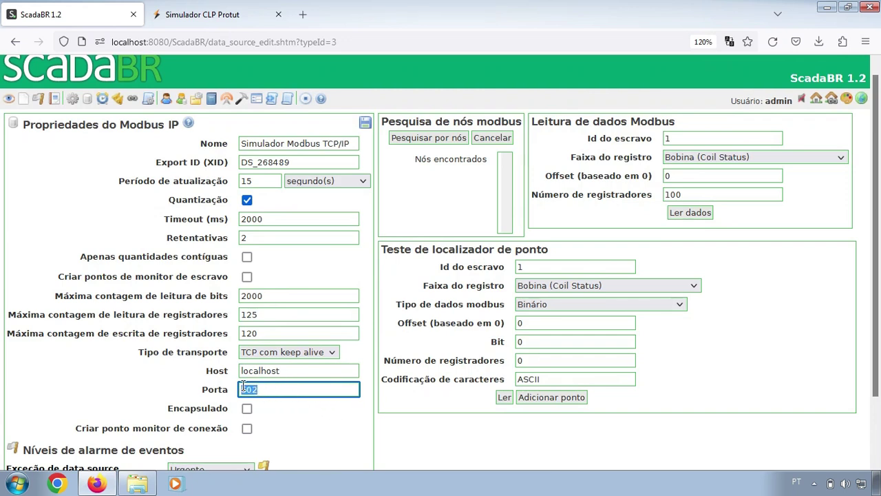
pyautogui.click(203, 14)
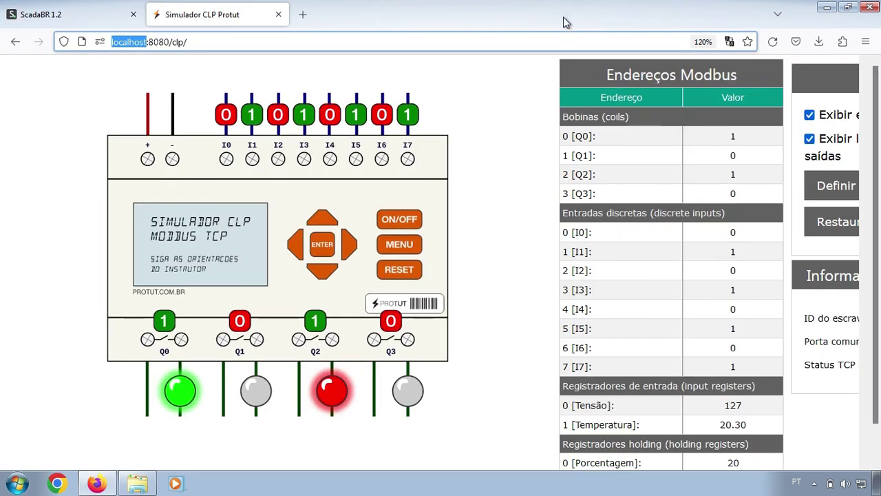
pyautogui.hotkey('ctrl', 'w')
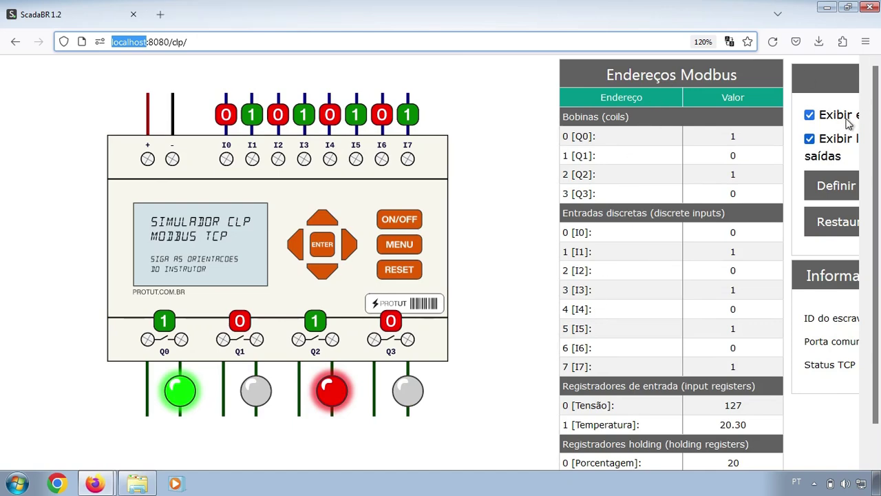
pyautogui.hotkey('ctrl', 'w')
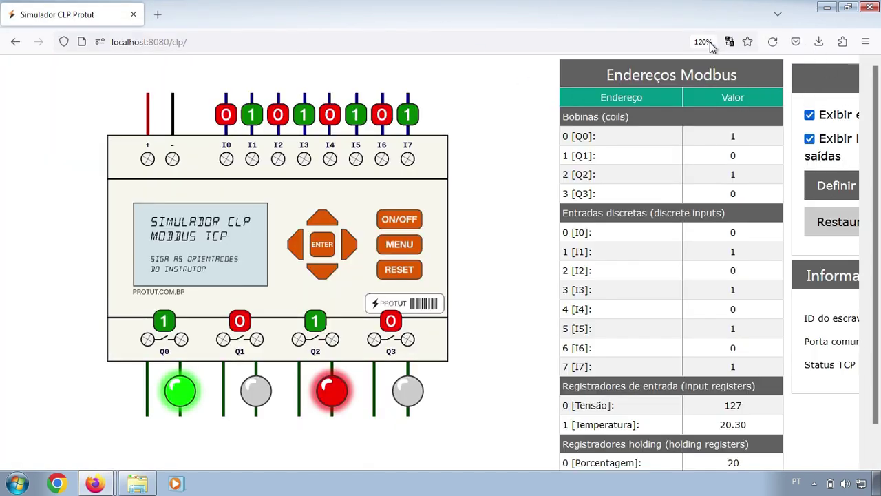
pyautogui.hotkey('ctrl', '0')
# Compare the data source's Porta value in ScadaBR with the communication port listed in the simulator's connection information
pyautogui.click(111, 486)
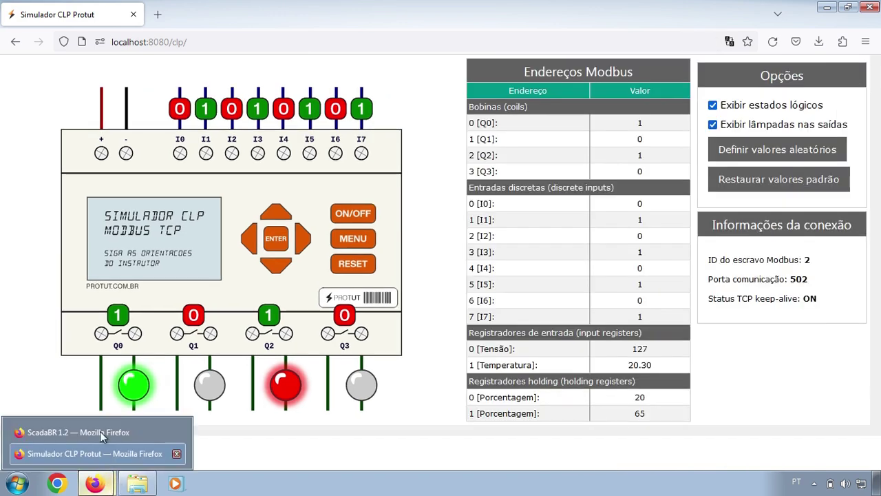
pyautogui.click(100, 431)
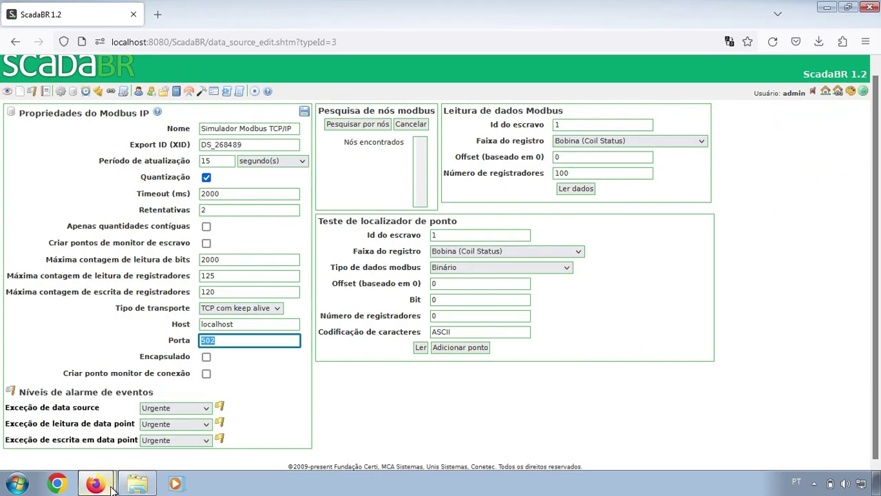
pyautogui.click(100, 483)
pyautogui.click(100, 450)
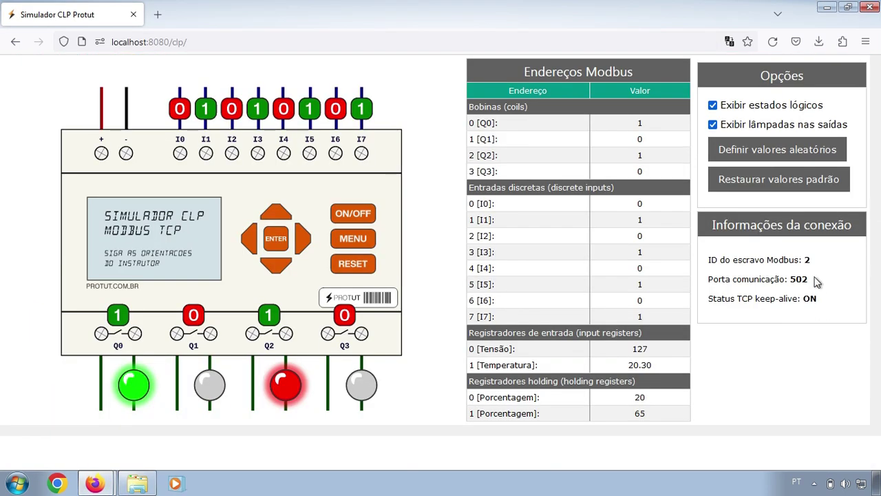
# Check the communication port in the simulator's connection information and return to the ScadaBR data source window
pyautogui.moveTo(815, 283); pyautogui.dragTo(790, 278)
pyautogui.click(807, 279)
pyautogui.moveTo(809, 282); pyautogui.dragTo(784, 279)
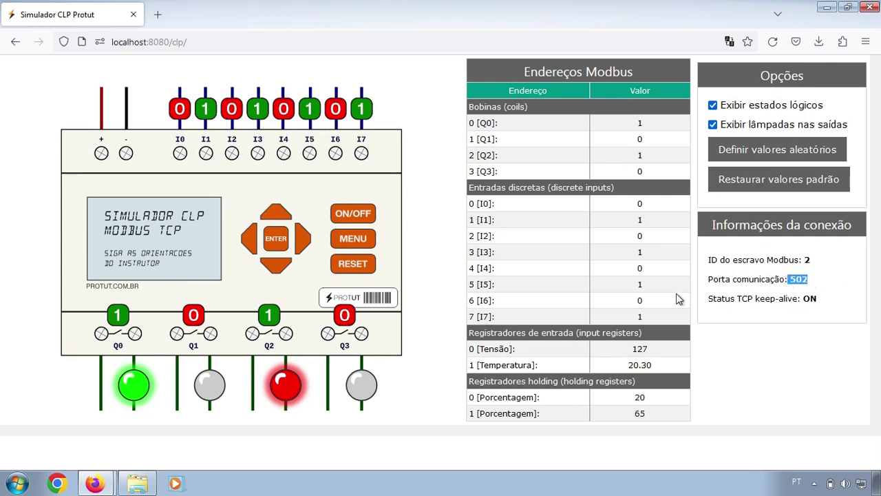
pyautogui.moveTo(95, 484)
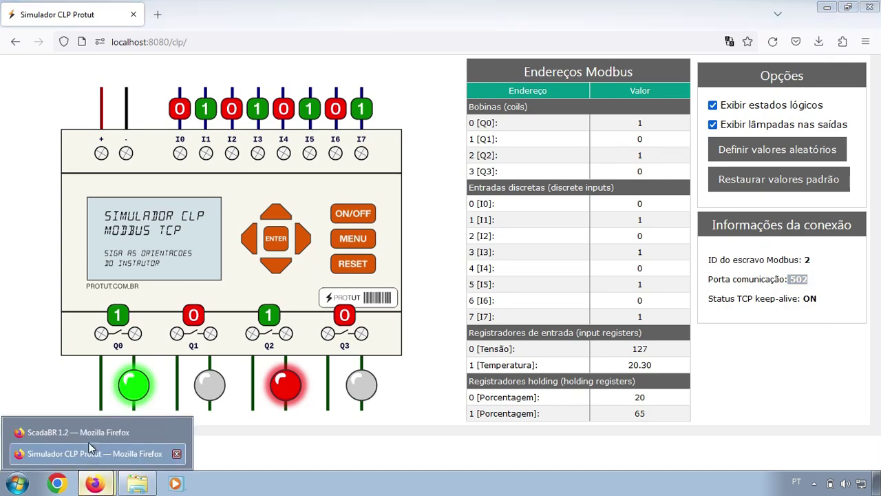
pyautogui.click(88, 434)
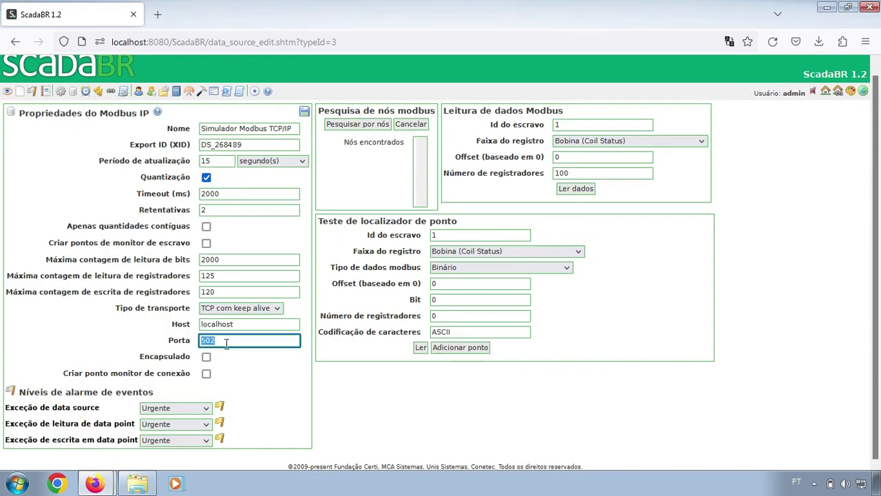
# Enlarge the data source page to 120% zoom and review its settings down to the event alarm levels
pyautogui.click(226, 342)
pyautogui.hotkey('ctrl', '+')
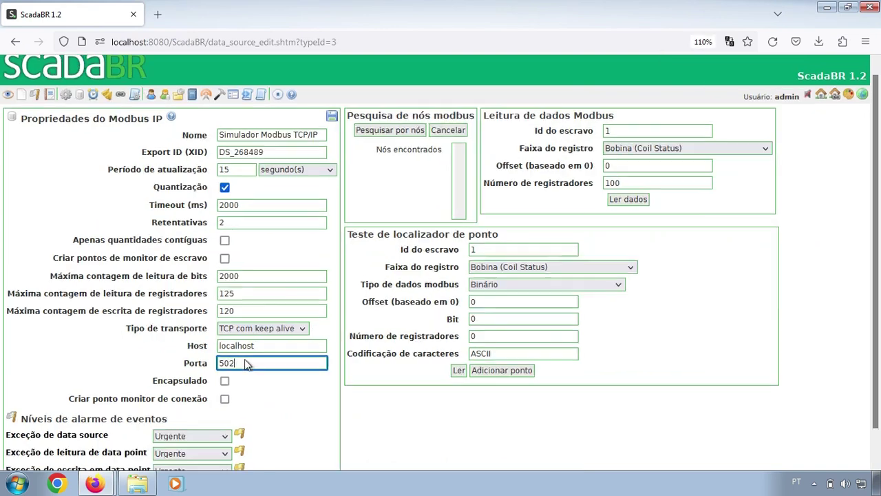
pyautogui.hotkey('ctrl', '+')
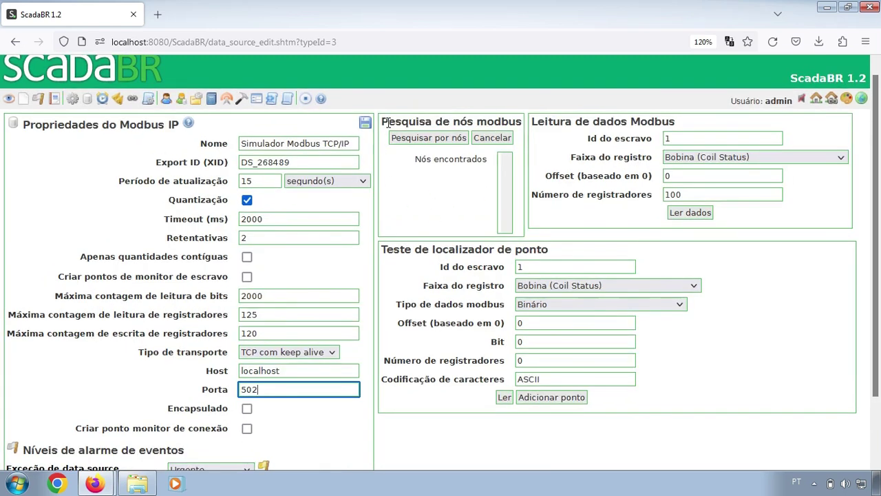
pyautogui.scroll(-2, 375, 164)
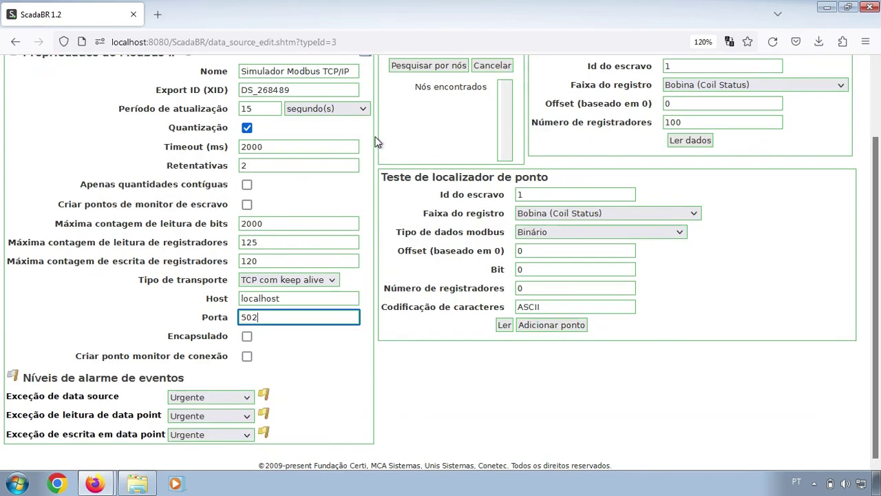
pyautogui.click(364, 144)
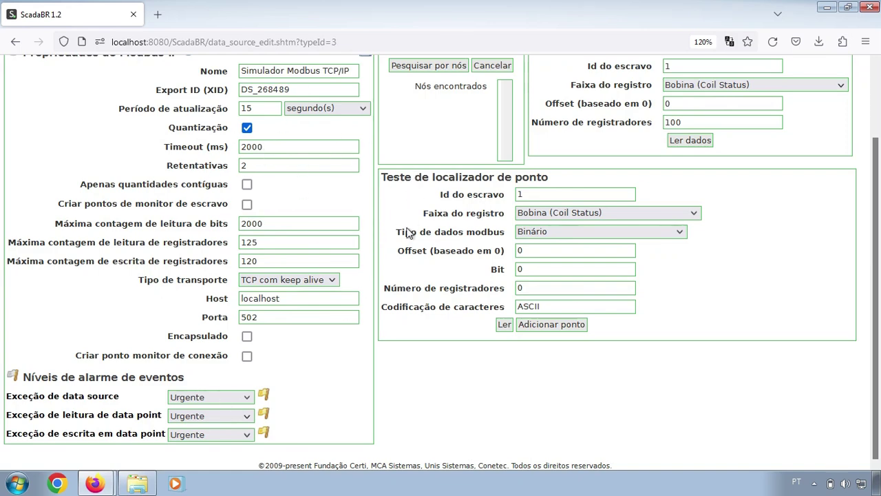
# Save the Modbus IP data source with the Encapsulado option off
pyautogui.scroll(2, 370, 191)
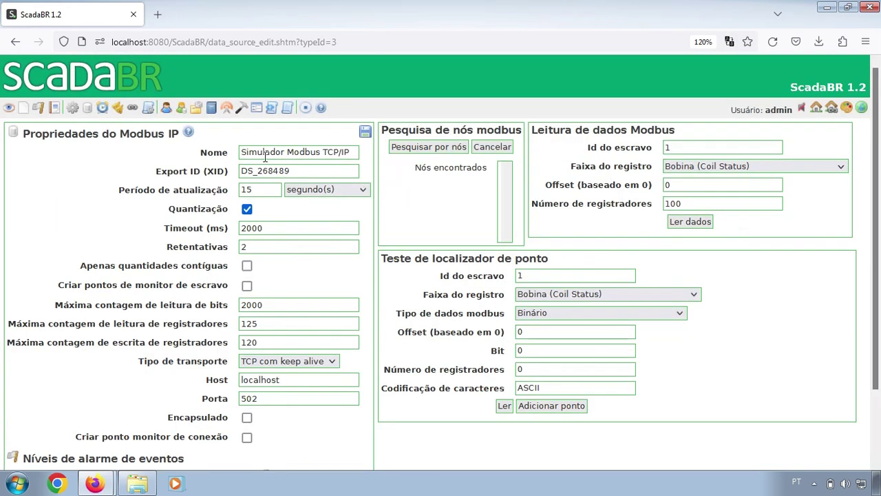
pyautogui.scroll(-2, 299, 159)
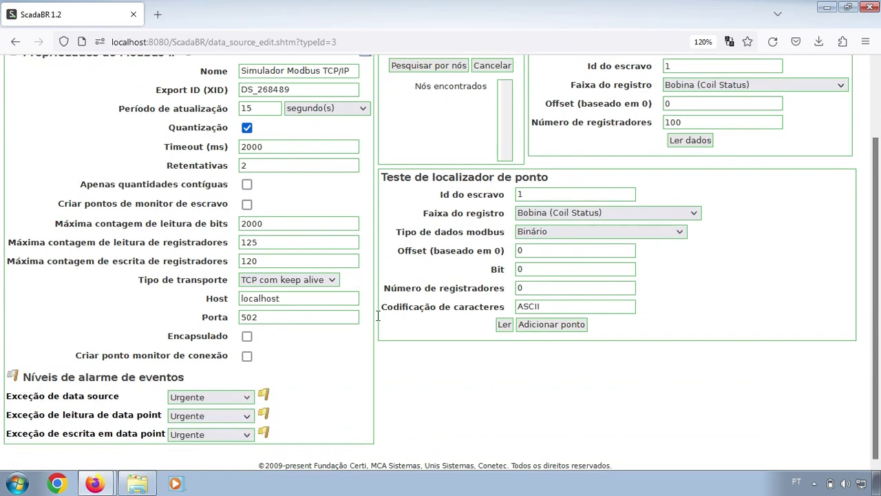
pyautogui.click(247, 336)
pyautogui.click(248, 339)
pyautogui.scroll(2, 314, 370)
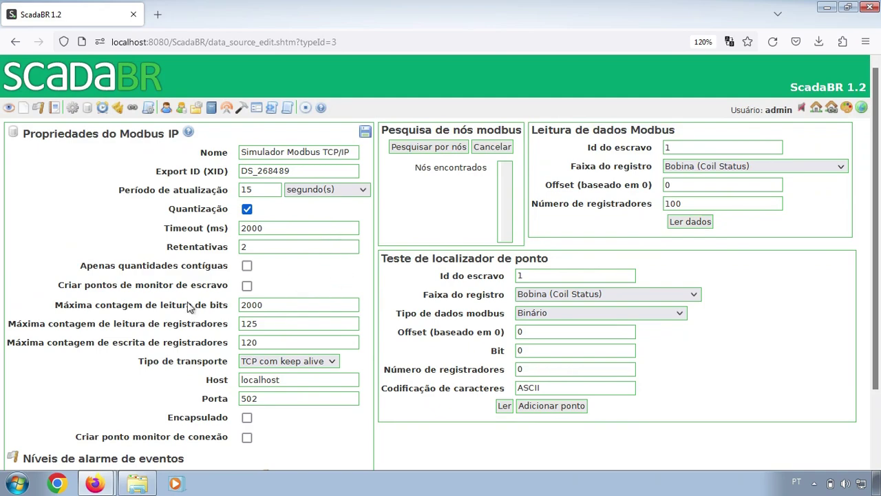
pyautogui.scroll(-2, 289, 231)
pyautogui.scroll(2, 242, 303)
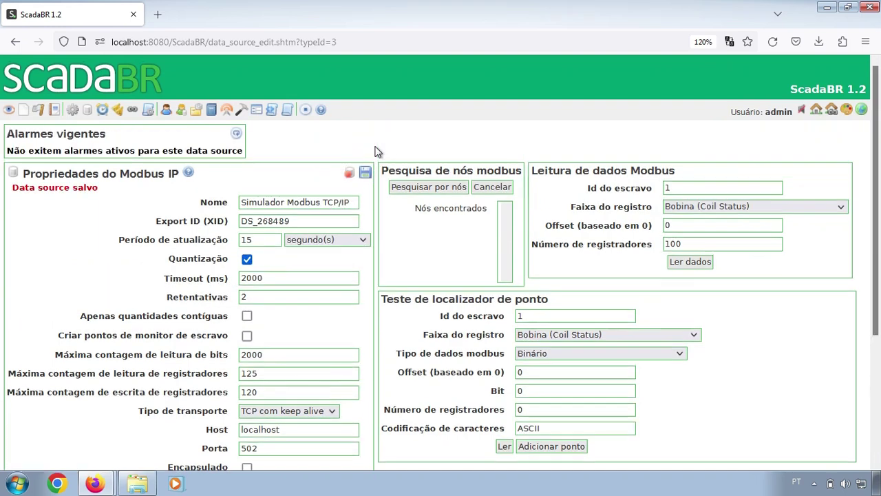
# Try the Crítico and Nenhum alarme levels for Exceção de data source, and set it back to Urgente
pyautogui.scroll(-3, 377, 151)
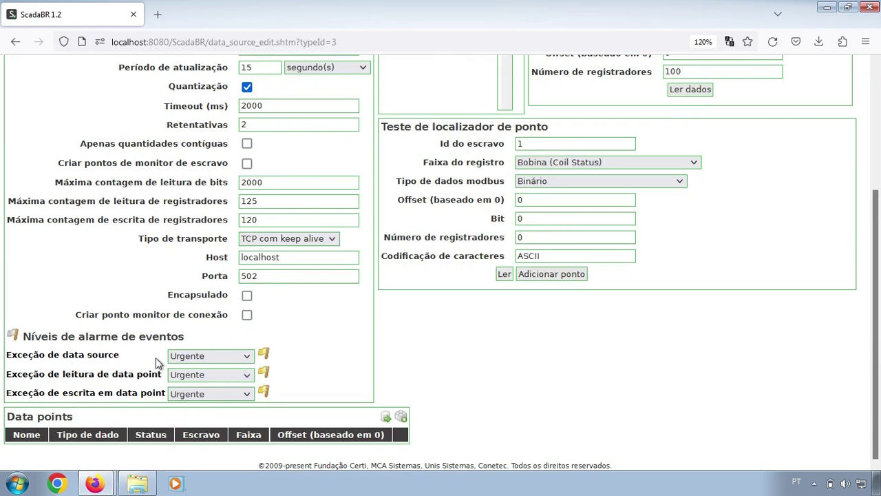
pyautogui.click(246, 356)
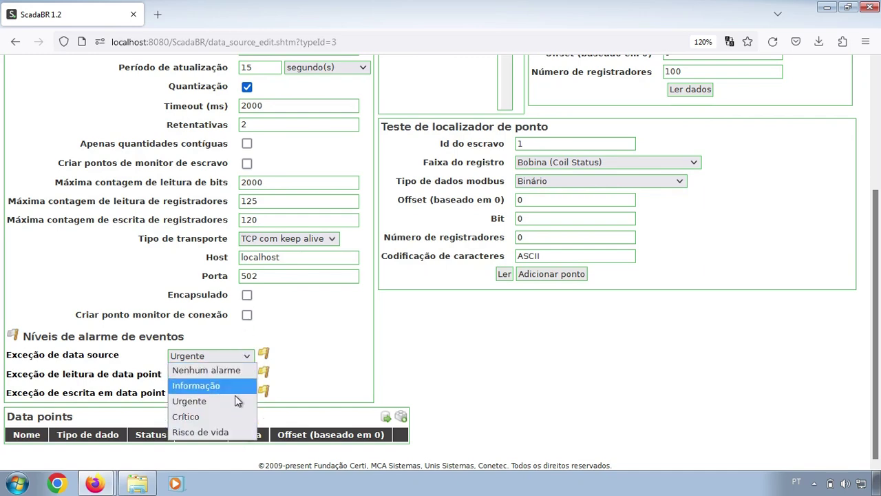
pyautogui.click(250, 355)
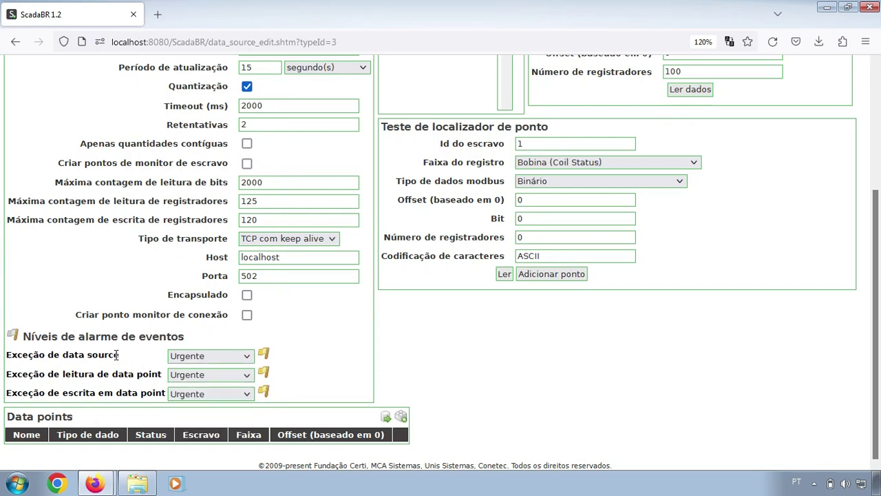
pyautogui.moveTo(118, 355); pyautogui.dragTo(6, 356)
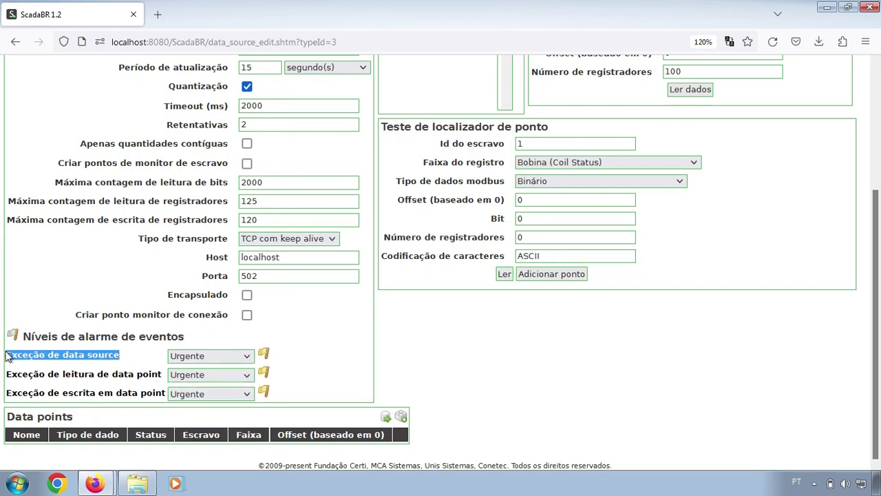
pyautogui.click(229, 357)
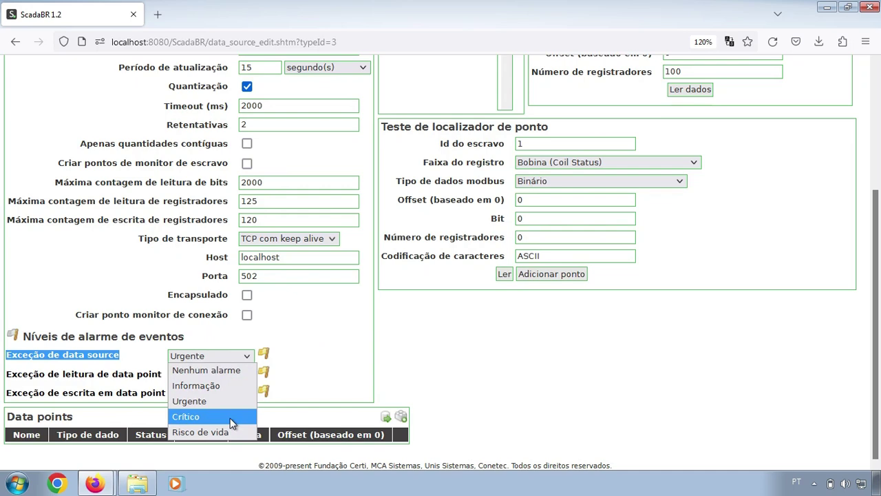
pyautogui.click(230, 418)
pyautogui.click(245, 358)
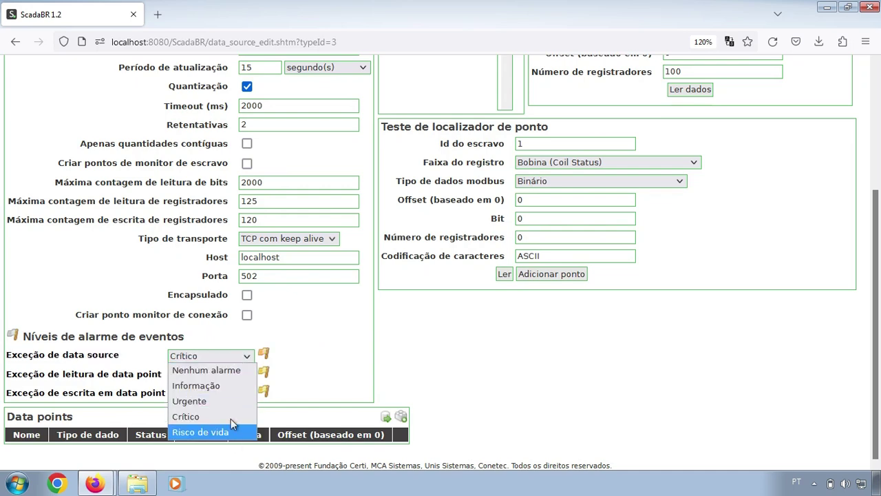
pyautogui.click(246, 370)
pyautogui.click(242, 360)
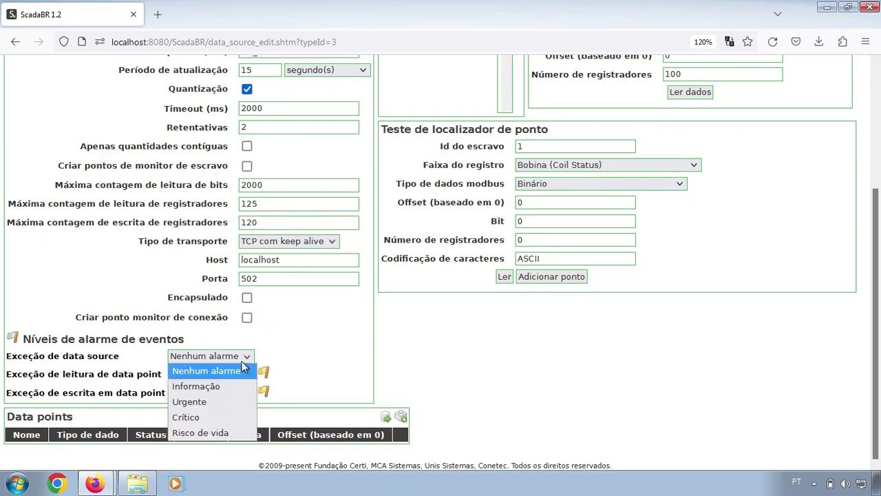
pyautogui.click(228, 402)
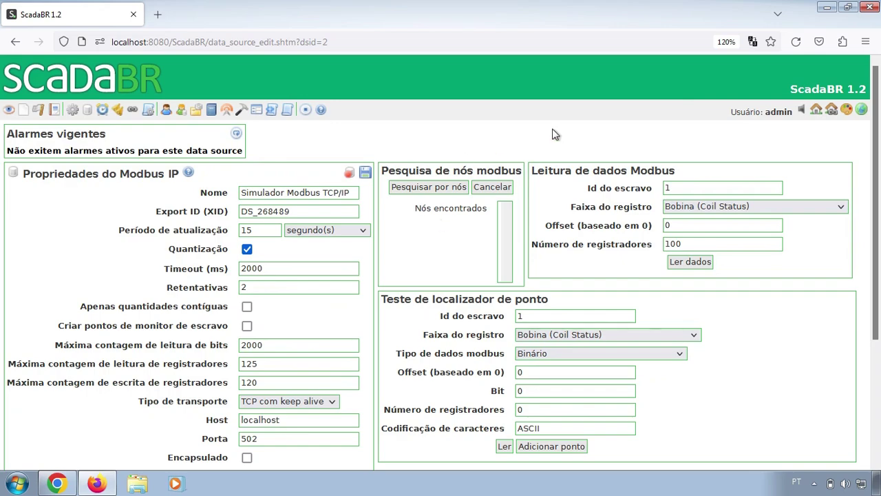
# Switch to the Simulador CLP Protut page in Chrome and check the Modbus slave ID in its connection information
pyautogui.scroll(-3, 555, 134)
pyautogui.scroll(3, 554, 135)
pyautogui.click(58, 483)
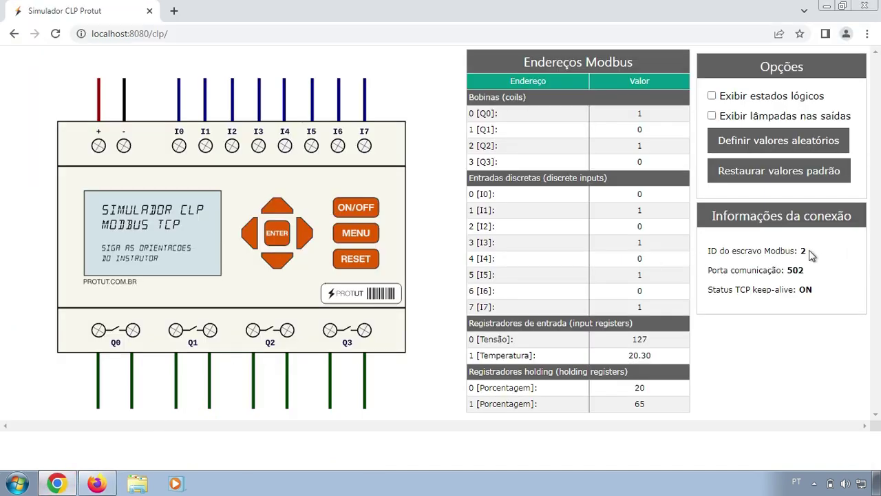
pyautogui.moveTo(809, 254); pyautogui.dragTo(718, 249)
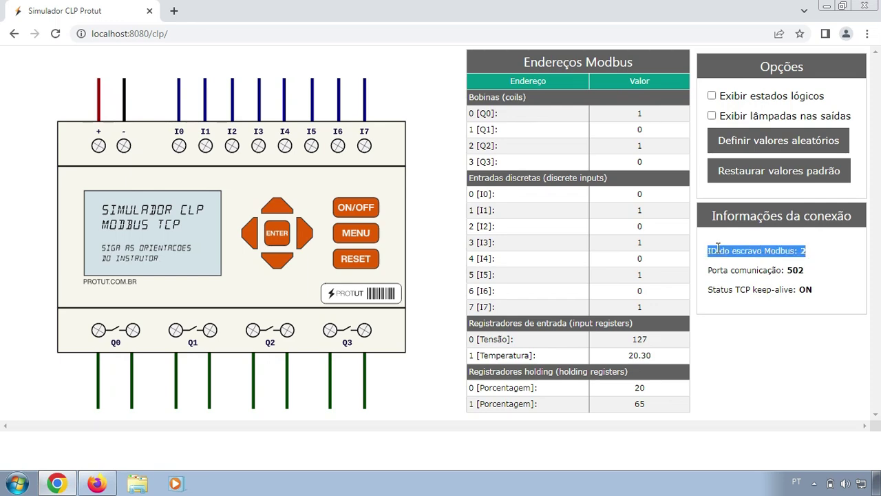
pyautogui.click(813, 251)
# Return to ScadaBR in Firefox, search for Modbus nodes and cancel the search once the simulator's node is listed
pyautogui.click(97, 483)
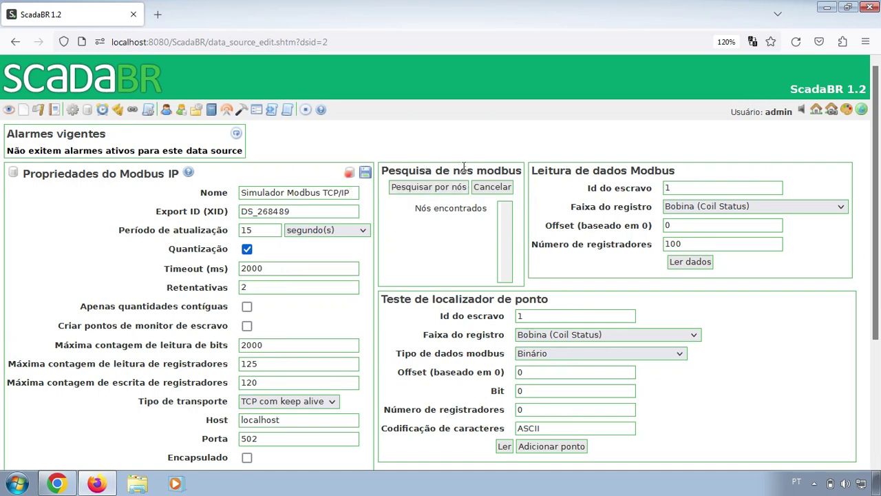
pyautogui.click(439, 193)
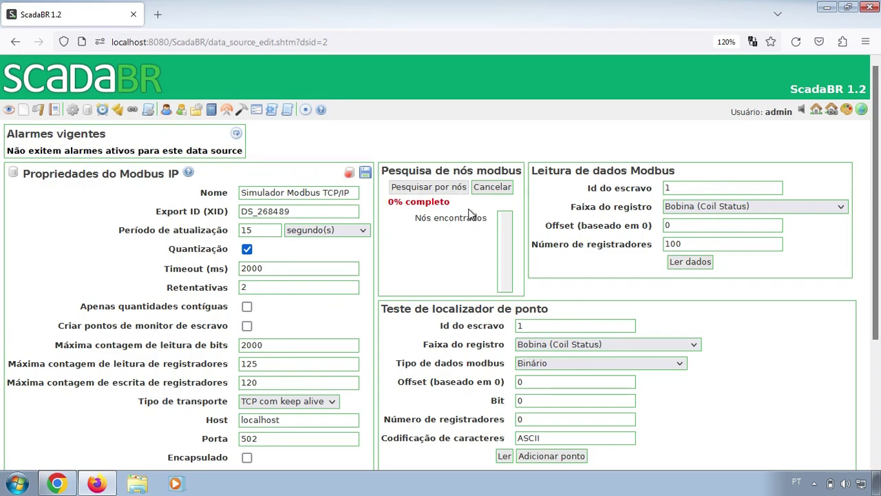
pyautogui.scroll(-3, 472, 210)
pyautogui.scroll(3, 464, 194)
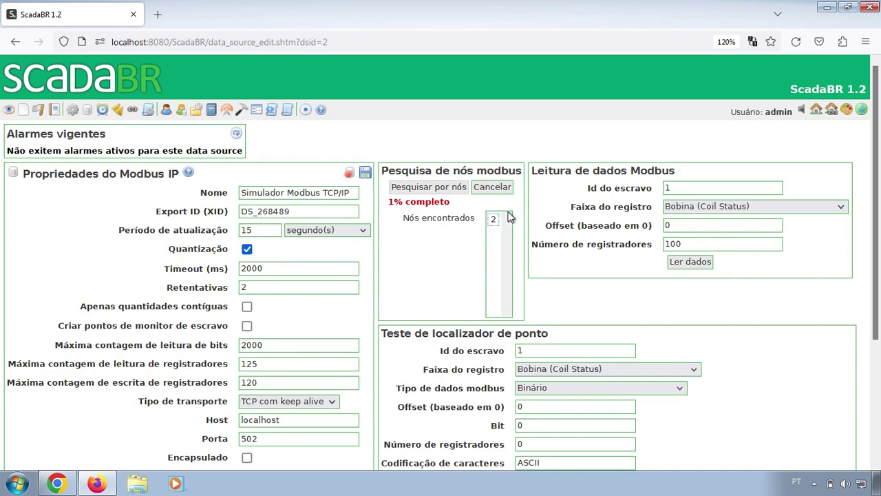
pyautogui.click(499, 192)
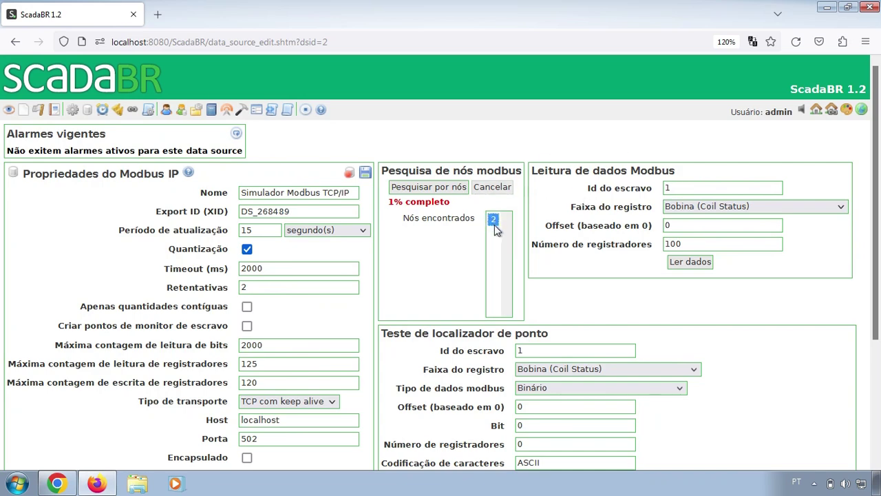
# Set Id do escravo to 2 in both the Modbus data reading and the point locator test sections
pyautogui.click(687, 187)
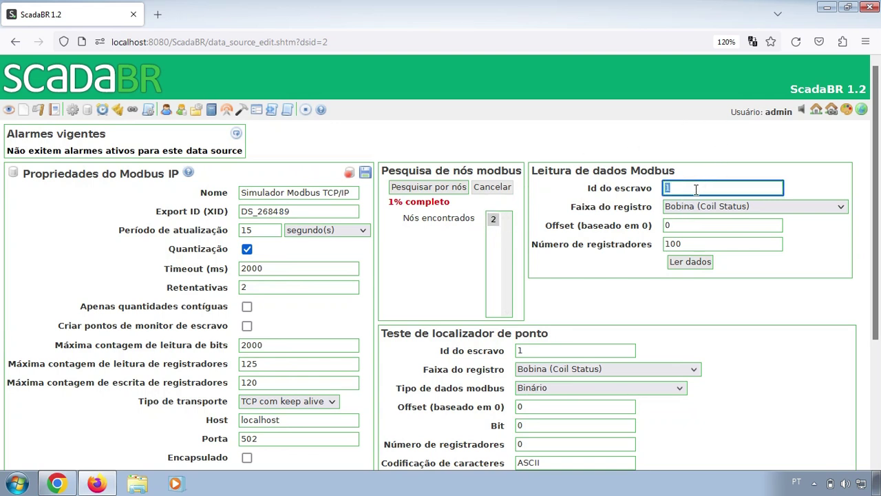
pyautogui.write('2')
pyautogui.click(628, 208)
pyautogui.doubleClick(596, 349)
pyautogui.write('2')
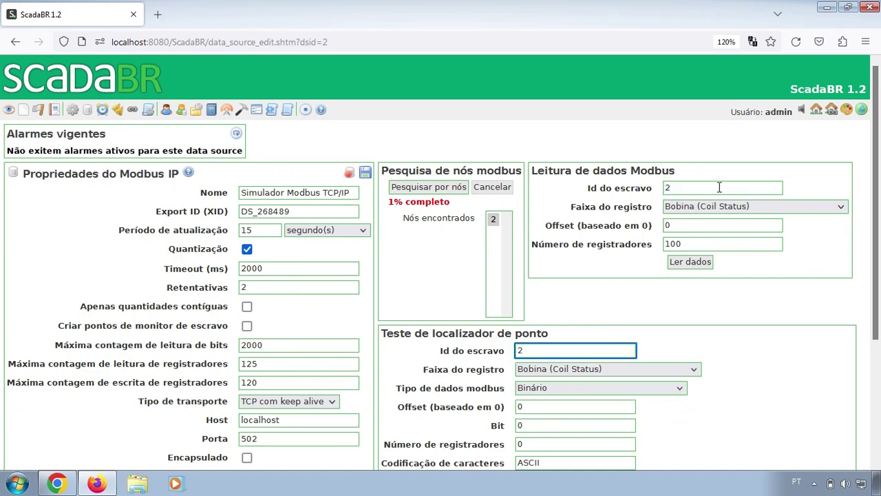
pyautogui.click(706, 166)
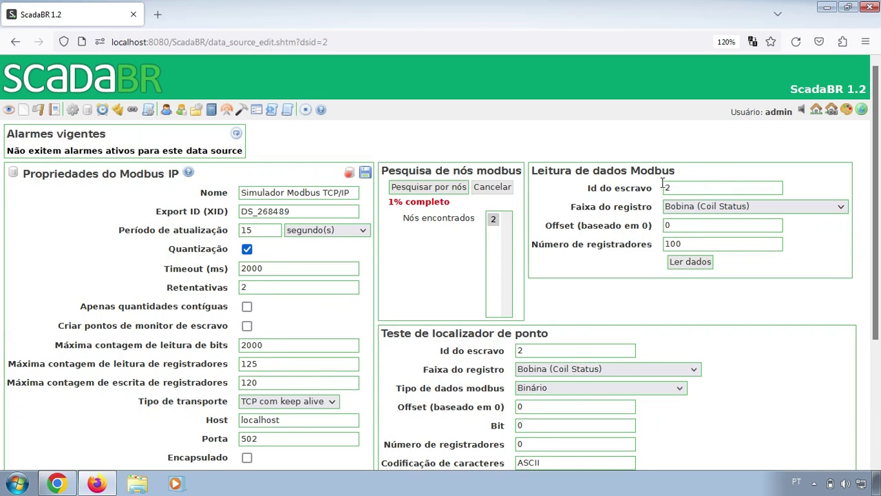
# Examine the register range options, offset and number of registers in the Leitura de dados Modbus section
pyautogui.moveTo(674, 170); pyautogui.dragTo(533, 170)
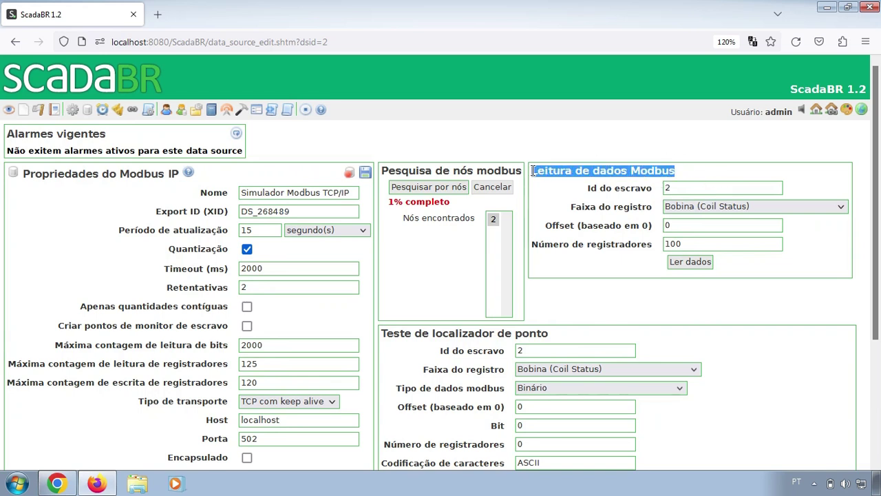
pyautogui.click(676, 208)
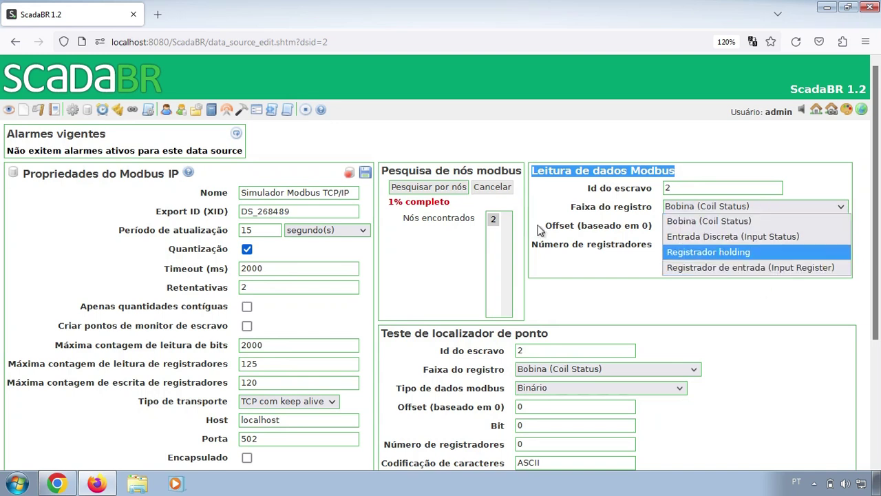
pyautogui.click(608, 216)
pyautogui.click(750, 208)
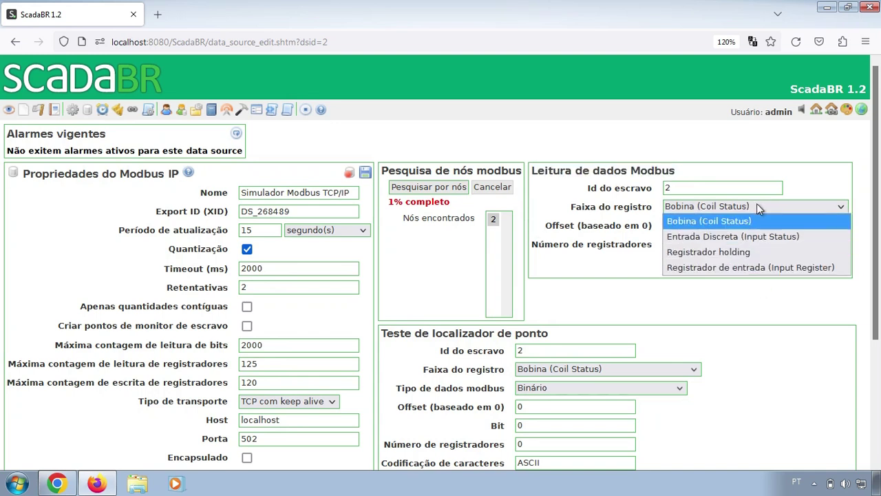
pyautogui.click(641, 226)
pyautogui.click(680, 224)
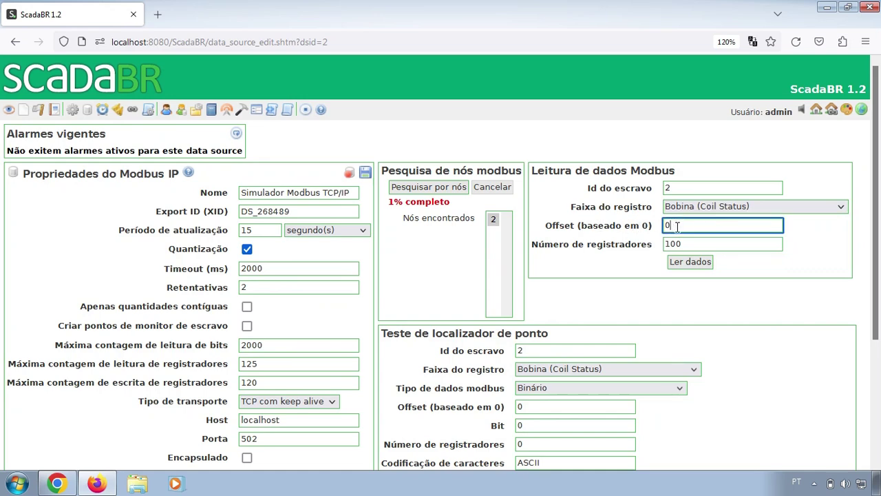
pyautogui.press('Tab')
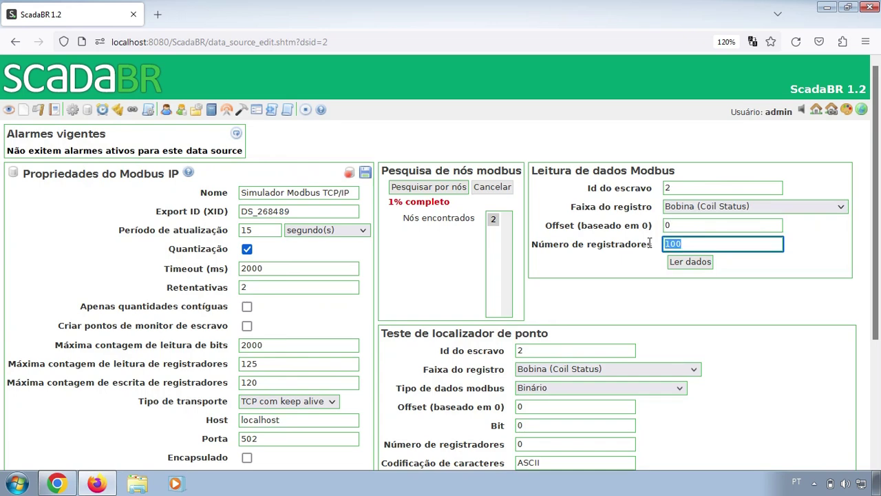
# Review the discrete input addresses on the simulator page in Chrome and return to ScadaBR in Firefox
pyautogui.click(61, 483)
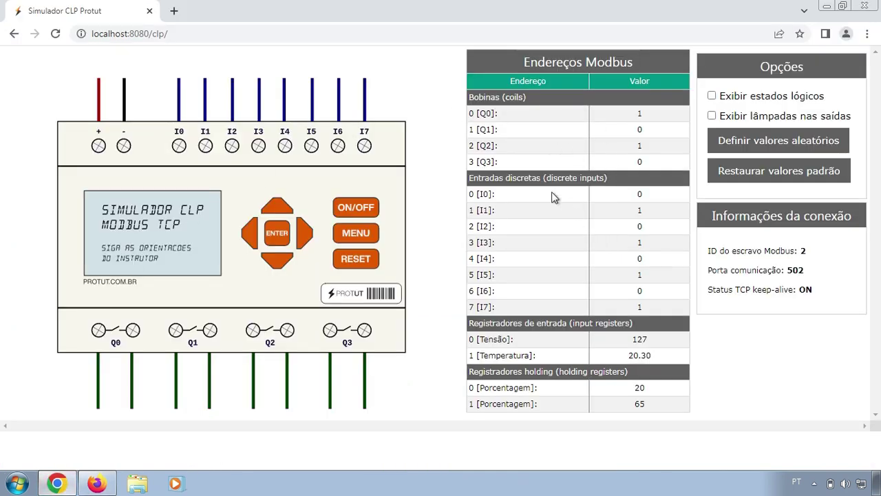
pyautogui.moveTo(469, 180); pyautogui.dragTo(538, 177)
pyautogui.click(471, 306)
pyautogui.click(96, 483)
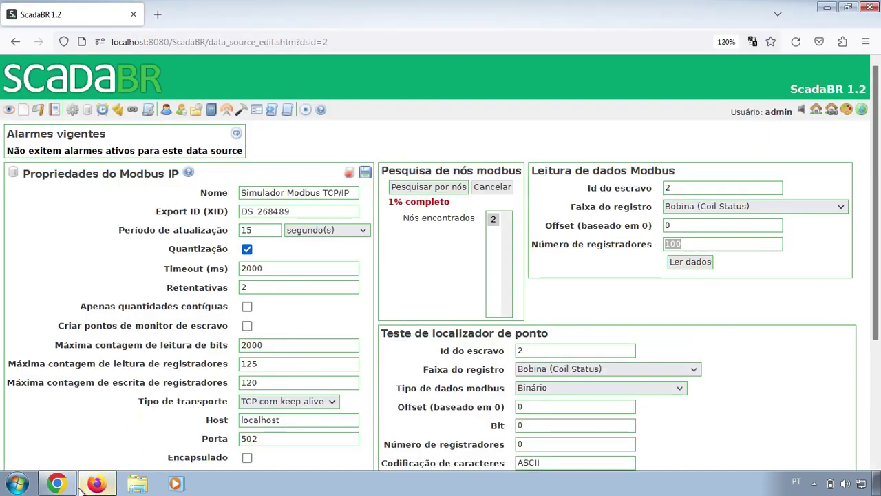
# Read 8 registers of Entrada Discreta (Input Status) from offset 0 of slave 2 in Leitura de dados Modbus
pyautogui.click(707, 204)
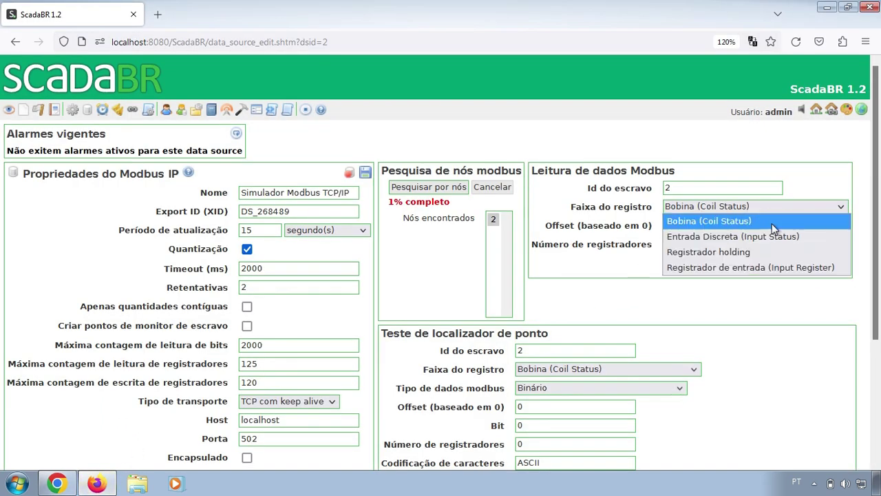
pyautogui.click(772, 235)
pyautogui.click(719, 224)
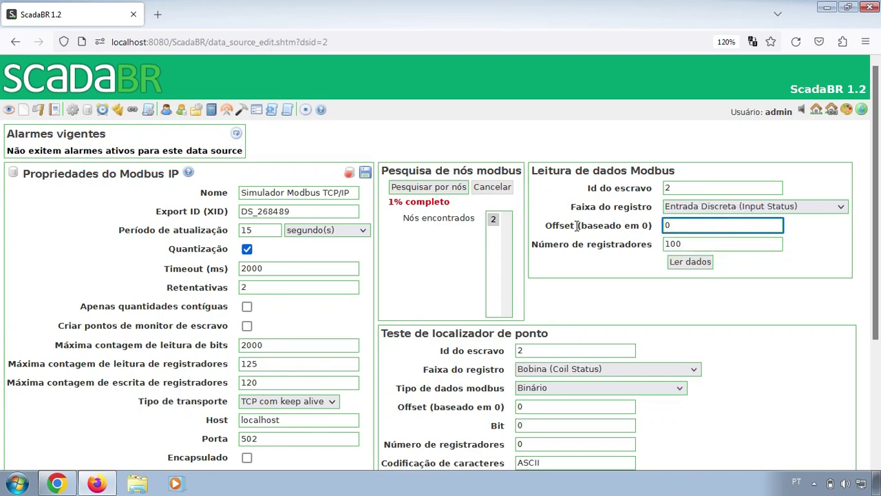
pyautogui.moveTo(547, 228); pyautogui.dragTo(574, 226)
pyautogui.moveTo(696, 248); pyautogui.dragTo(655, 245)
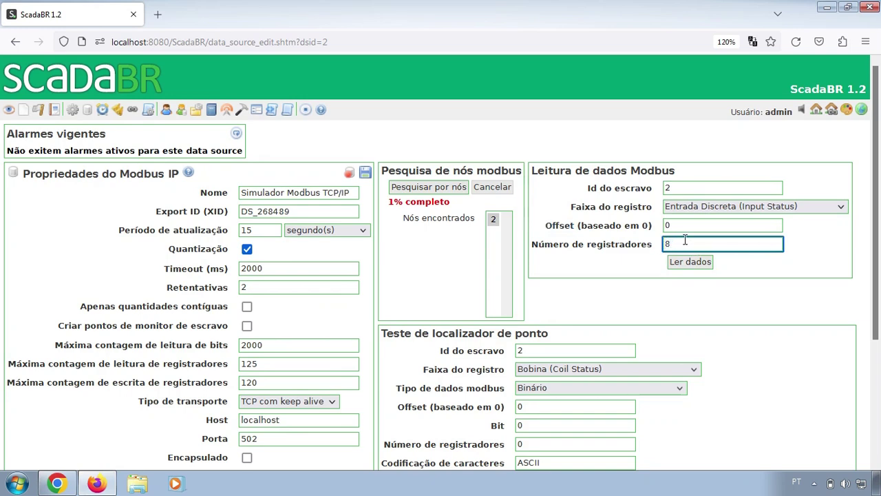
pyautogui.write('8')
pyautogui.click(679, 225)
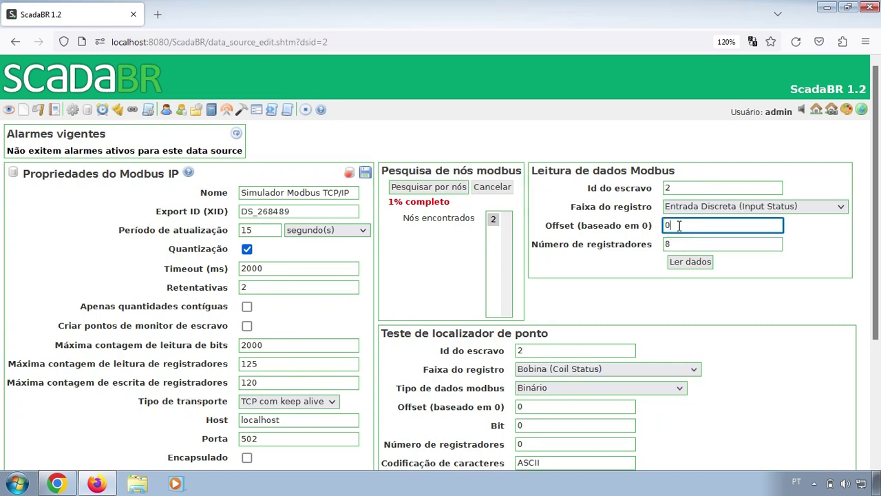
pyautogui.click(709, 266)
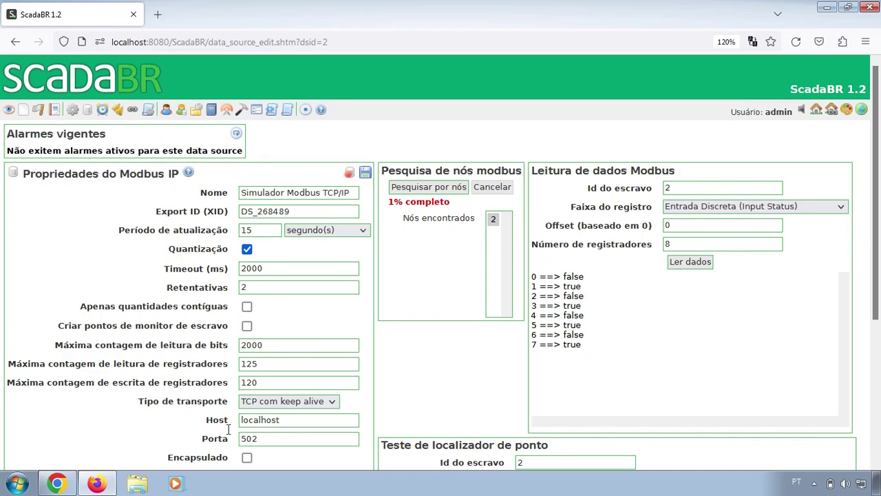
# Switch to the simulator in Chrome, enable Exibir estados lógicos, and return to ScadaBR in Firefox
pyautogui.click(56, 484)
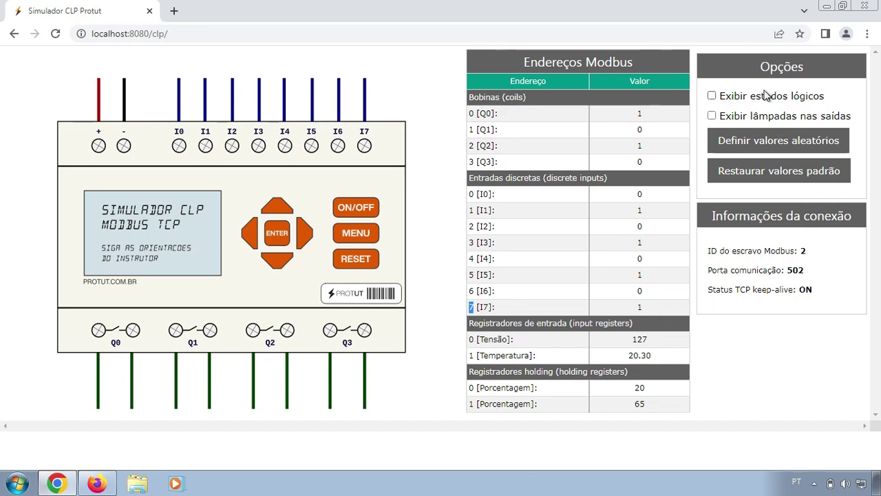
pyautogui.click(727, 97)
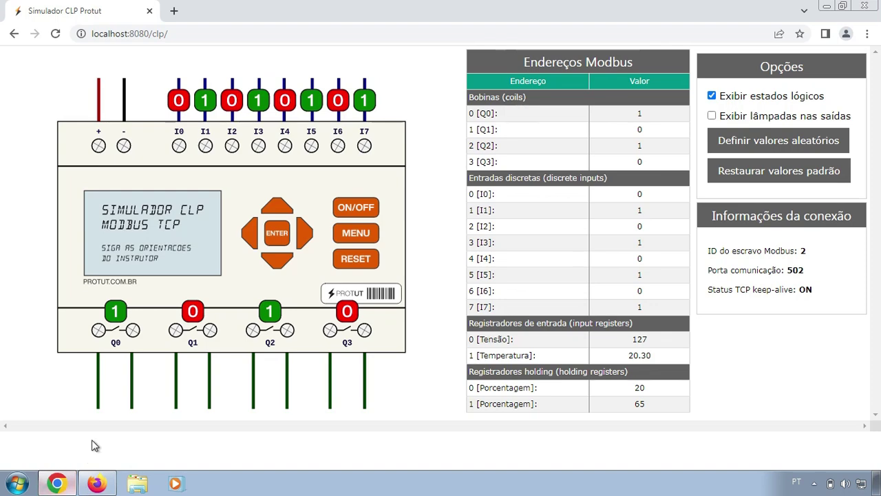
pyautogui.click(95, 483)
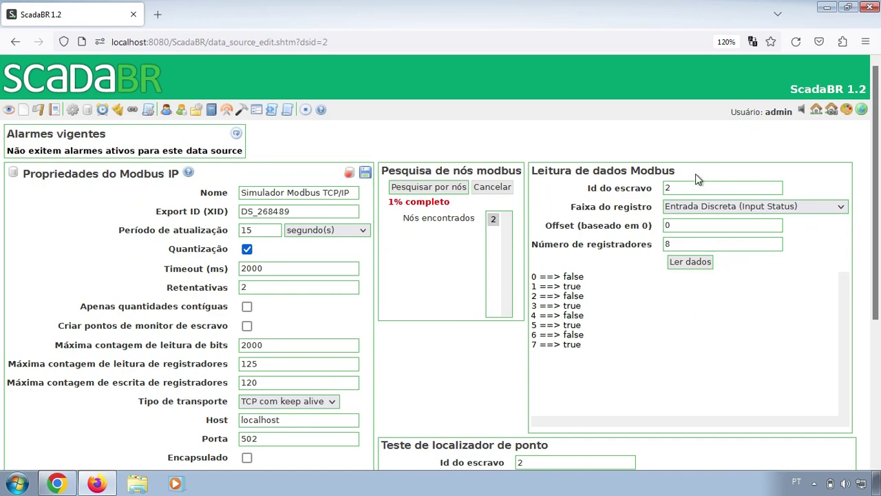
# Locate the Data points section of the data source and check the simulator page in Chrome
pyautogui.moveTo(879, 117); pyautogui.dragTo(816, 281)
pyautogui.scroll(-1, 816, 281)
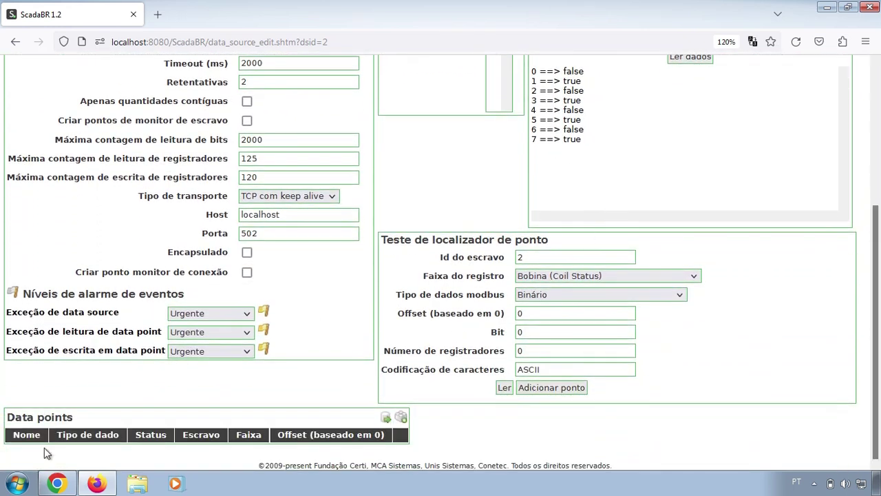
pyautogui.tripleClick(78, 413)
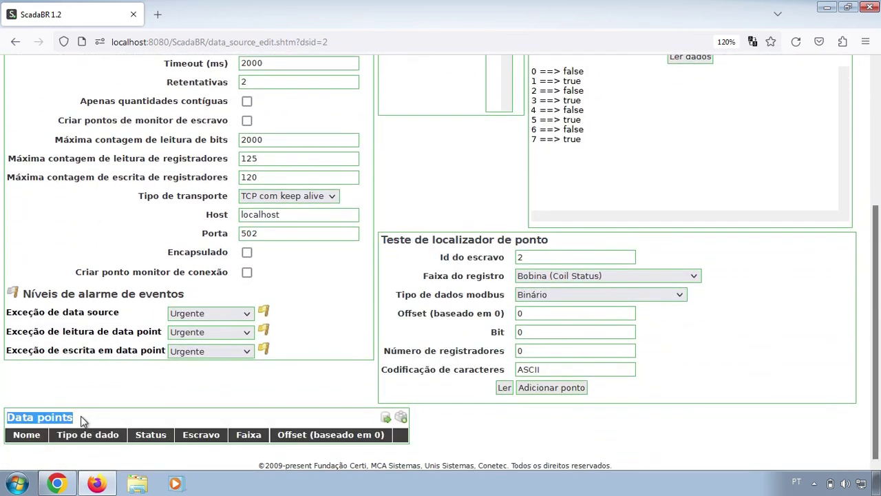
pyautogui.click(78, 417)
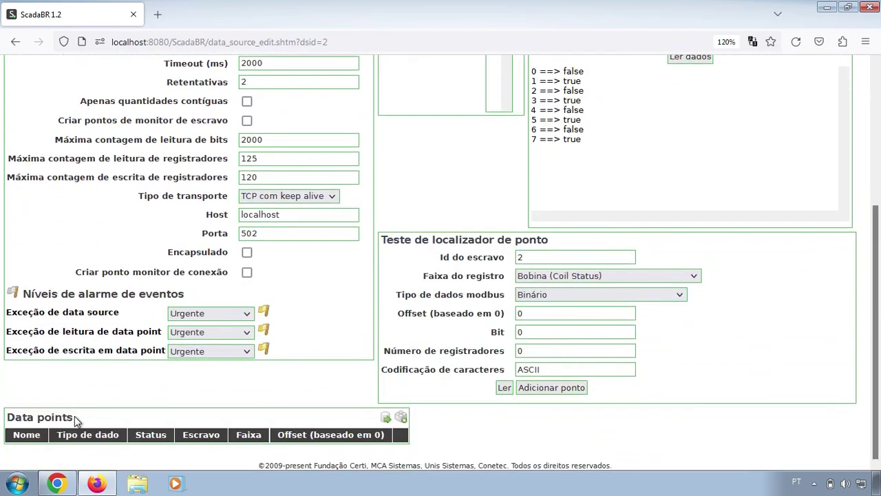
pyautogui.click(63, 483)
# Open a blank data point form from the Data points section in ScadaBR and review its fields
pyautogui.click(400, 418)
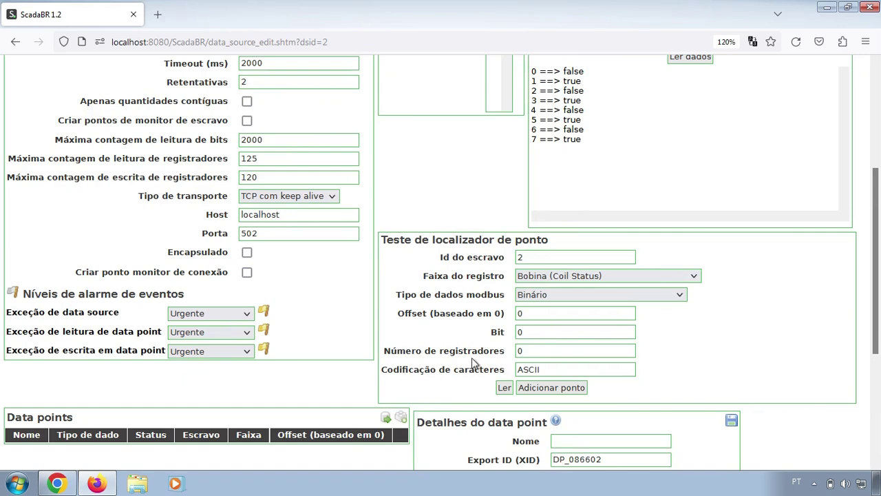
pyautogui.scroll(-3, 584, 350)
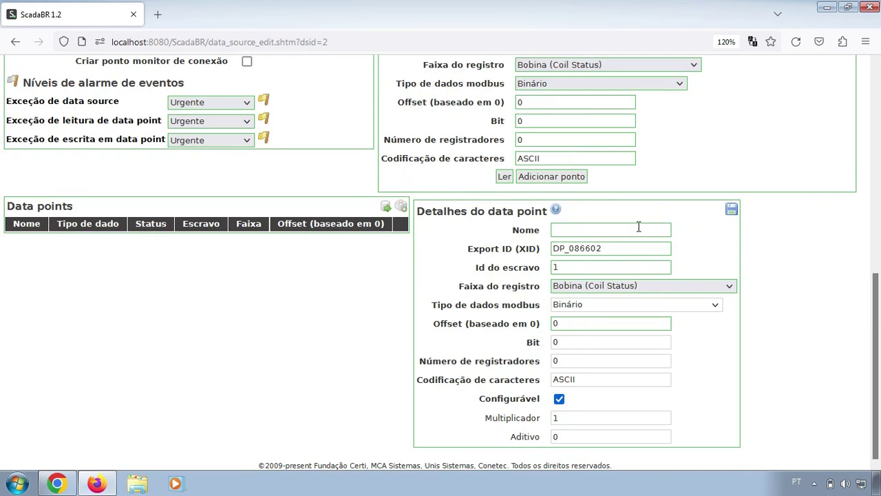
pyautogui.scroll(1, 647, 237)
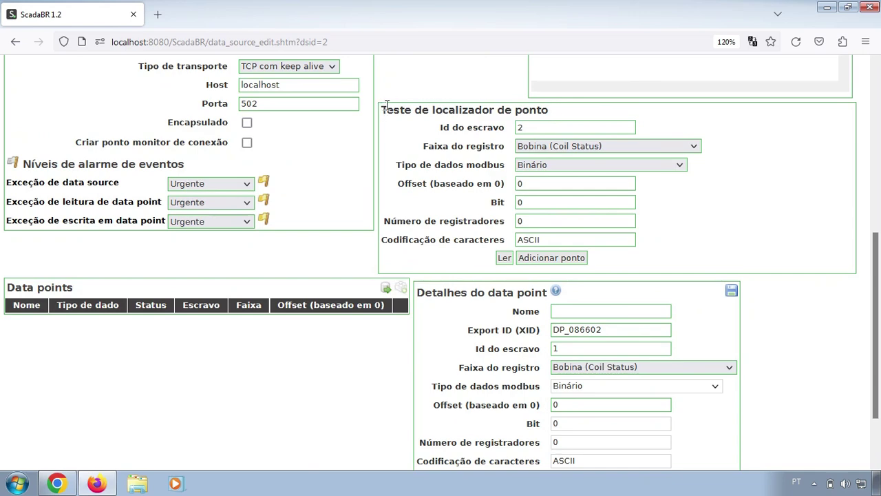
# Add a point from the Teste de localizador de ponto section and compare its settings with Detalhes do data point
pyautogui.moveTo(386, 104); pyautogui.dragTo(558, 110)
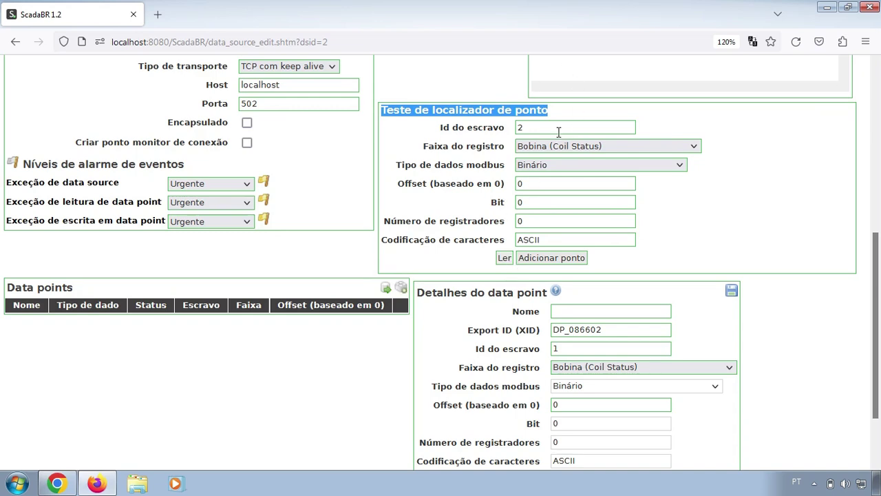
pyautogui.click(553, 259)
pyautogui.scroll(-2, 647, 186)
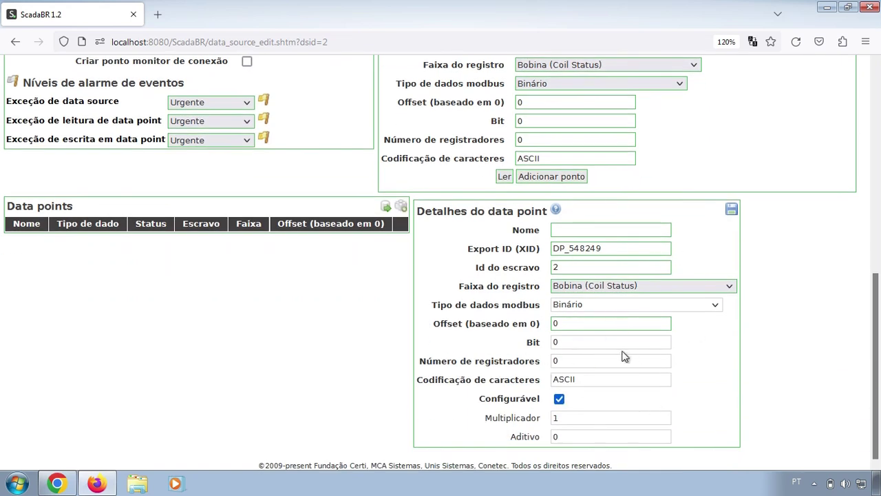
pyautogui.scroll(2, 566, 186)
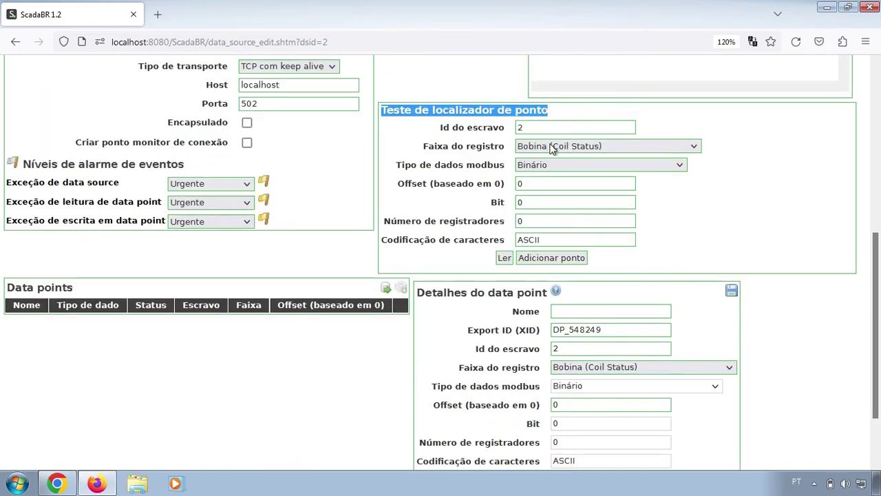
pyautogui.scroll(-2, 618, 331)
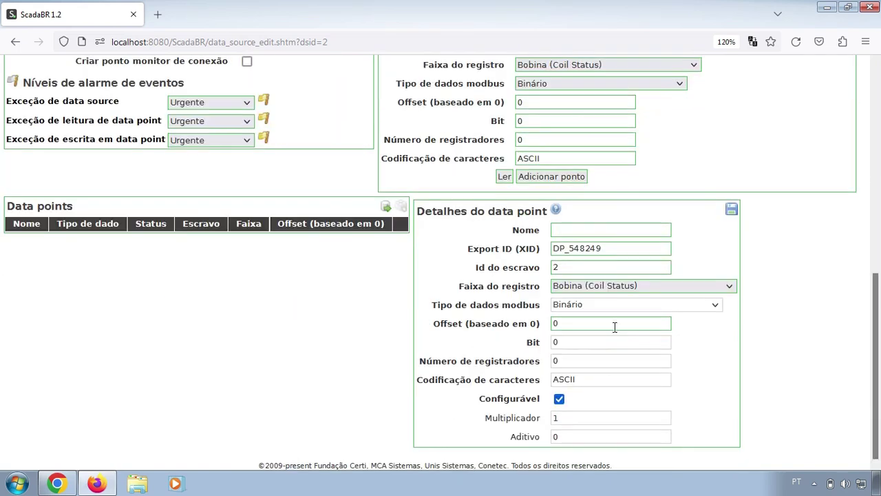
pyautogui.scroll(4, 593, 285)
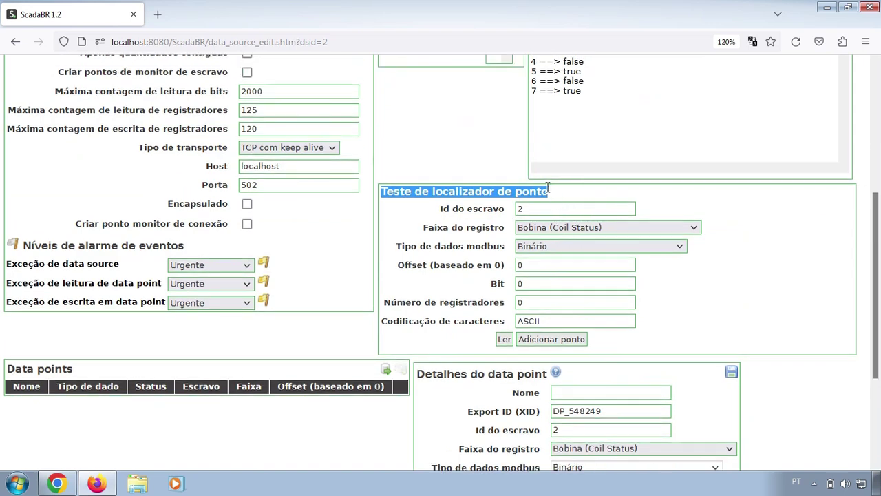
# Check the address and value of coil Q0 on the simulator page in Chrome and return to ScadaBR
pyautogui.moveTo(556, 197); pyautogui.dragTo(381, 186)
pyautogui.click(57, 483)
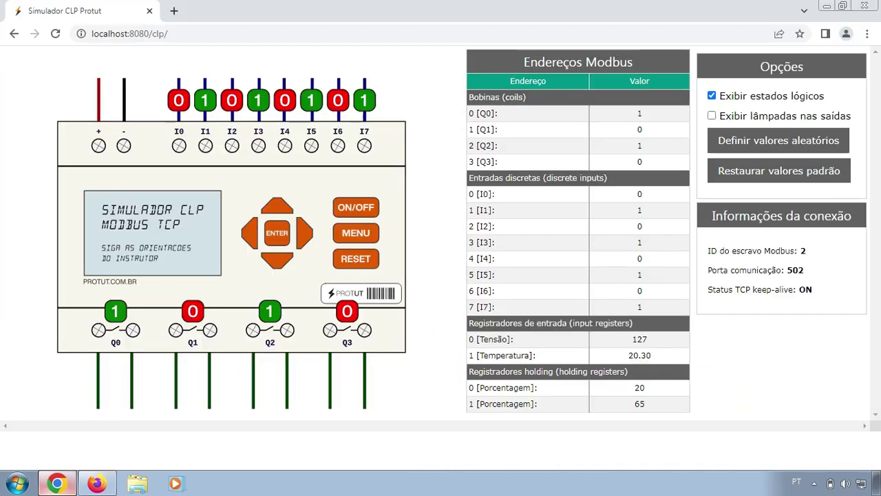
pyautogui.doubleClick(479, 112)
pyautogui.click(644, 114)
pyautogui.click(97, 483)
# Examine the slave ID, register range options and Modbus data types in the Teste de localizador de ponto section
pyautogui.click(553, 208)
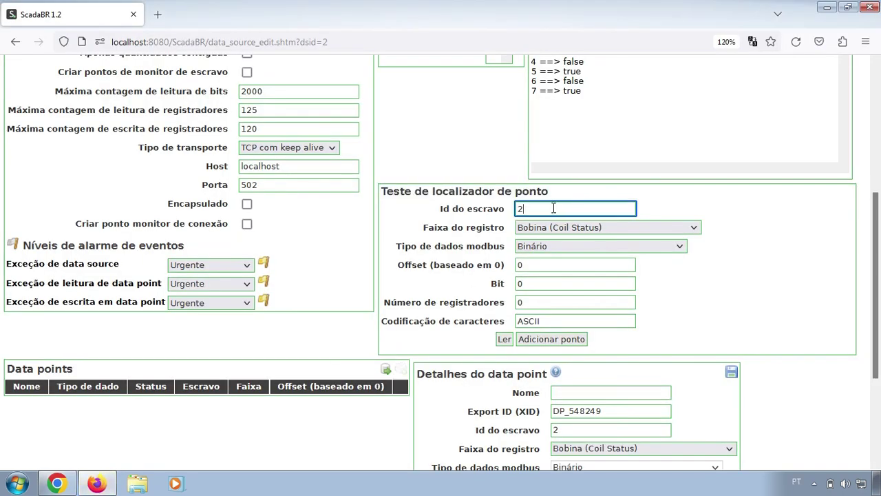
pyautogui.click(611, 227)
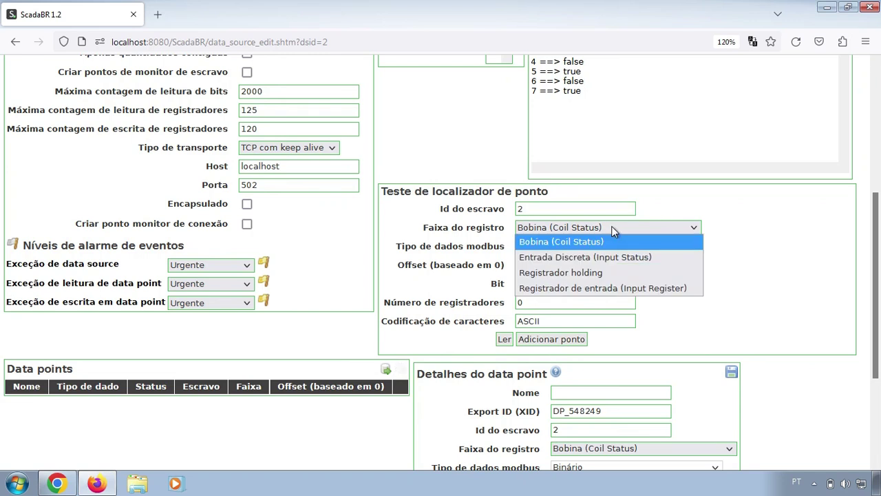
pyautogui.click(612, 227)
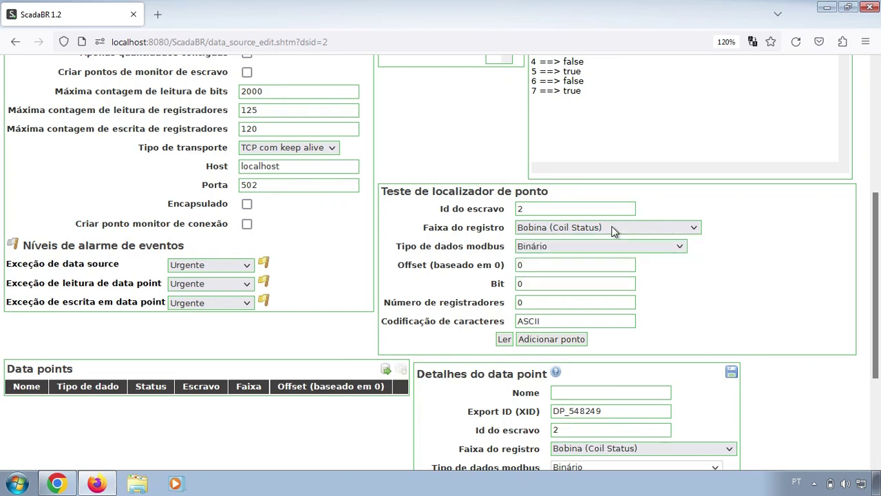
pyautogui.click(577, 246)
pyautogui.click(577, 246)
pyautogui.click(615, 249)
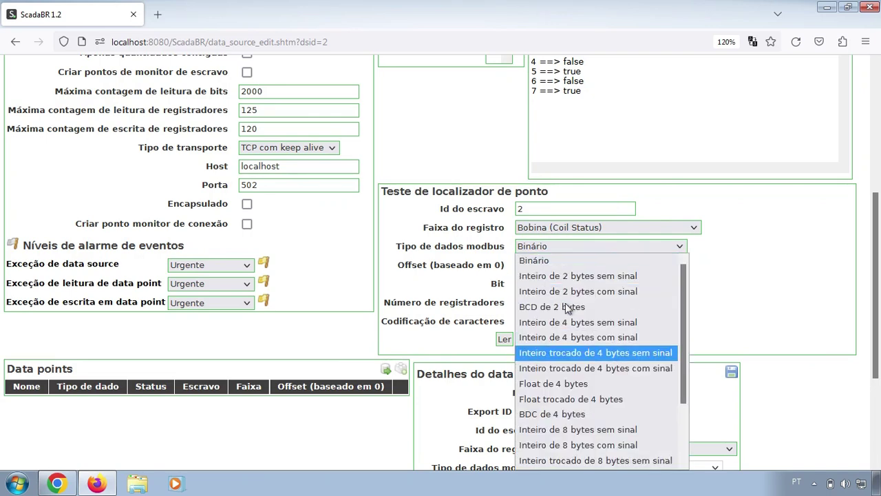
pyautogui.scroll(-2, 582, 385)
pyautogui.scroll(1, 585, 344)
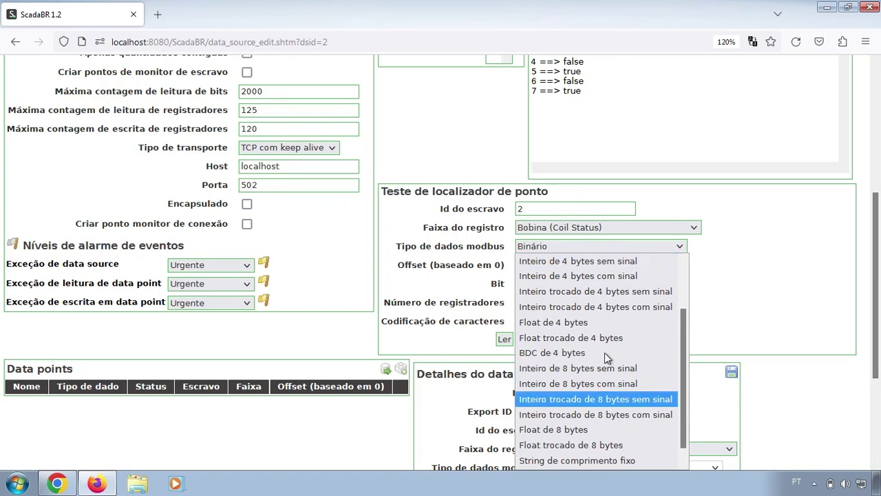
pyautogui.scroll(2, 615, 317)
pyautogui.scroll(-3, 640, 406)
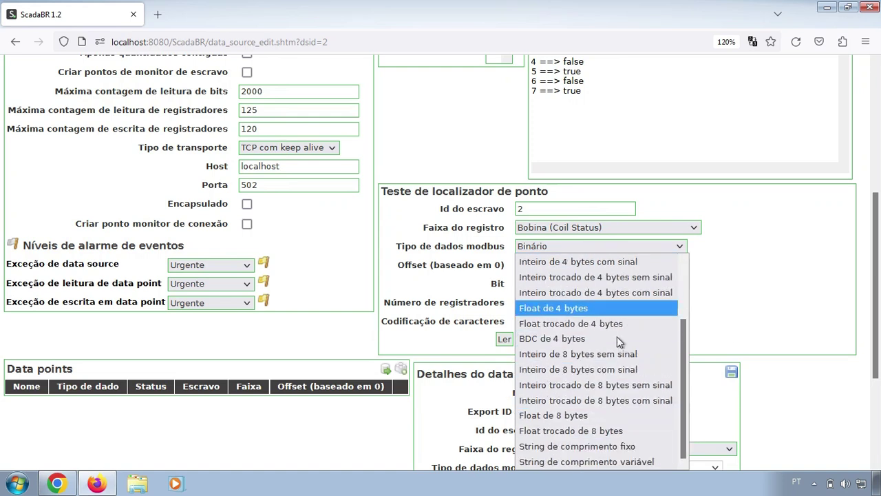
pyautogui.click(750, 286)
# Switch the point locator test's Faixa do registro to Entrada Discreta (Input Status) and back to Bobina (Coil Status)
pyautogui.click(692, 227)
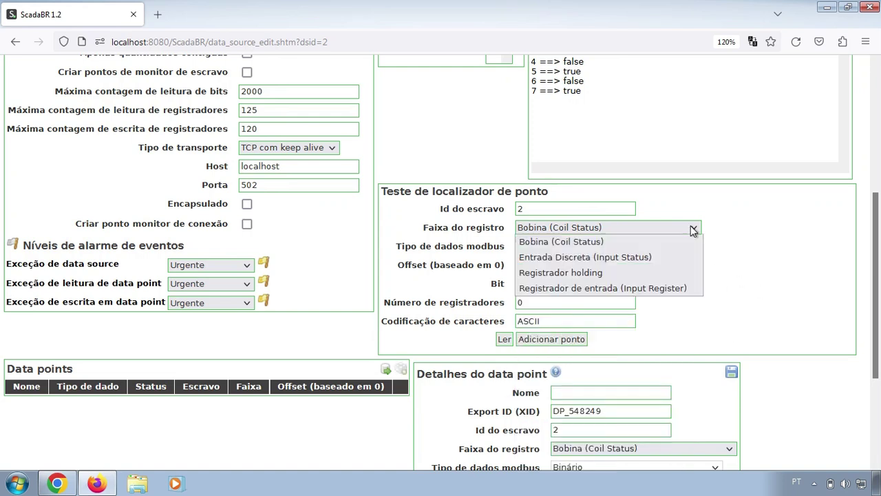
pyautogui.click(653, 256)
pyautogui.click(640, 227)
pyautogui.click(583, 244)
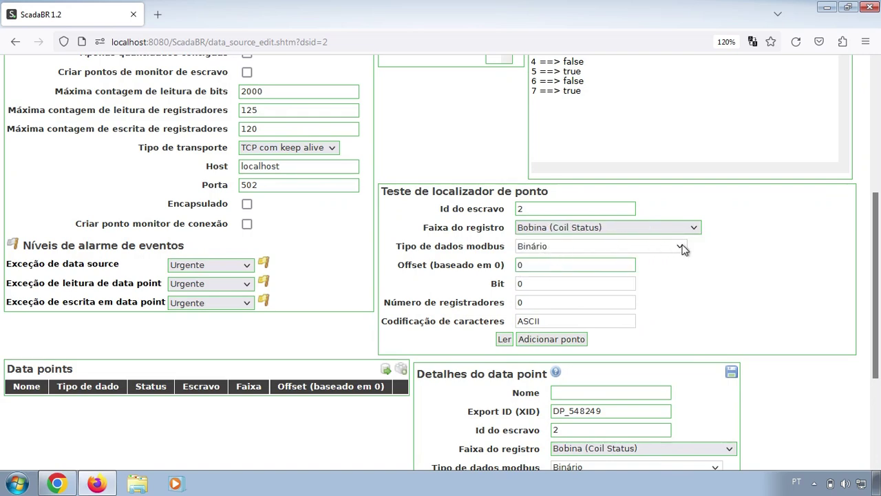
# Review the coil addresses on the simulator page, and read coil offset 0 of slave 2 with the point locator test
pyautogui.click(537, 265)
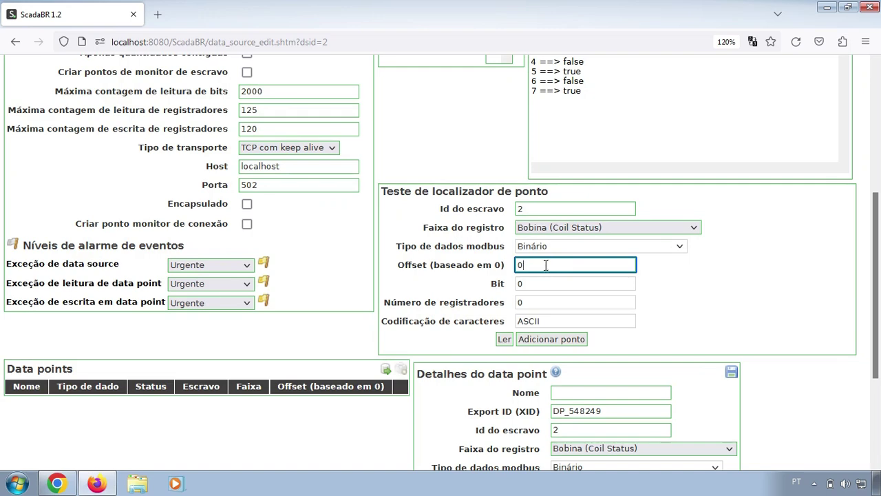
pyautogui.click(59, 485)
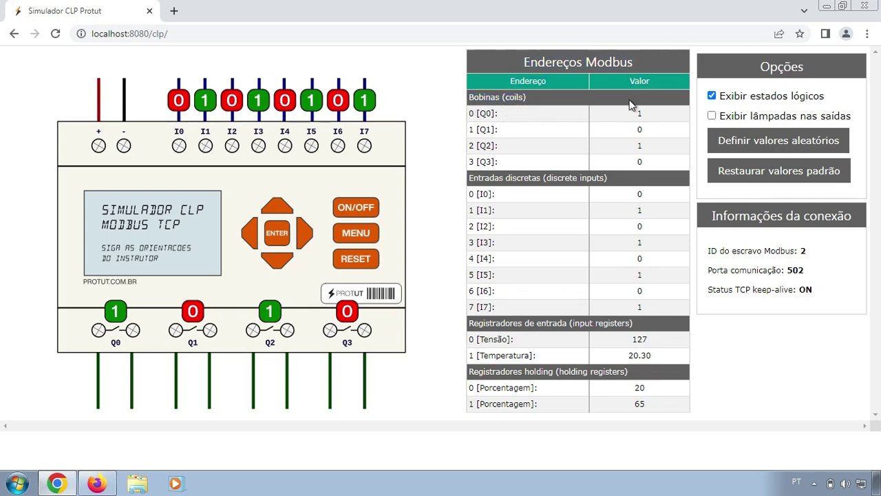
pyautogui.click(97, 484)
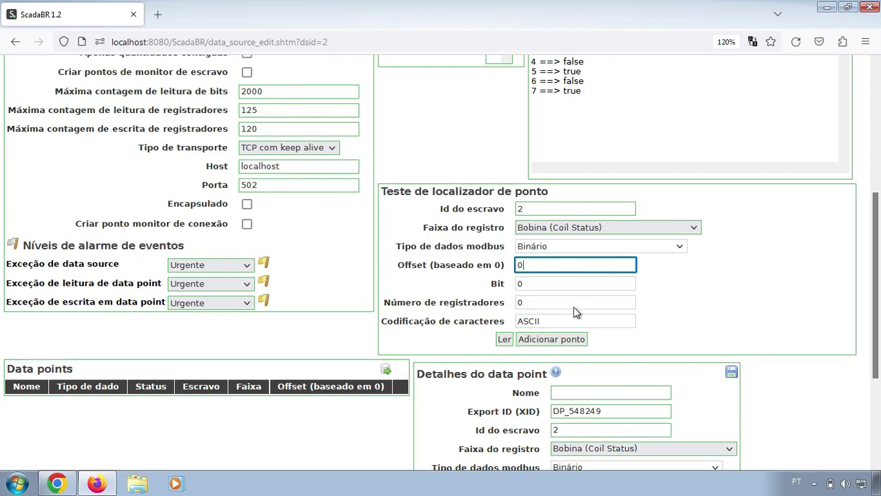
pyautogui.click(504, 338)
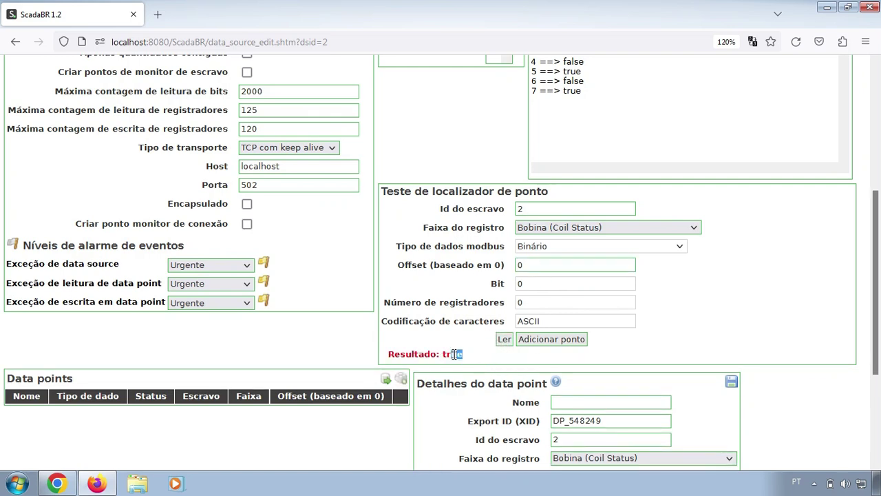
# Compare the locator test result with the value of coil Q0 in Chrome and return to the data point details in ScadaBR
pyautogui.doubleClick(449, 354)
pyautogui.click(58, 483)
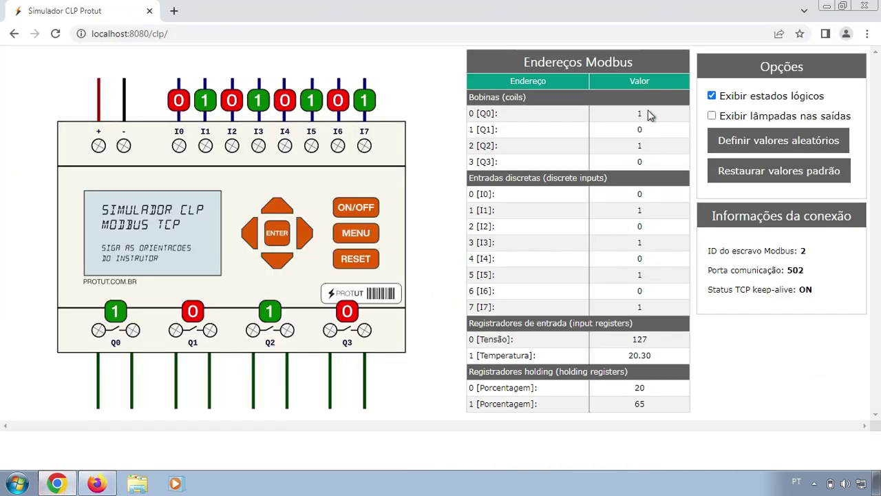
pyautogui.click(100, 482)
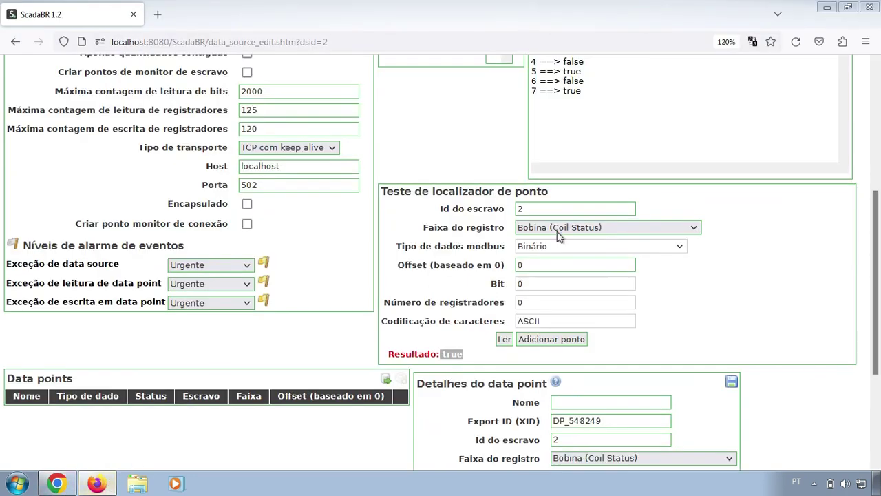
pyautogui.scroll(-3, 626, 246)
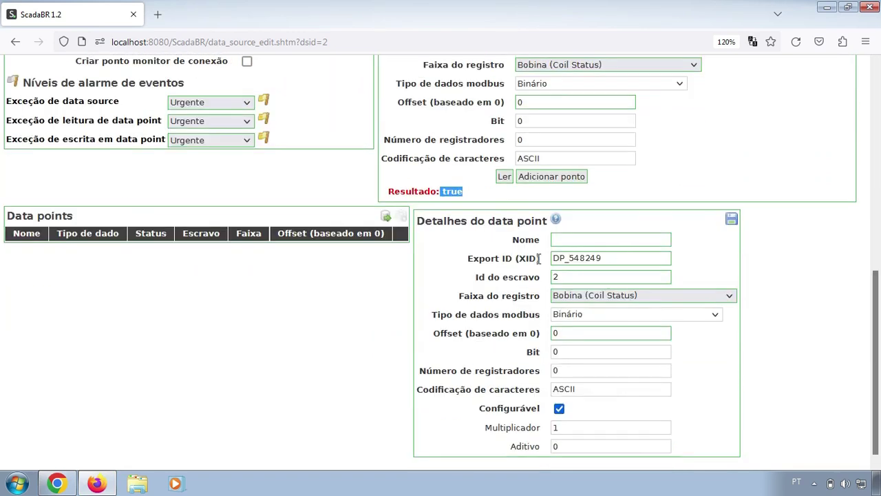
# Add a data point named Saída Q0 for coil offset 0 of slave 2 and save it
pyautogui.click(549, 177)
pyautogui.click(592, 239)
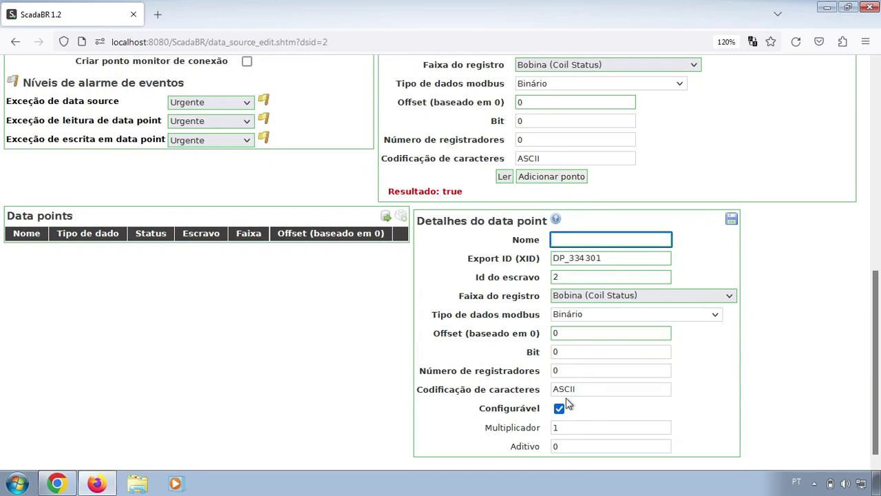
pyautogui.scroll(-1, 652, 308)
pyautogui.click(590, 268)
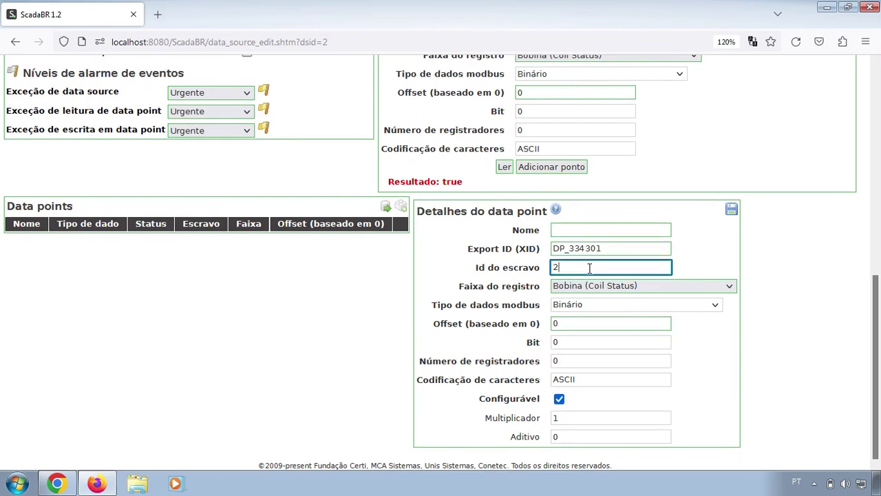
pyautogui.click(584, 323)
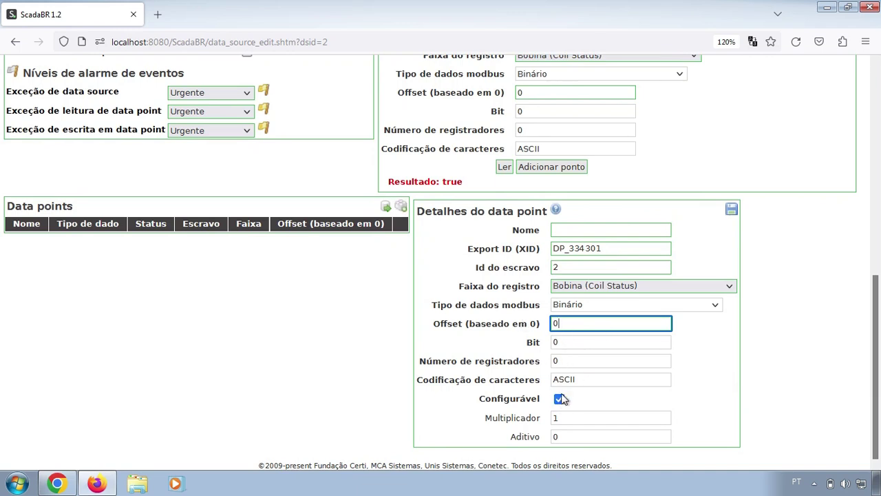
pyautogui.click(586, 234)
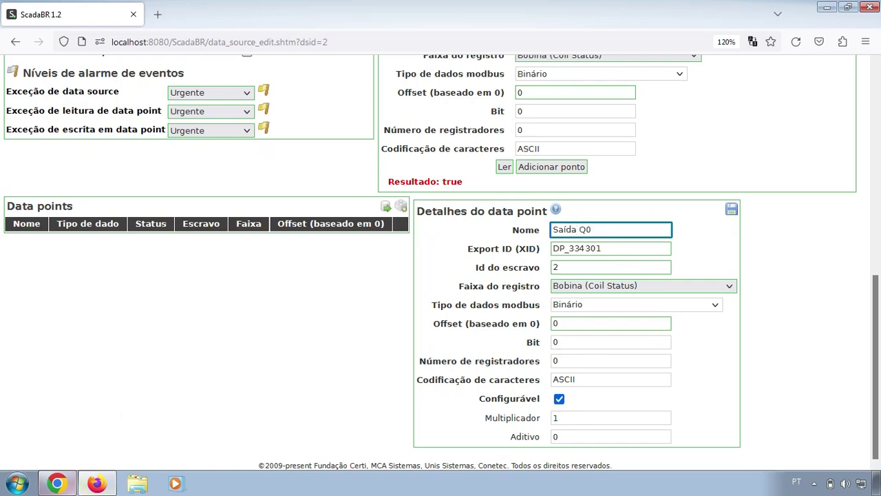
pyautogui.click(58, 483)
pyautogui.click(96, 483)
pyautogui.click(731, 211)
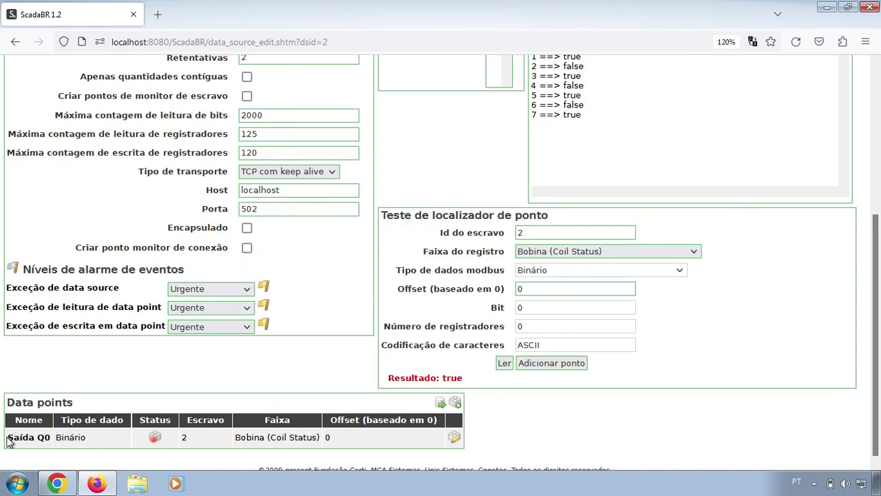
pyautogui.moveTo(8, 440); pyautogui.dragTo(454, 438)
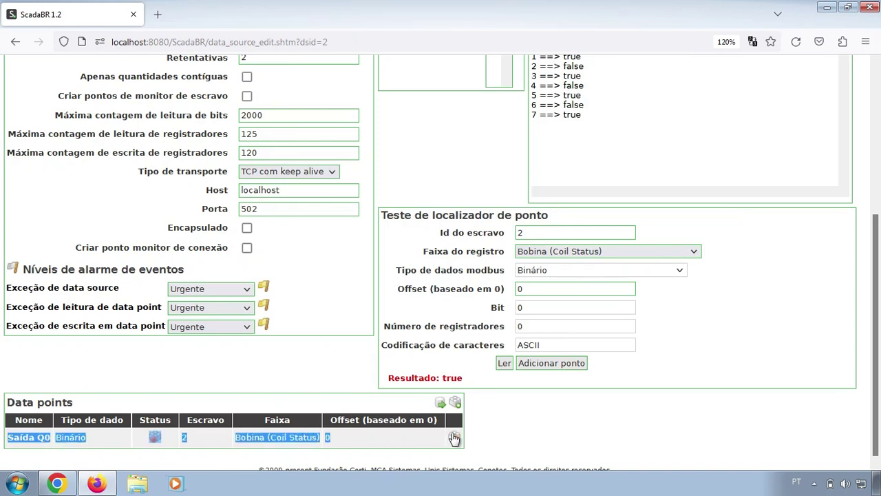
pyautogui.click(539, 393)
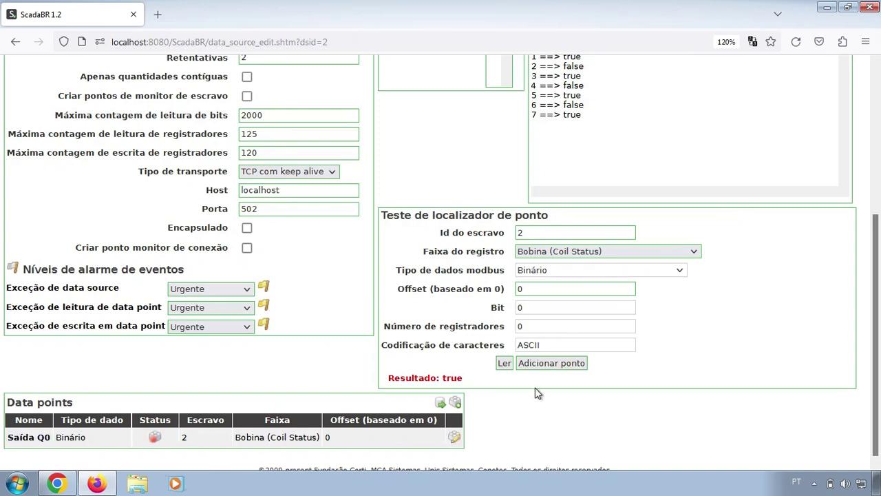
# Read coil offset 1 of slave 2 with the point locator test and compare the result with Q1 on the simulator page in Chrome
pyautogui.click(557, 288)
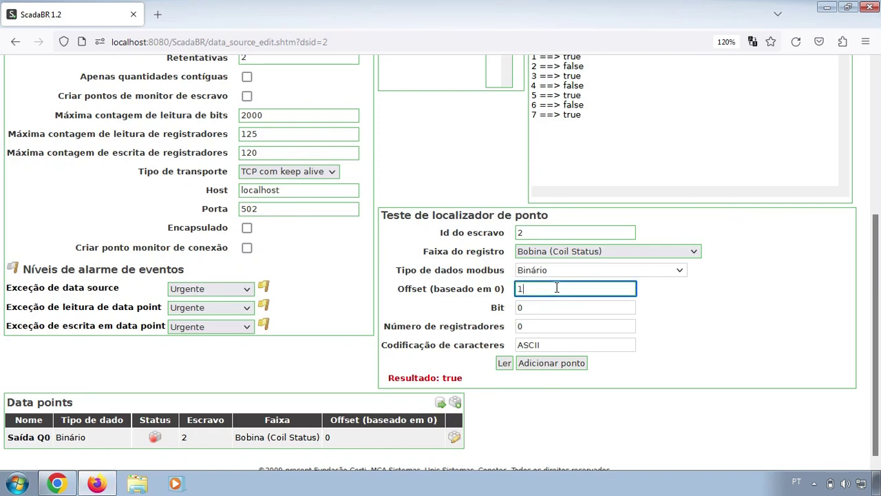
pyautogui.write('1')
pyautogui.click(506, 362)
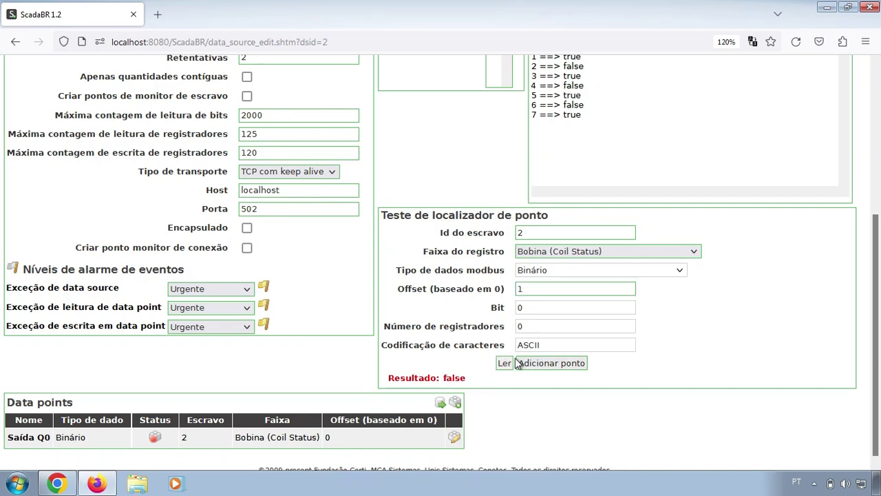
pyautogui.click(57, 483)
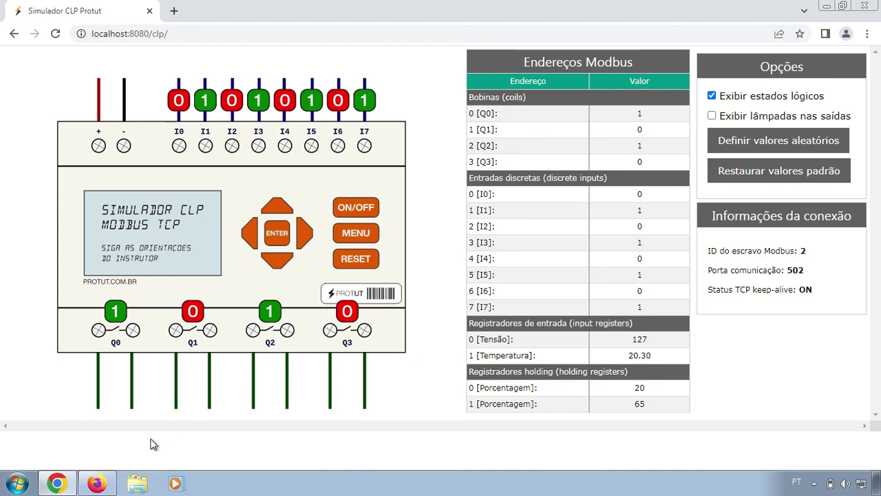
pyautogui.click(97, 483)
# Add the tested coil at offset 1 as a data point named Saída Q1 and save it
pyautogui.click(549, 362)
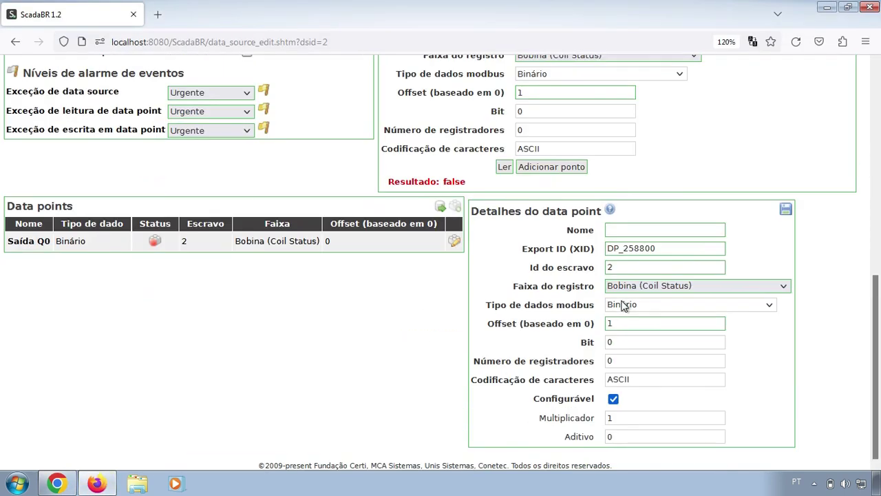
pyautogui.click(650, 232)
pyautogui.write('Saída Q1')
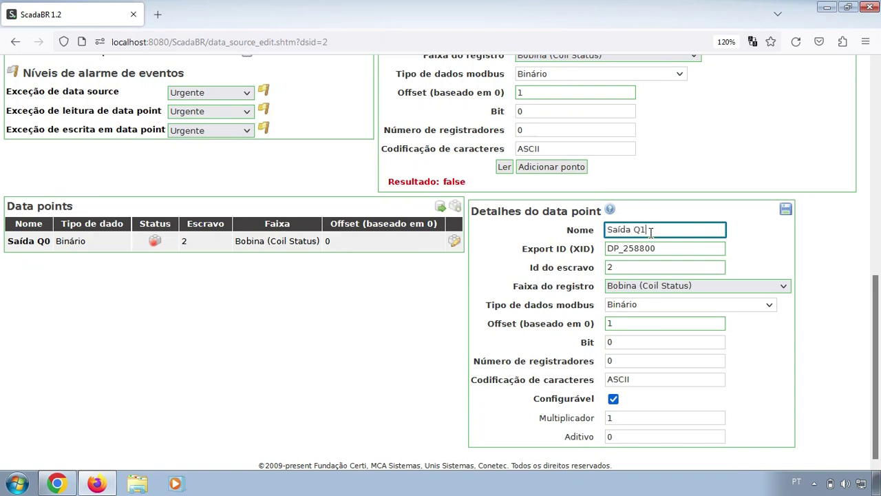
pyautogui.click(787, 209)
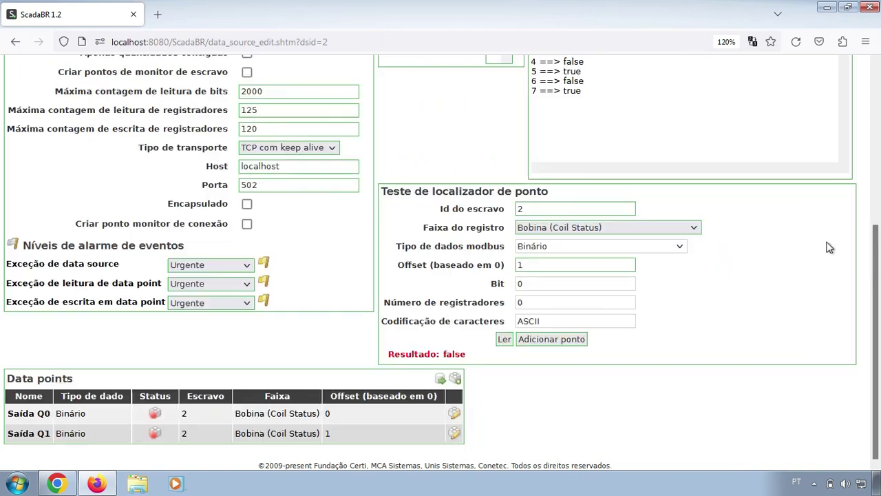
# Read coil offset 2 with the point locator test and save it as a data point named Saída Q2
pyautogui.click(561, 267)
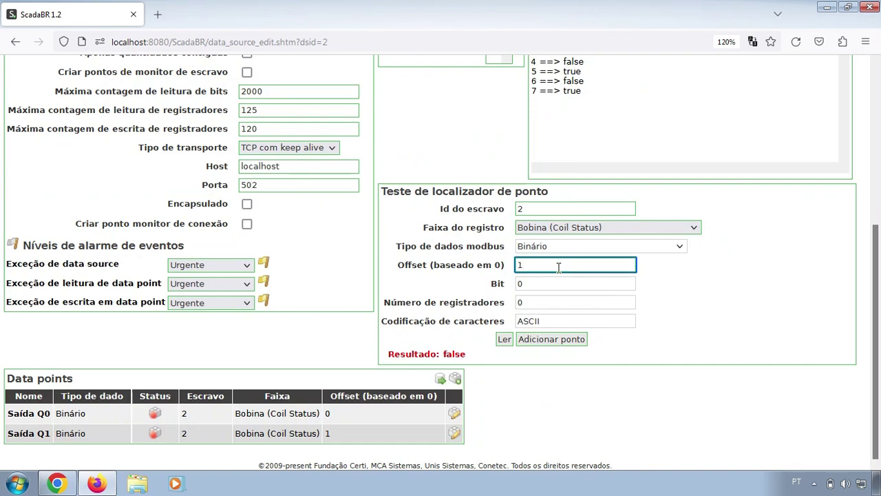
pyautogui.click(503, 338)
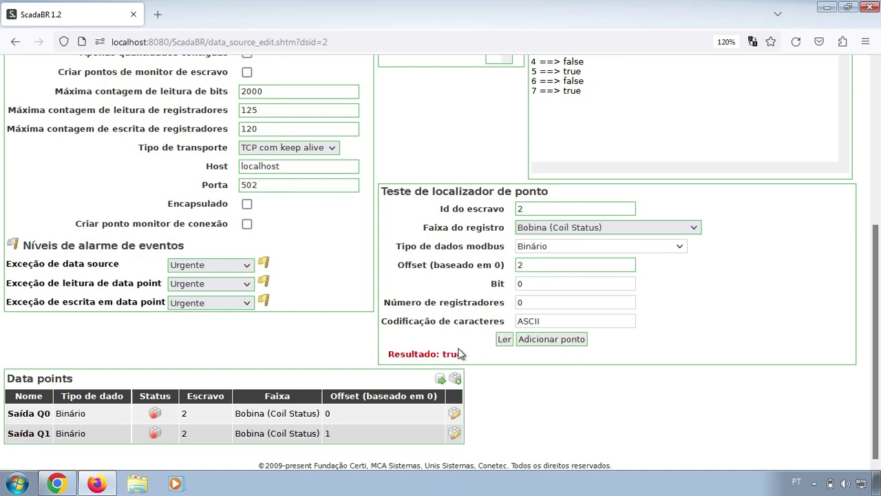
pyautogui.click(539, 340)
pyautogui.scroll(-2, 619, 322)
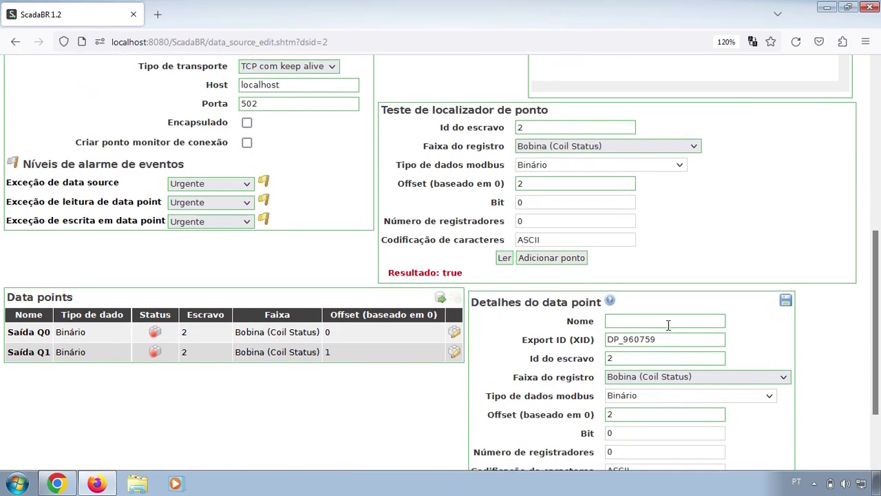
pyautogui.click(668, 321)
pyautogui.write('Saída Q2')
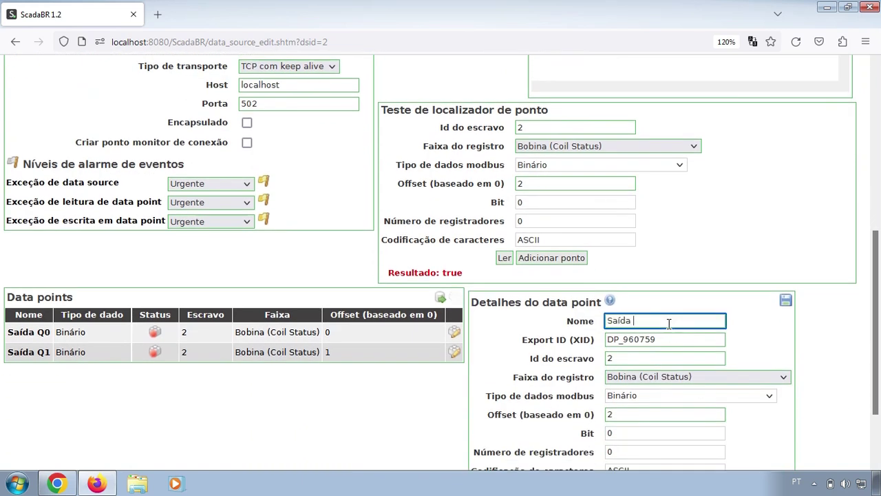
pyautogui.click(785, 300)
# Read coil offset 3 with the point locator test and save it as a data point named Saída Q3
pyautogui.click(543, 246)
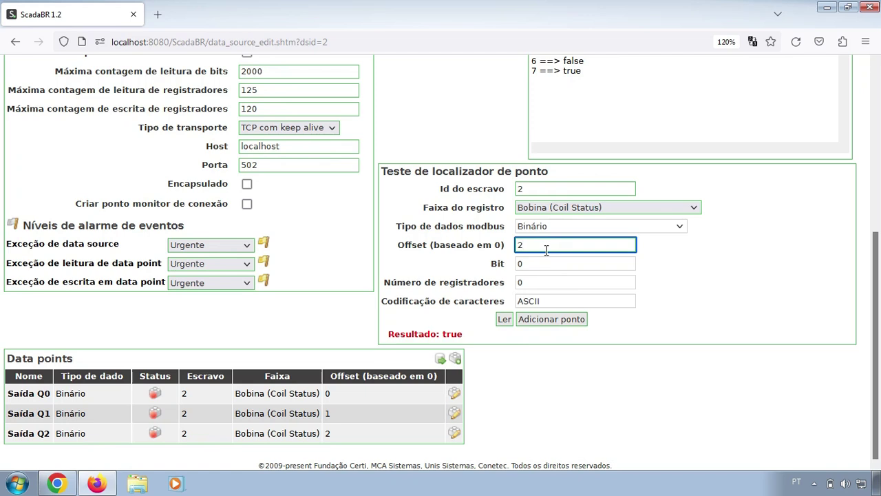
pyautogui.write('3')
pyautogui.click(504, 319)
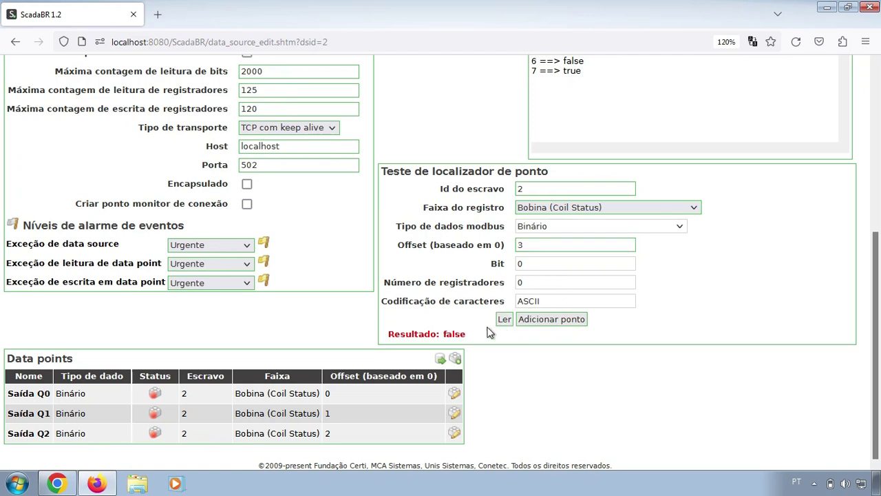
pyautogui.click(568, 322)
pyautogui.click(655, 380)
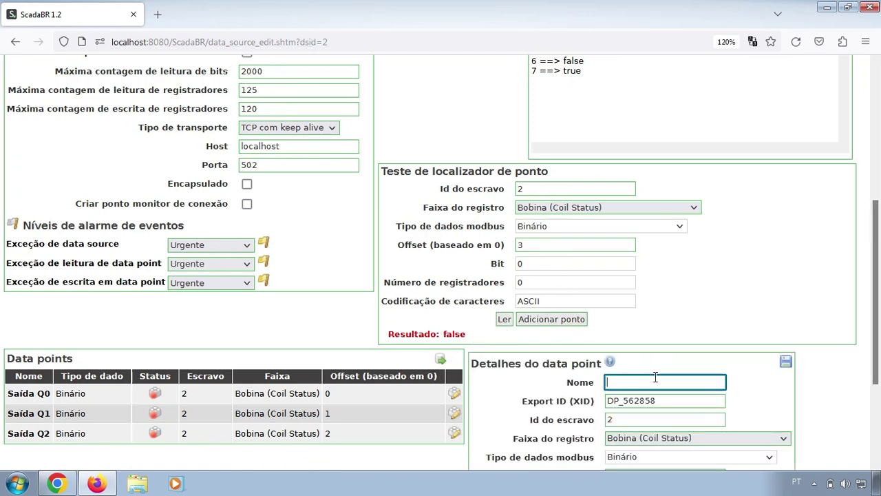
pyautogui.write('Saída Q3')
pyautogui.click(786, 361)
pyautogui.scroll(-1, 689, 307)
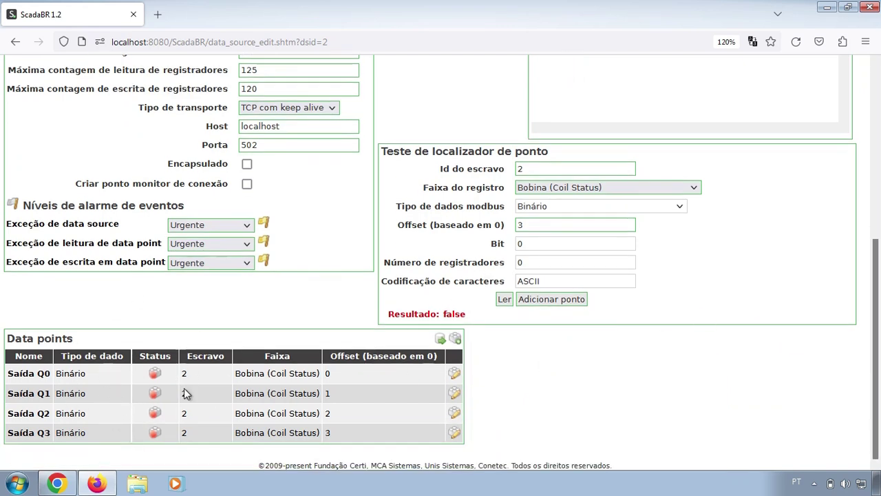
# Review the discrete input addresses on the simulator page, and read Entrada Discreta (Input Status) offset 0 with the point locator test
pyautogui.click(56, 484)
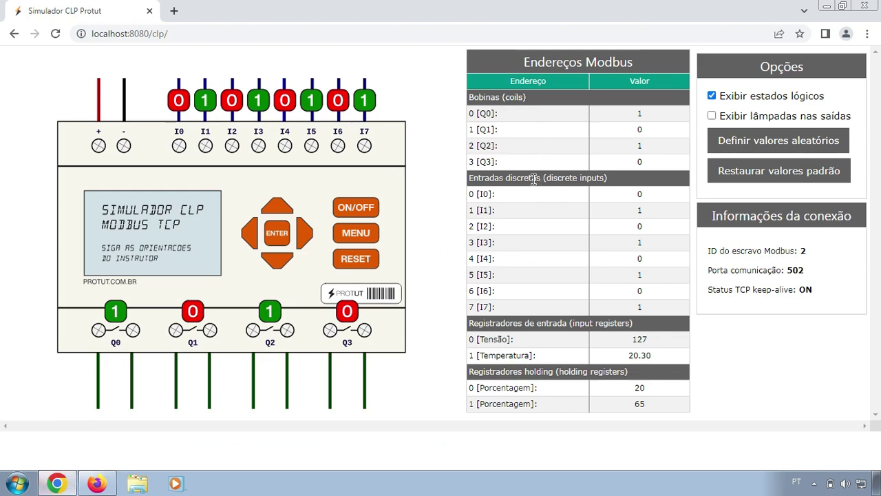
pyautogui.moveTo(534, 179); pyautogui.dragTo(471, 177)
pyautogui.doubleClick(471, 210)
pyautogui.click(97, 482)
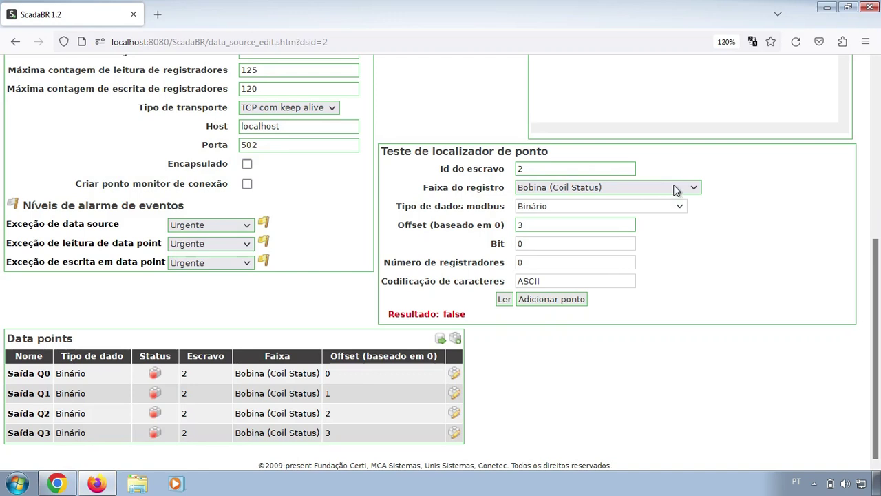
pyautogui.click(673, 187)
pyautogui.click(597, 215)
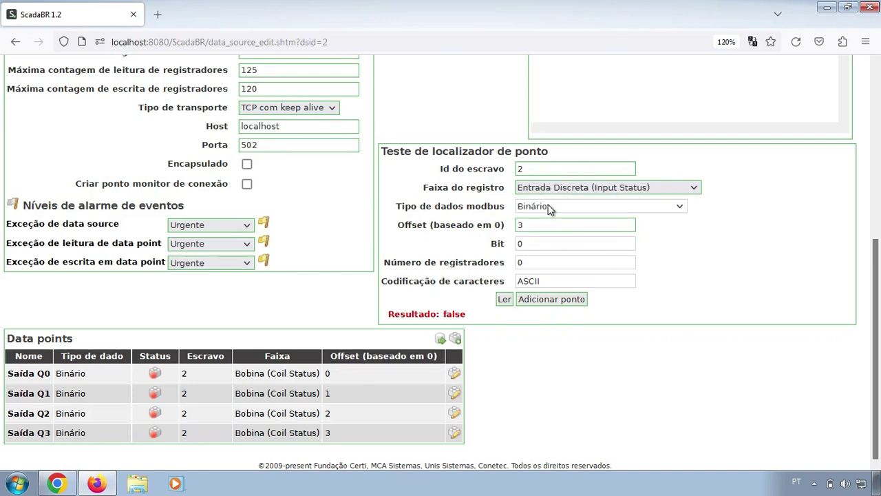
pyautogui.doubleClick(532, 224)
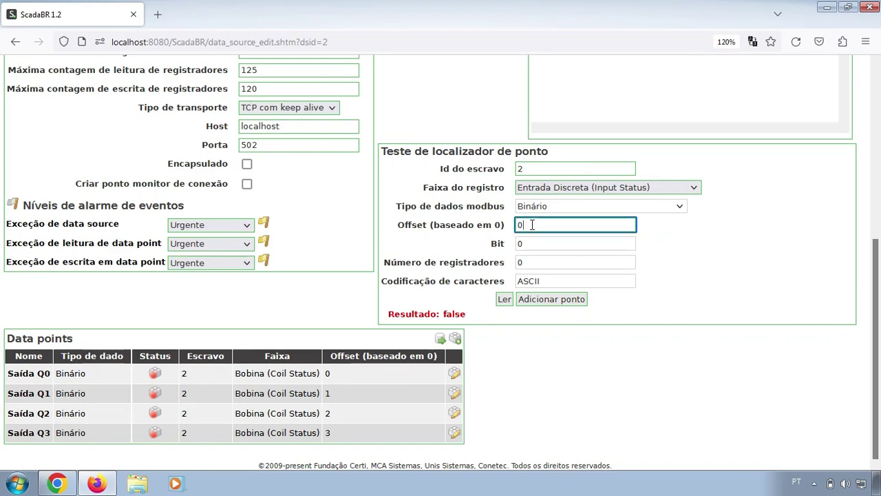
pyautogui.write('0')
pyautogui.click(505, 299)
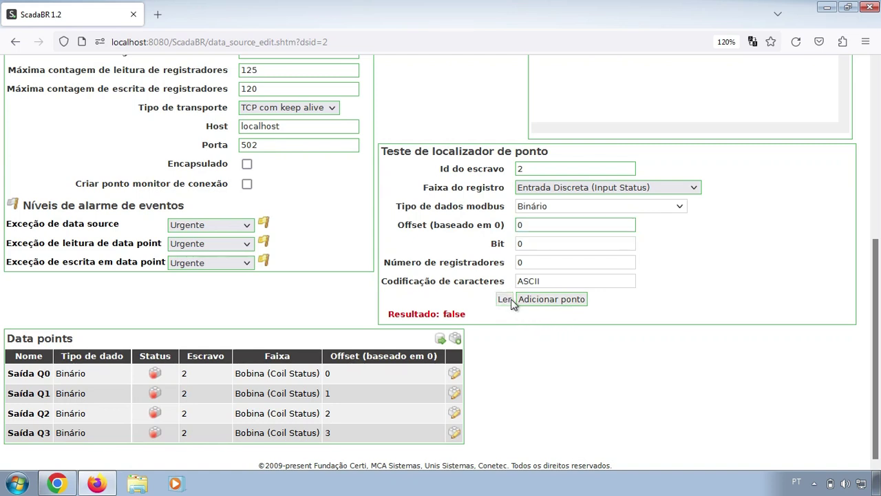
# Compare the locator test result with the value of discrete input I0 in Chrome and return to ScadaBR
pyautogui.moveTo(468, 313); pyautogui.dragTo(384, 314)
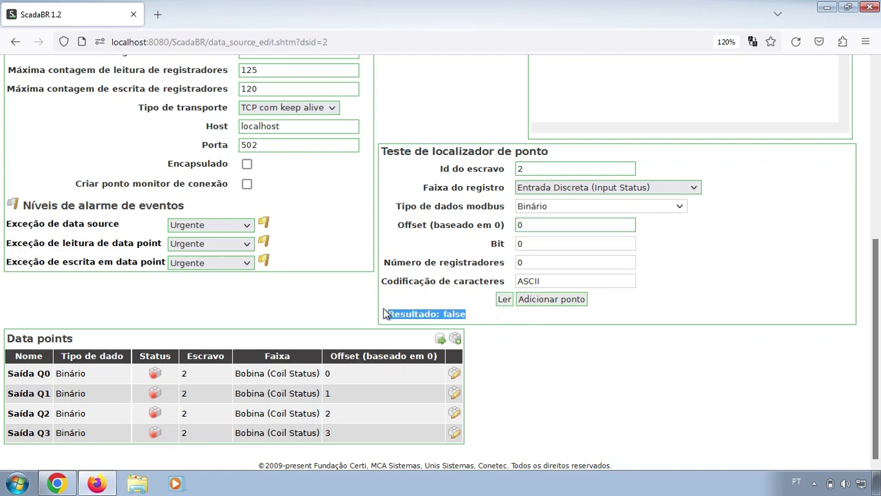
pyautogui.click(57, 483)
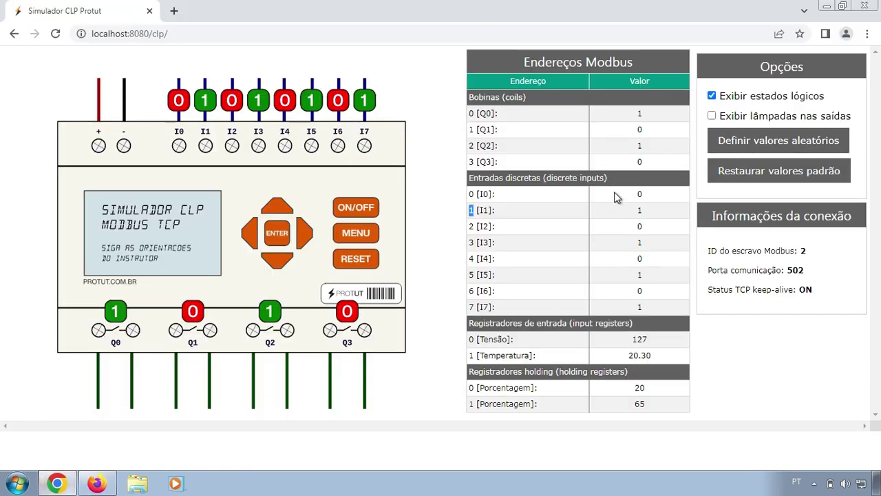
pyautogui.click(646, 194)
pyautogui.click(97, 483)
# Add the discrete input at offset 0 as a data point named Entrada I0, checking the input label in the simulator, and save it
pyautogui.click(564, 300)
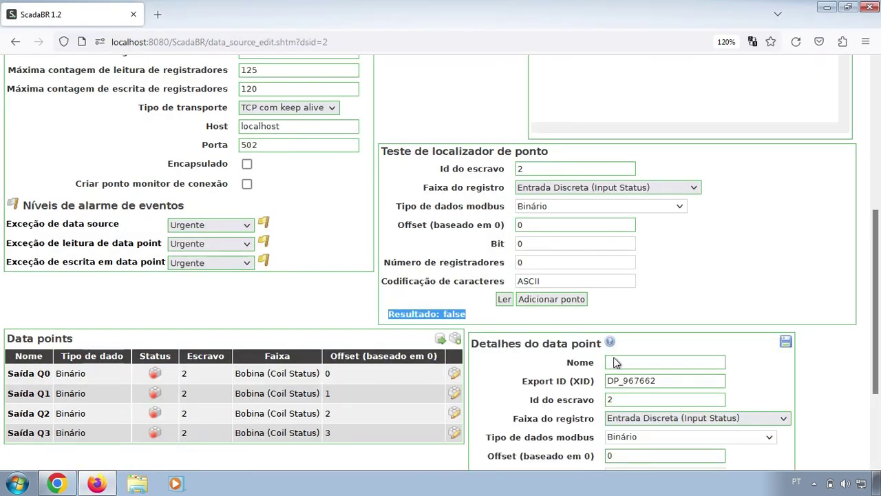
pyautogui.click(616, 362)
pyautogui.write('Entrada')
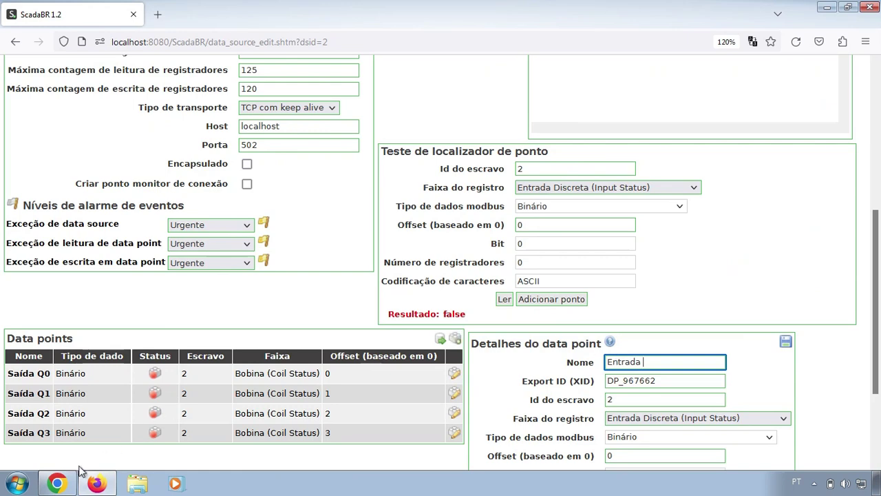
pyautogui.click(56, 483)
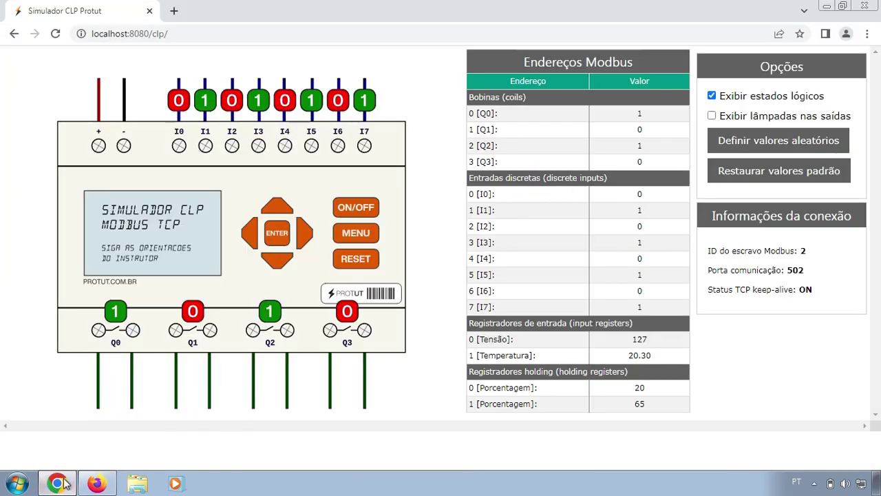
pyautogui.click(97, 484)
pyautogui.write('I')
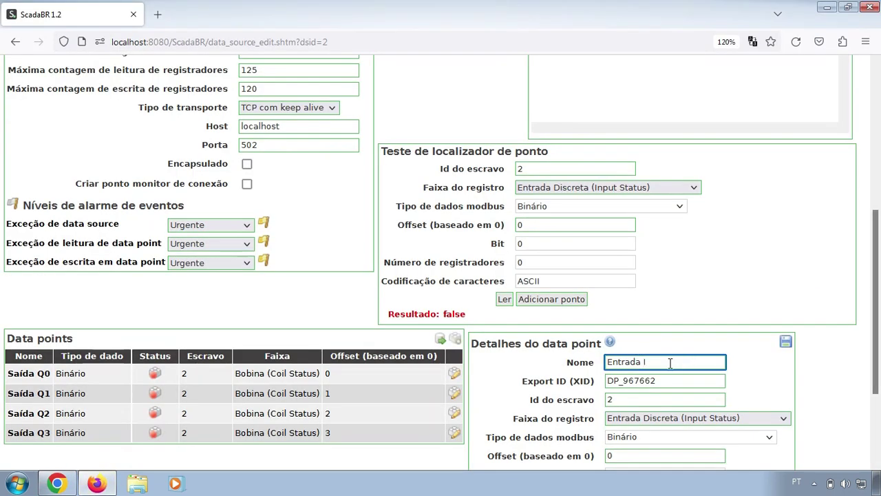
pyautogui.write('0')
pyautogui.click(786, 342)
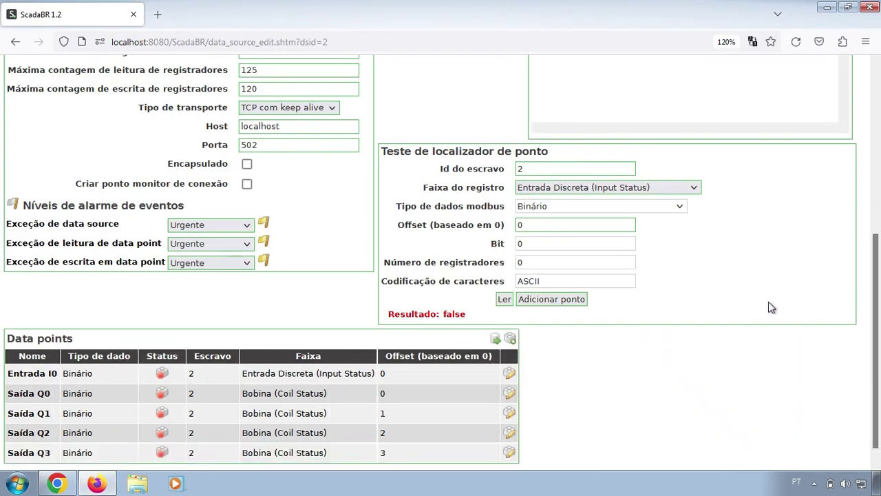
# Read discrete input offset 1 of slave 2 with the point locator test and check its result
pyautogui.click(558, 205)
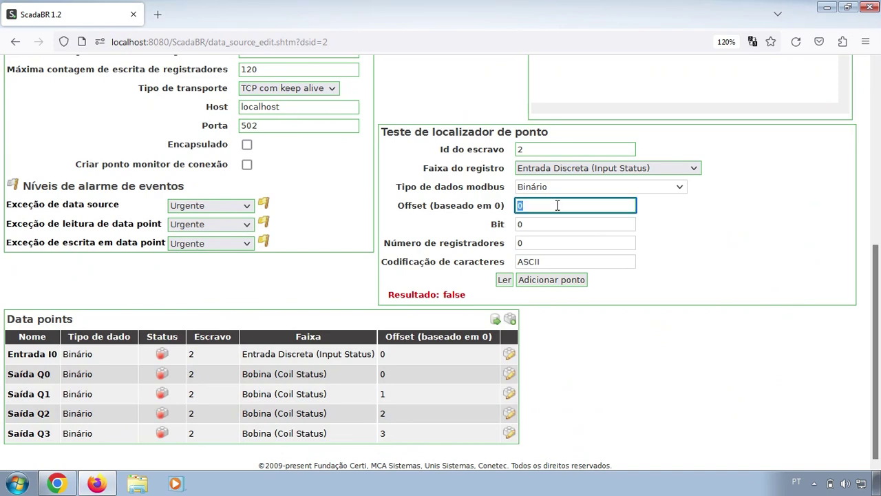
pyautogui.write('1')
pyautogui.click(504, 279)
pyautogui.doubleClick(449, 295)
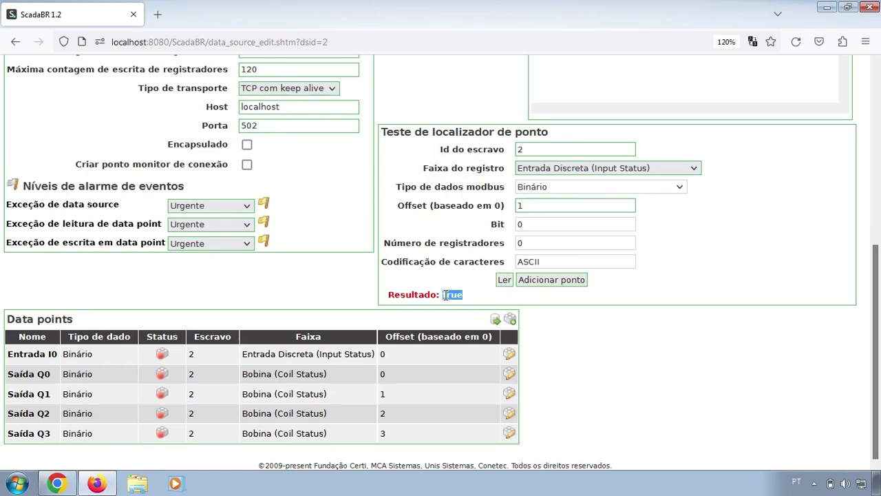
# Compare the test result with discrete input I1 in the Chrome simulator, add it as a data point named Entrada I1 and save it
pyautogui.click(68, 484)
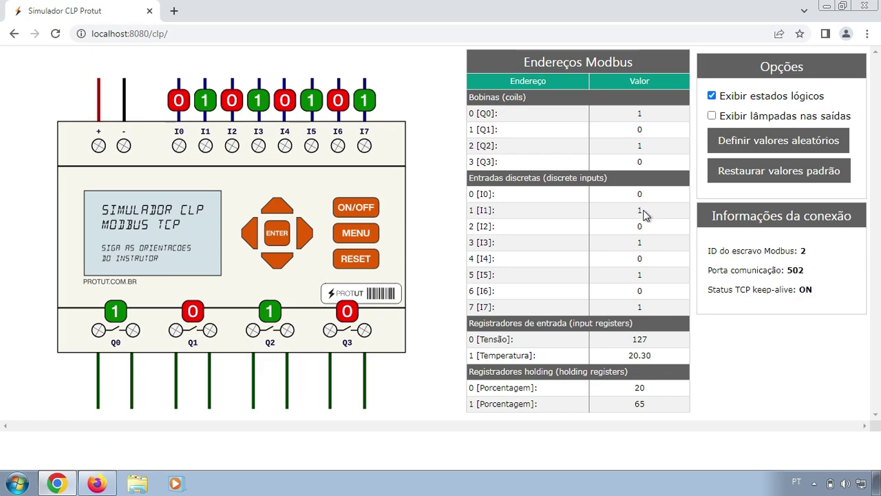
pyautogui.hotkey('alt', 'Tab')
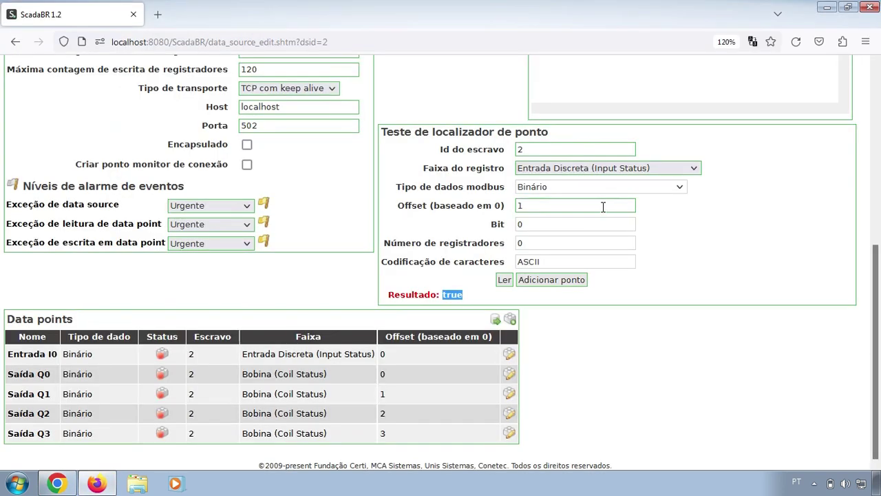
pyautogui.click(544, 280)
pyautogui.click(680, 344)
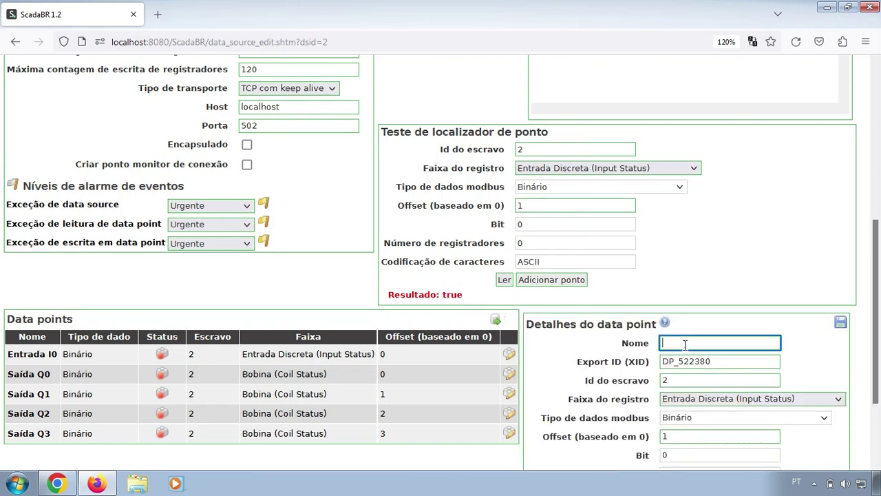
pyautogui.write('Entrada I1')
pyautogui.click(840, 322)
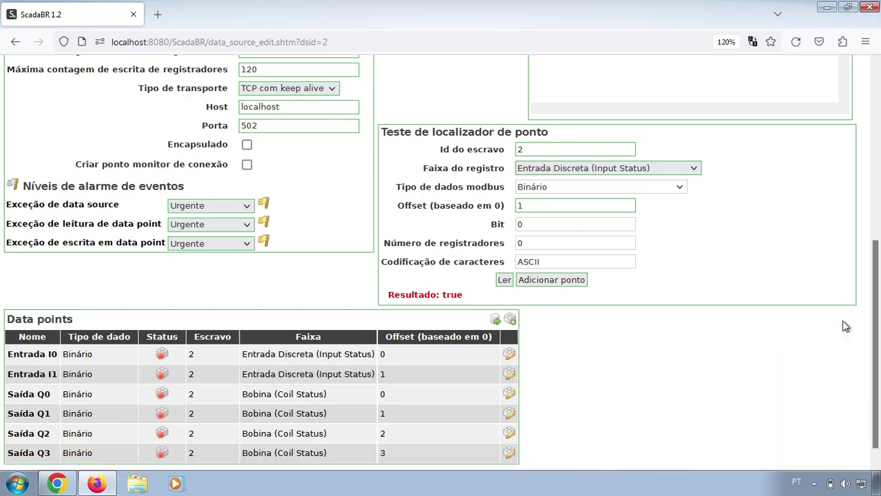
# Review the Entrada I0 to Entrada I7 rows in the data points list and close Firefox's Biblioteca downloads window
pyautogui.scroll(-1, 787, 342)
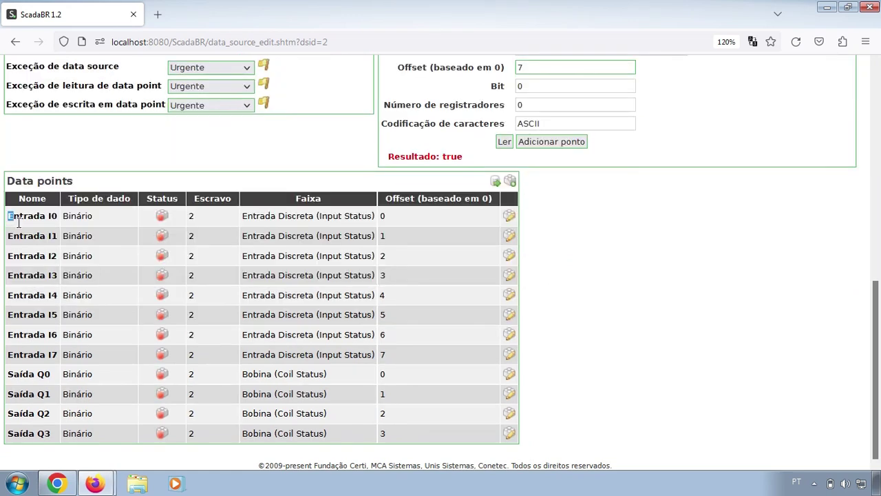
pyautogui.moveTo(8, 215); pyautogui.dragTo(64, 355)
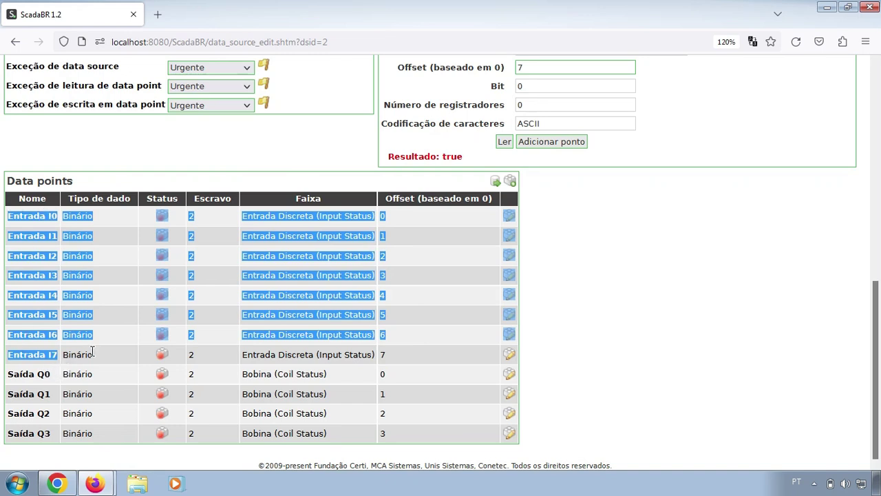
pyautogui.click(116, 354)
pyautogui.click(95, 483)
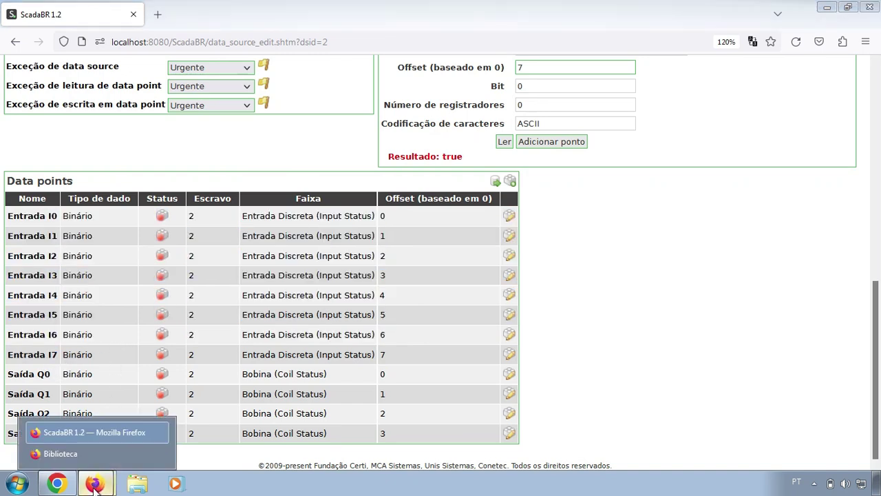
pyautogui.click(84, 457)
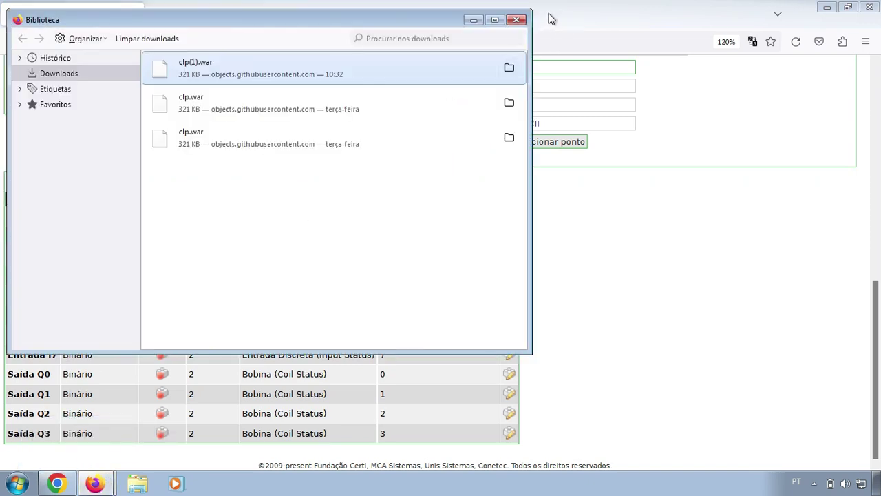
pyautogui.click(514, 21)
# Switch to the simulator in Chrome and examine the addresses and values of the Tensão and Temperatura input registers
pyautogui.click(56, 484)
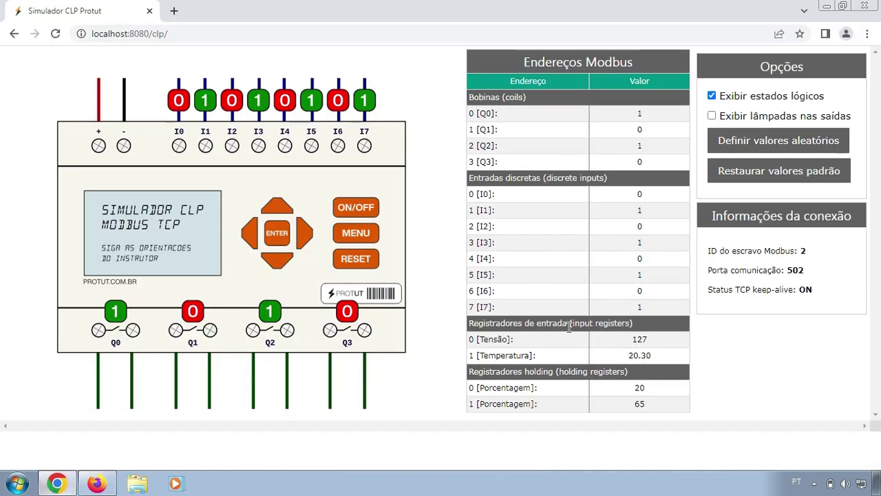
pyautogui.moveTo(567, 324); pyautogui.dragTo(469, 324)
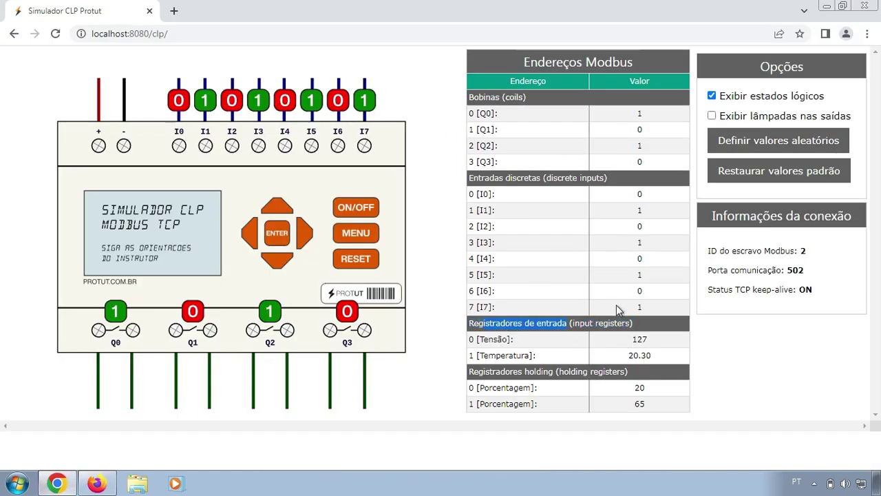
pyautogui.moveTo(623, 323); pyautogui.dragTo(572, 323)
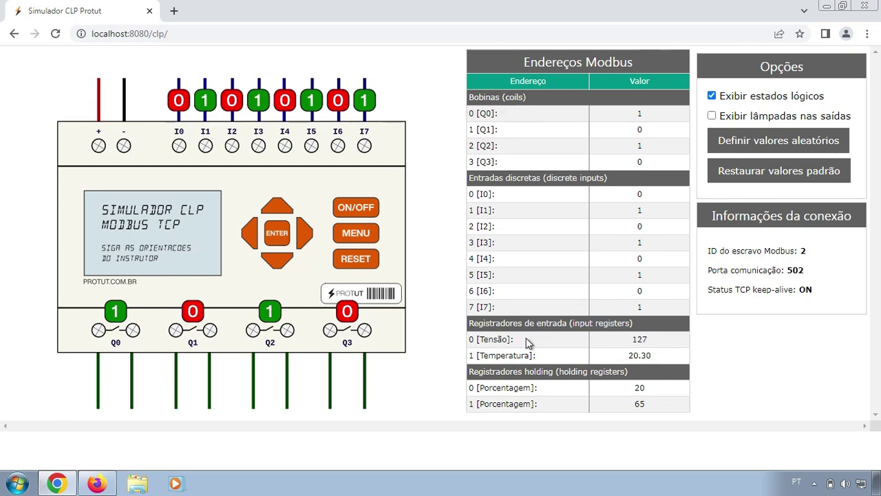
pyautogui.doubleClick(640, 339)
pyautogui.moveTo(478, 356); pyautogui.dragTo(469, 355)
# Return to ScadaBR and read Registrador de entrada (Input Register) offset 0 as Inteiro de 2 bytes sem sinal with the point locator test
pyautogui.click(92, 485)
pyautogui.scroll(2, 740, 172)
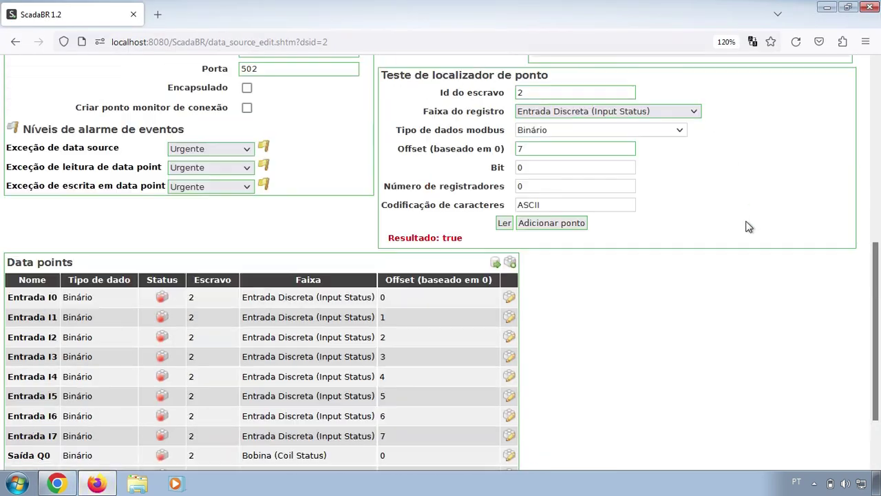
pyautogui.click(638, 114)
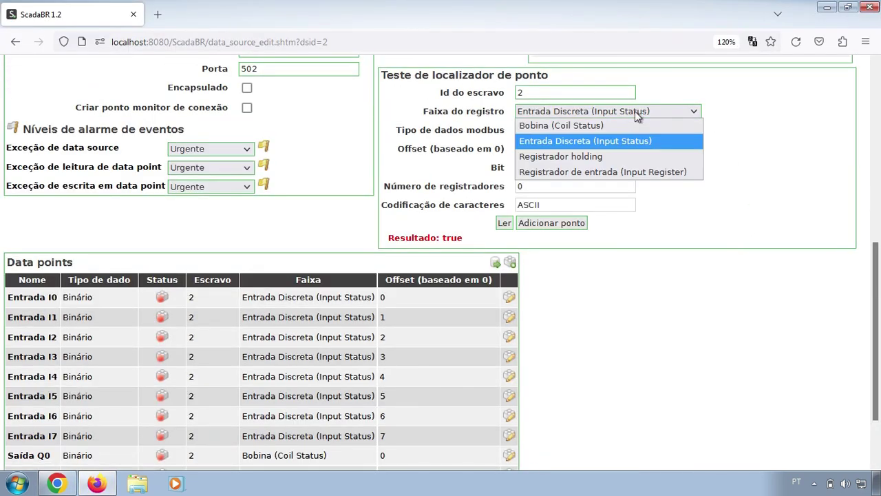
pyautogui.click(605, 171)
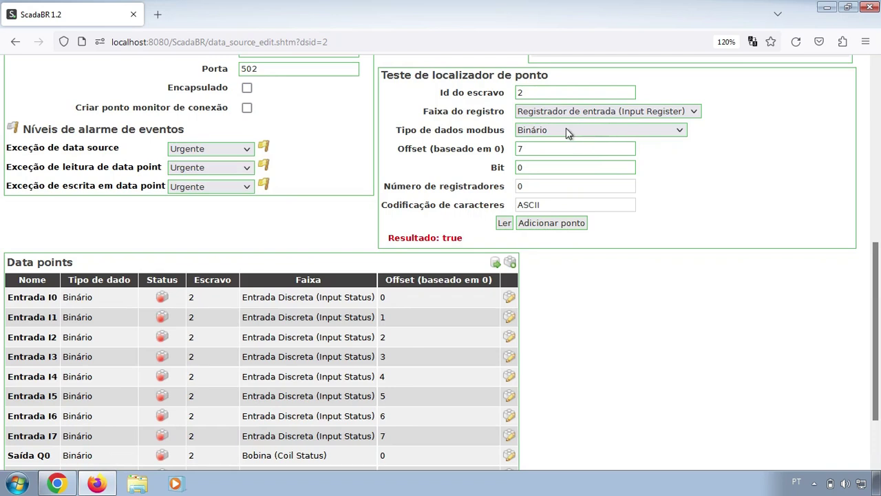
pyautogui.click(543, 133)
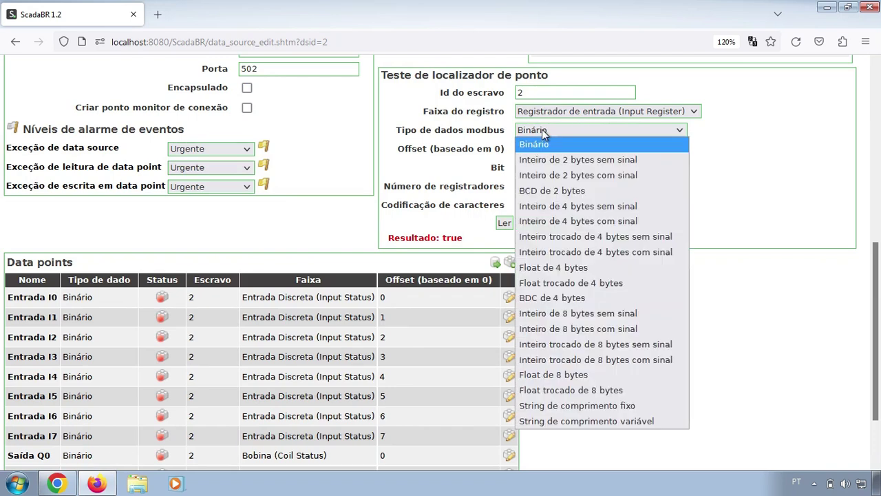
pyautogui.click(646, 159)
pyautogui.doubleClick(591, 149)
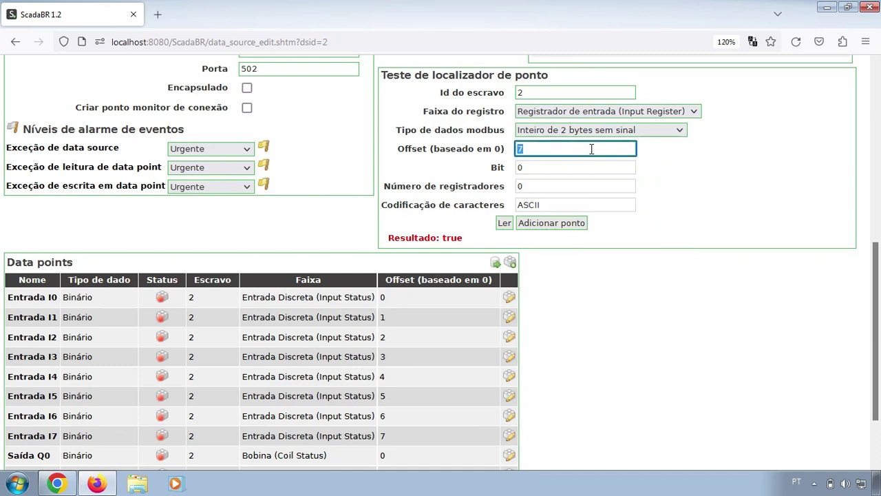
pyautogui.write('0')
pyautogui.click(507, 224)
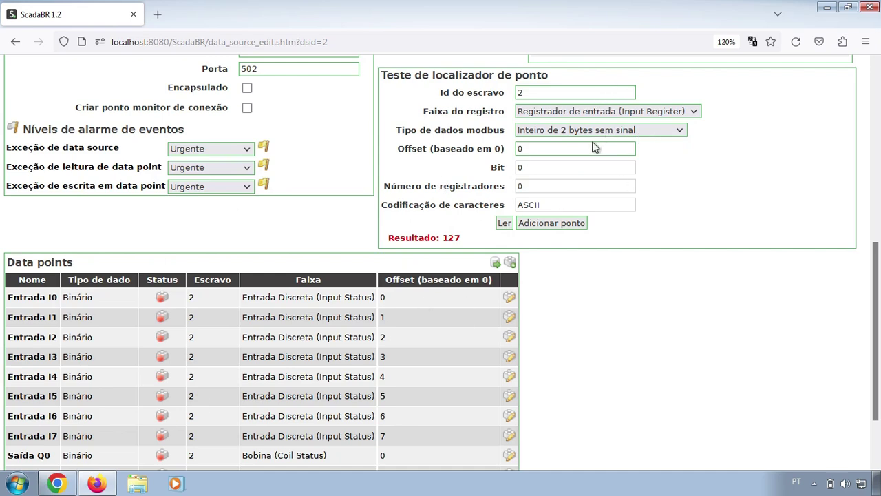
# Compare the locator test result with the Tensão register value in the Chrome simulator and return to ScadaBR
pyautogui.click(59, 484)
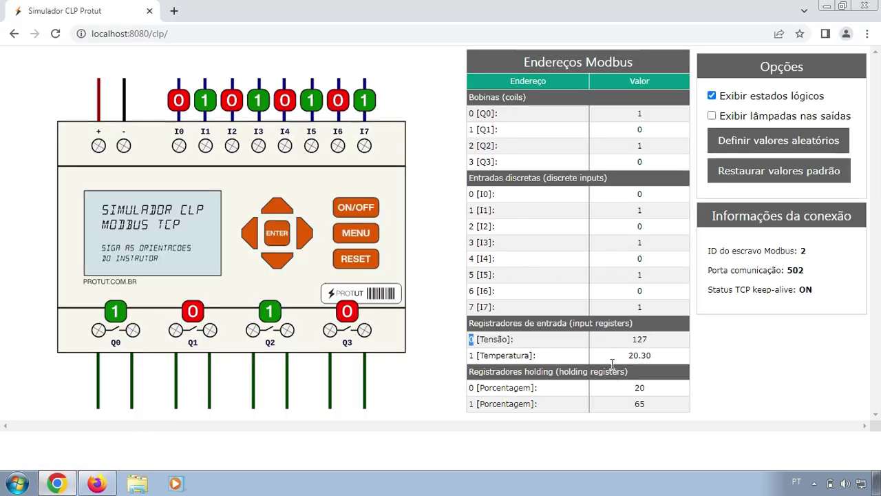
pyautogui.click(654, 339)
pyautogui.click(96, 483)
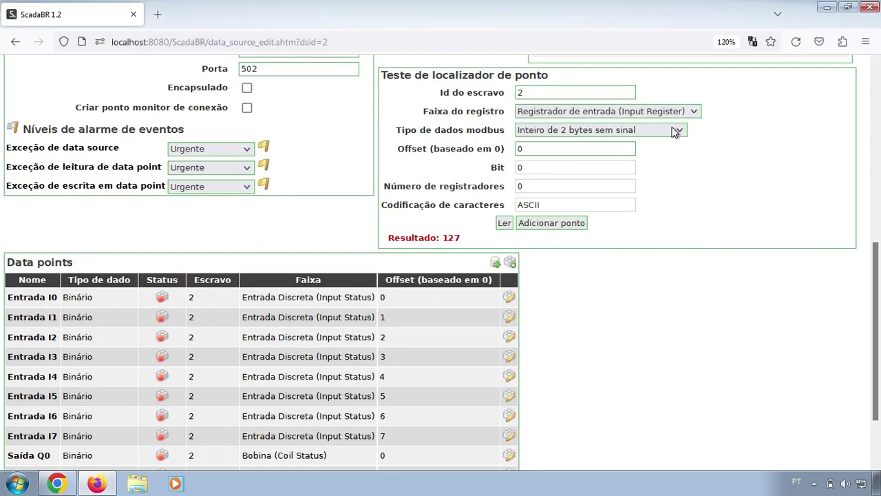
# Try reading input register offset 0 as BCD de 2 bytes and compare the result with the simulator in Chrome
pyautogui.click(675, 131)
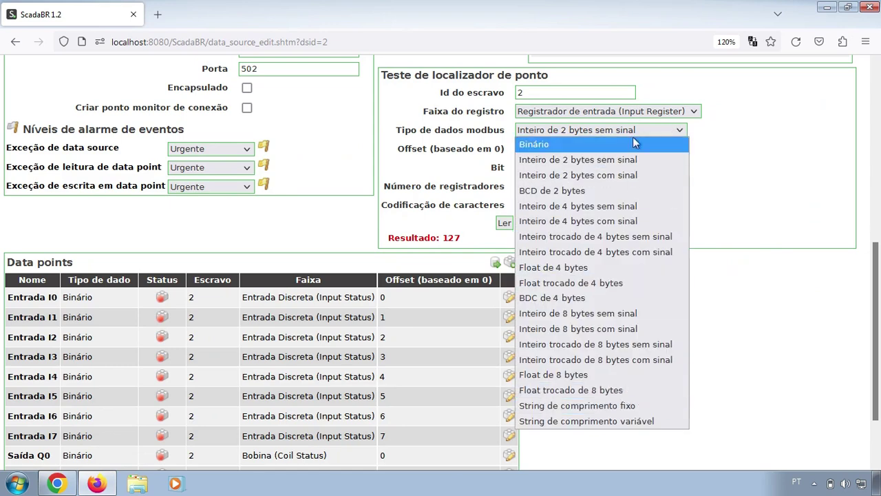
pyautogui.click(591, 191)
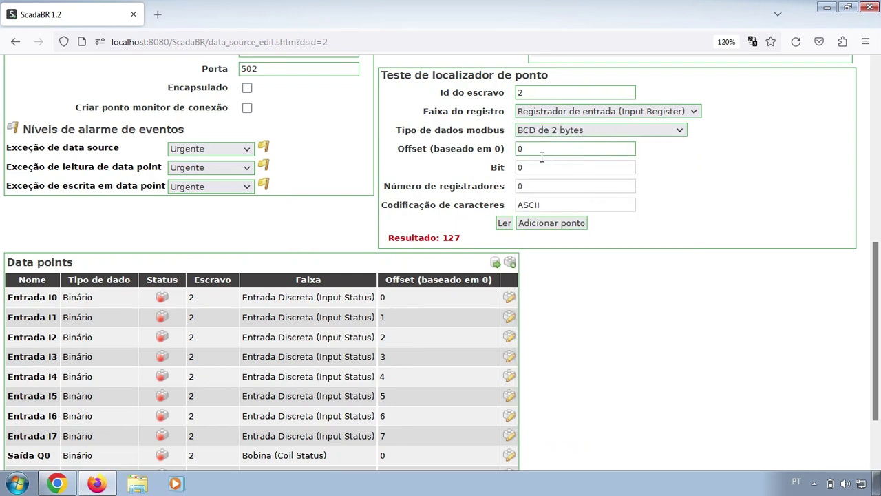
pyautogui.click(508, 223)
pyautogui.moveTo(460, 237); pyautogui.dragTo(444, 237)
pyautogui.click(57, 482)
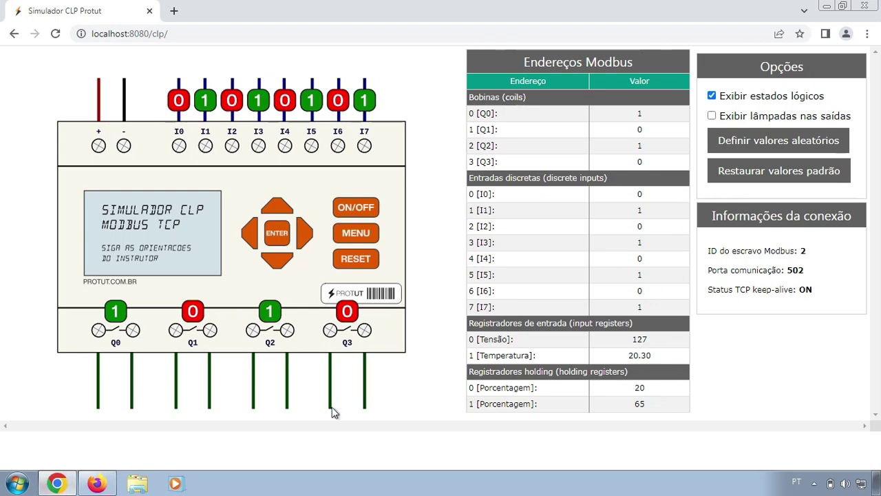
pyautogui.click(96, 483)
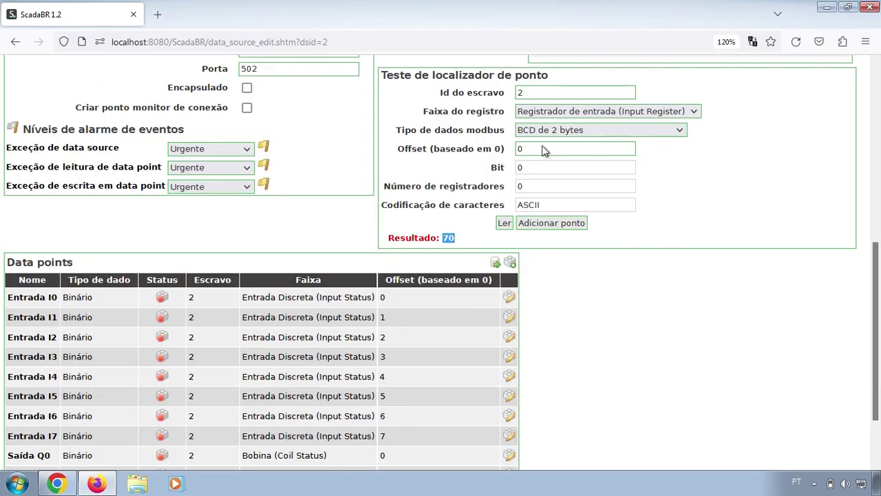
# Read input register offset 0 as Inteiro de 2 bytes com sinal with the point locator test and check the result
pyautogui.click(649, 130)
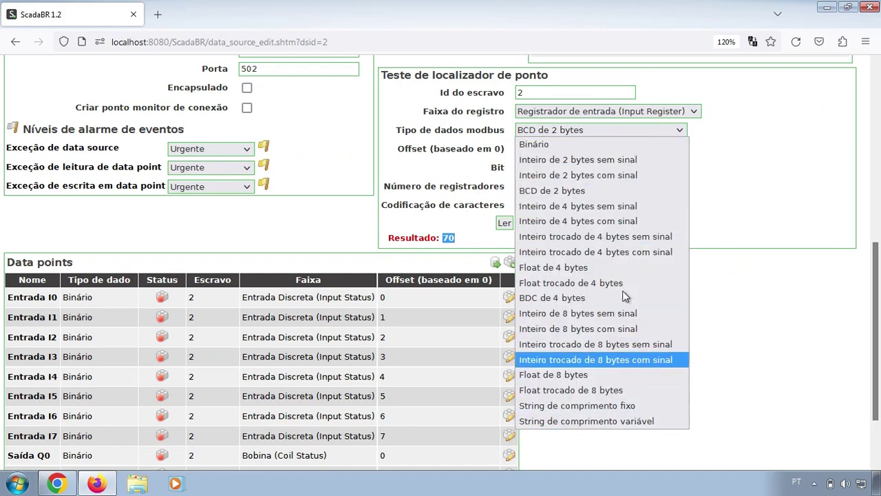
pyautogui.click(661, 175)
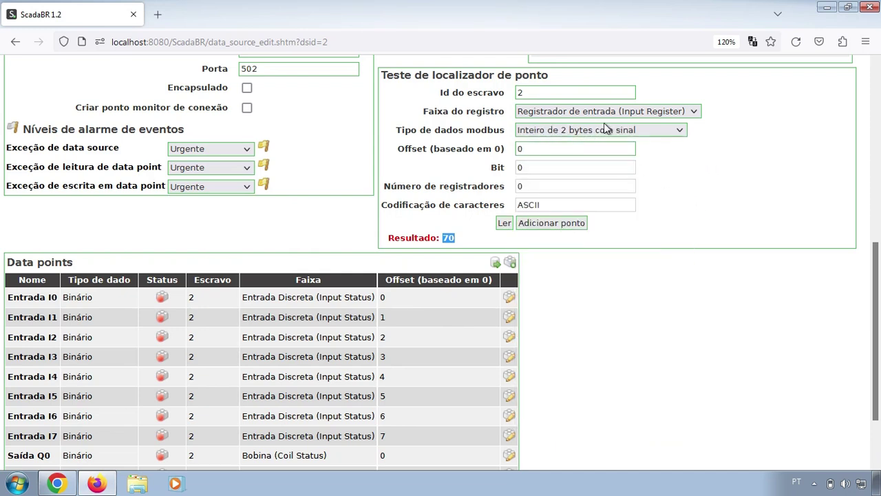
pyautogui.click(503, 223)
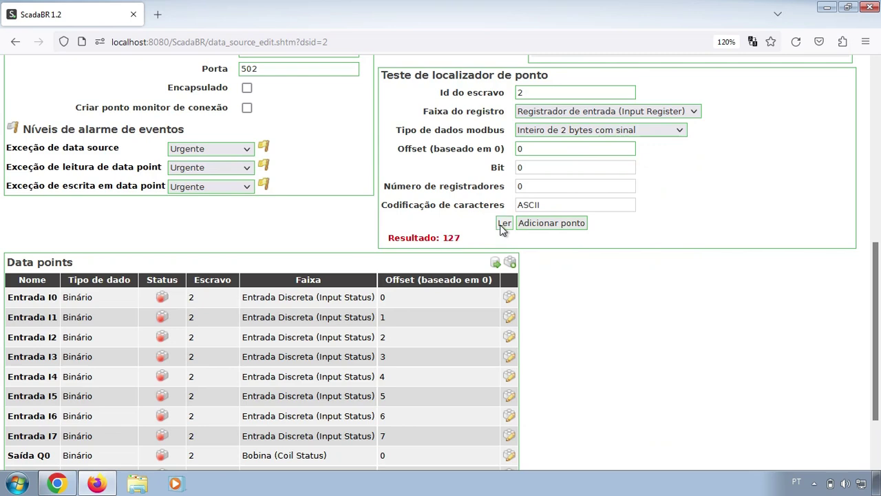
pyautogui.doubleClick(449, 238)
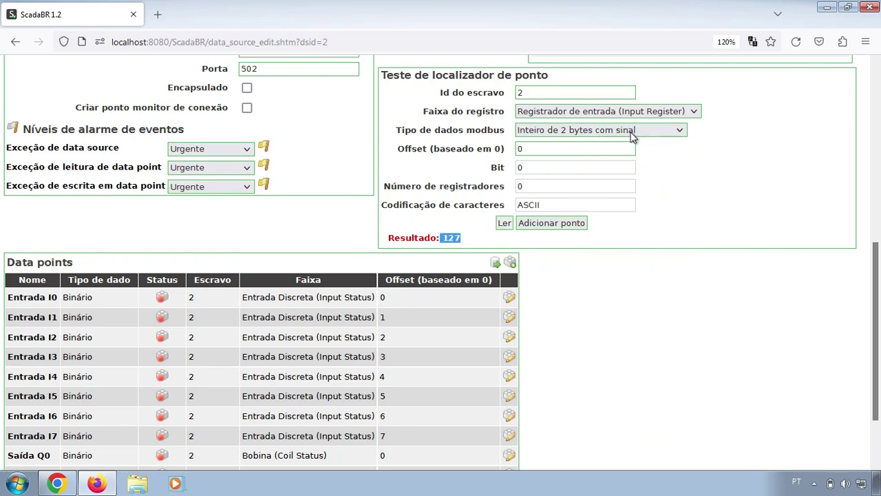
pyautogui.click(680, 129)
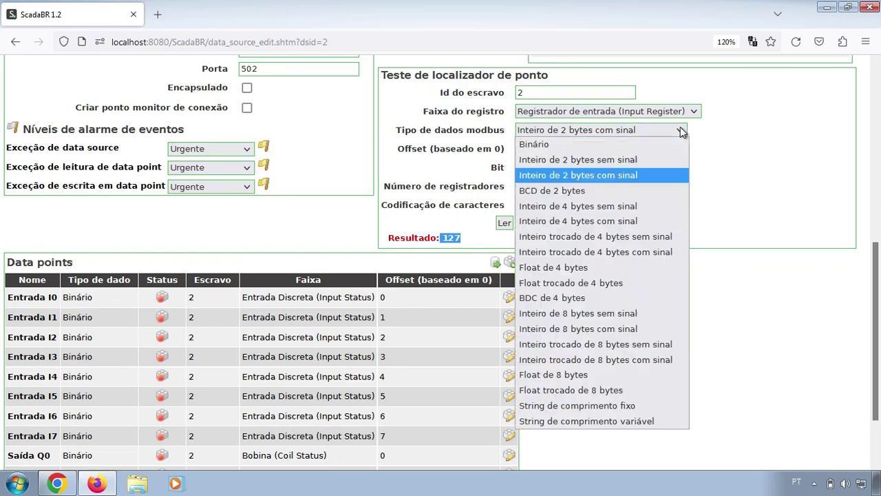
pyautogui.click(660, 224)
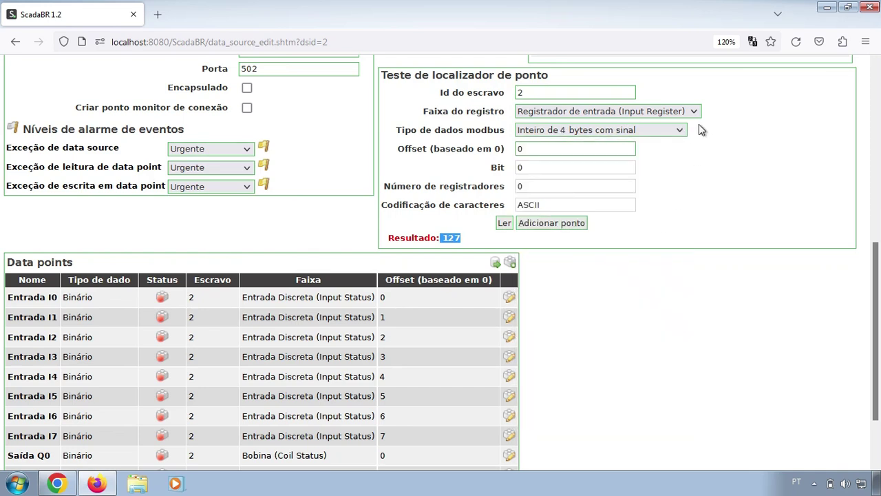
pyautogui.click(675, 131)
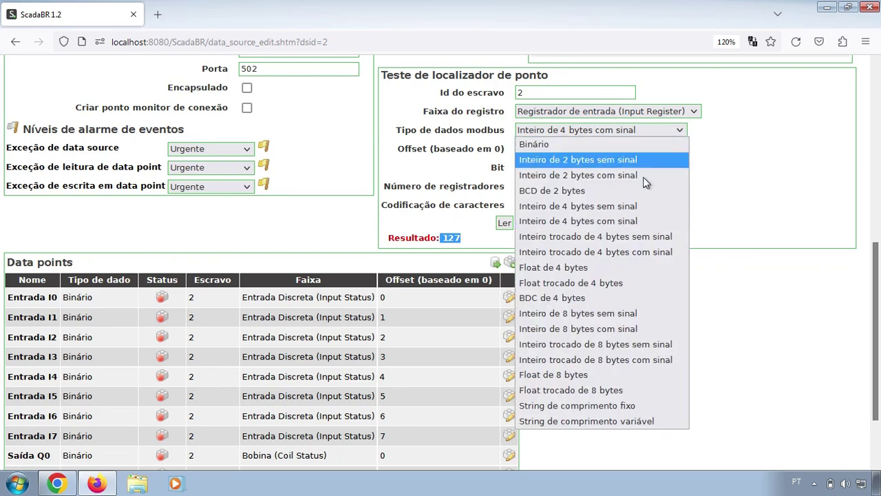
pyautogui.click(633, 176)
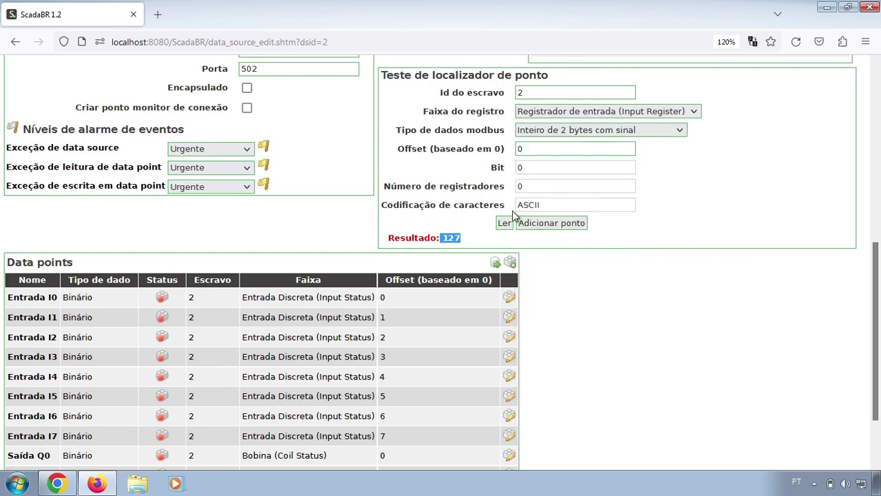
# Add and save a data point named "Tensão simulador" for input register offset 0 as Inteiro de 2 bytes com sinal
pyautogui.click(449, 235)
pyautogui.click(559, 224)
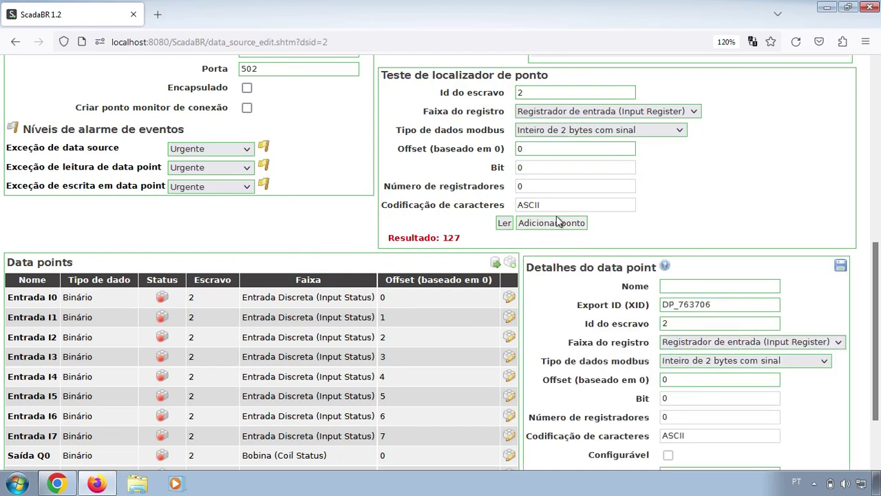
pyautogui.click(726, 284)
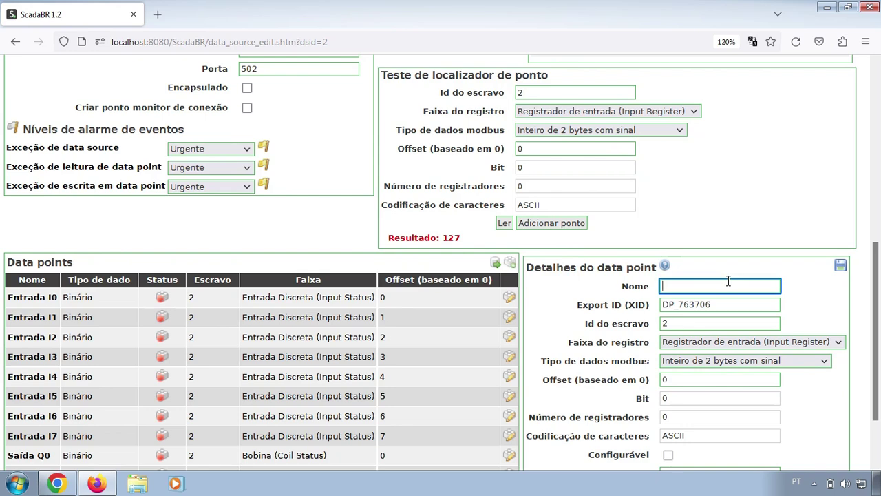
pyautogui.click(67, 486)
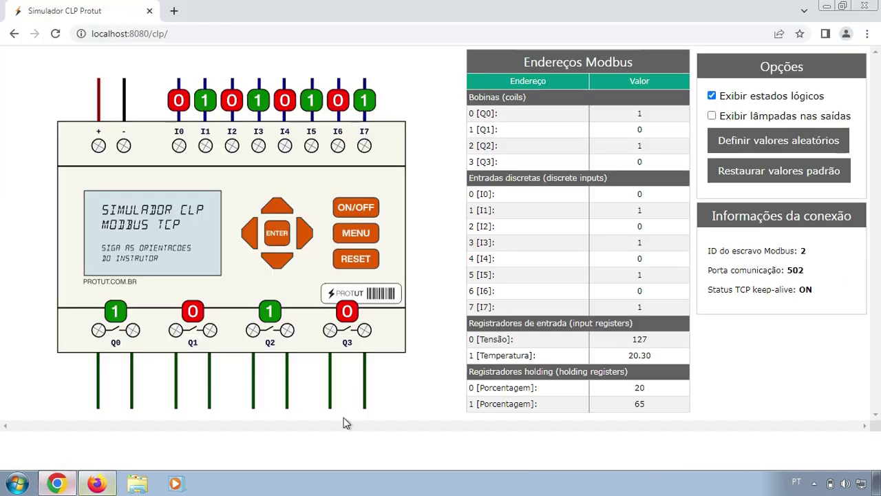
pyautogui.hotkey('alt', 'Tab')
pyautogui.click(693, 282)
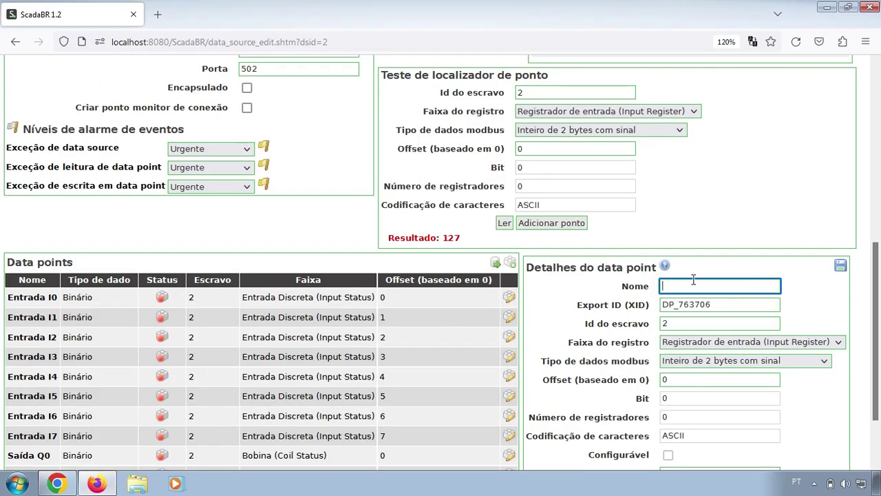
pyautogui.write('Tensão simulador')
pyautogui.click(841, 268)
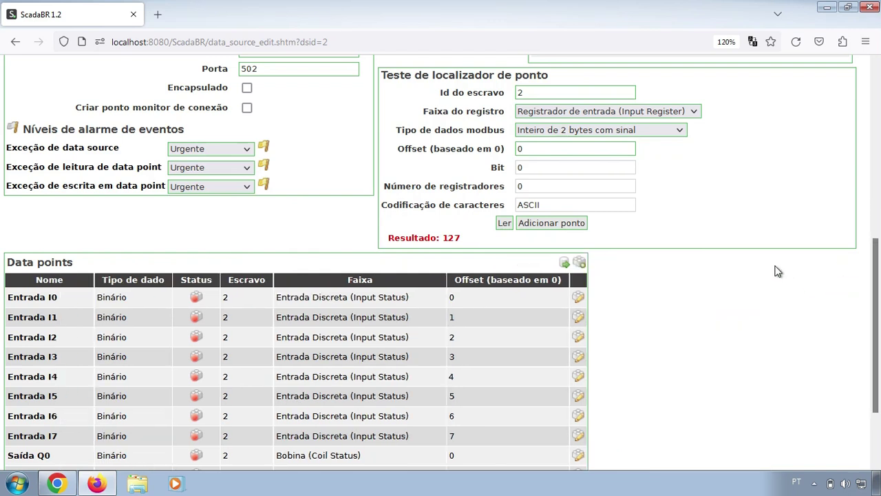
# Set the locator test offset to 1, check the Temperatura register in the Chrome simulator, and read it in ScadaBR
pyautogui.doubleClick(572, 149)
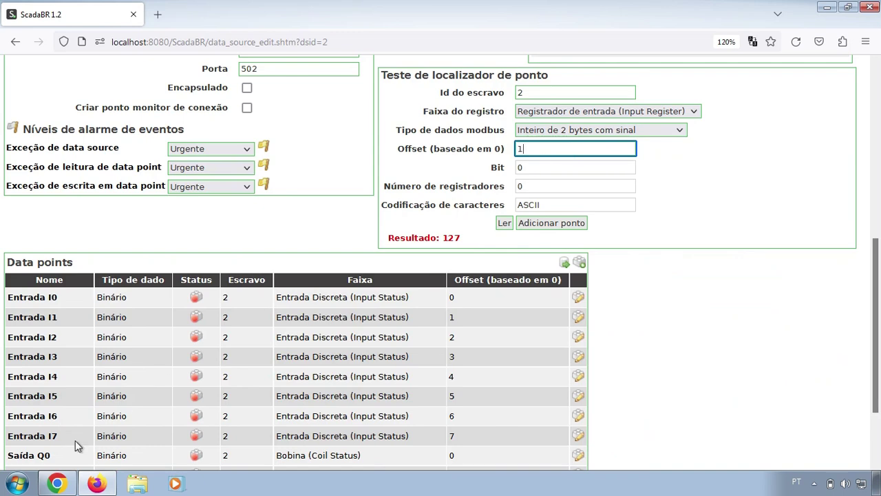
pyautogui.click(57, 483)
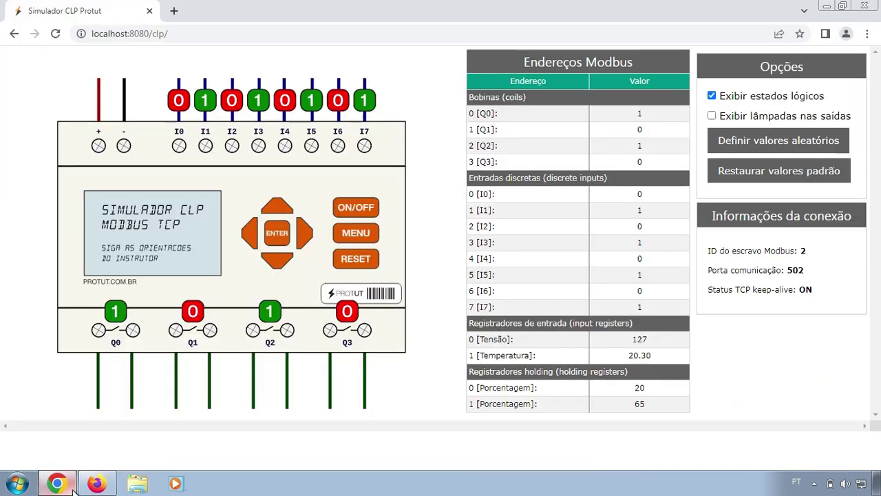
pyautogui.doubleClick(636, 356)
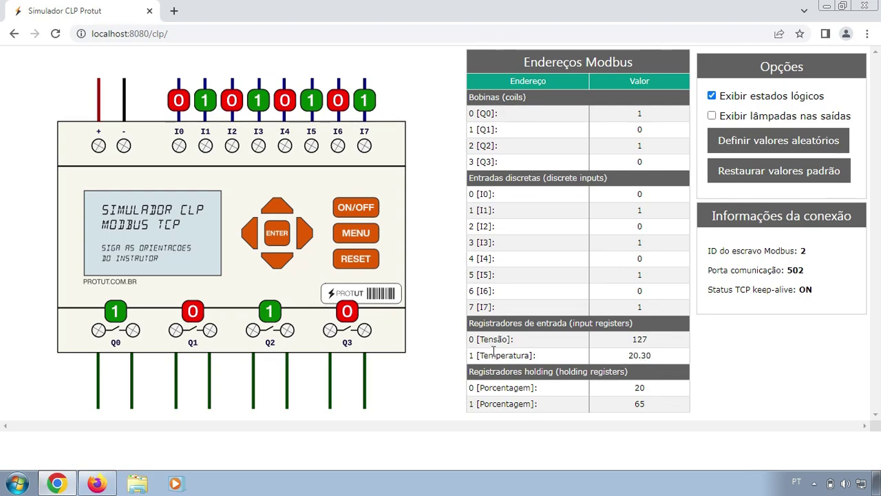
pyautogui.click(97, 483)
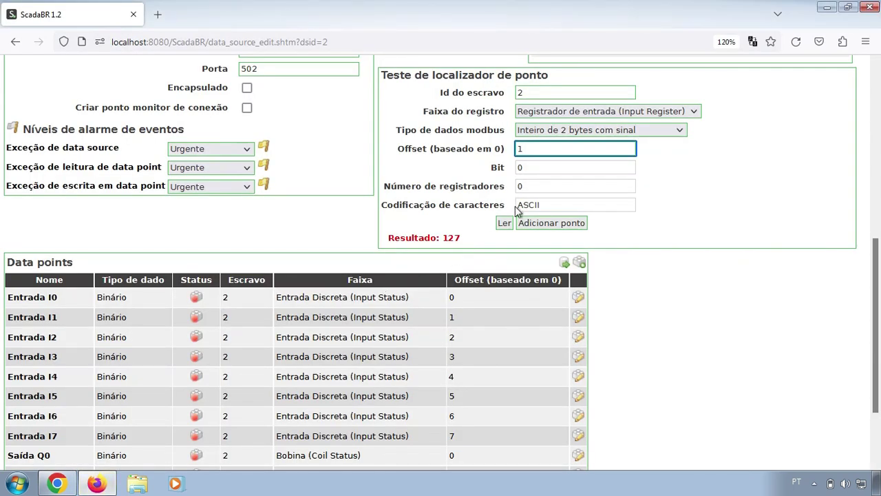
pyautogui.click(506, 225)
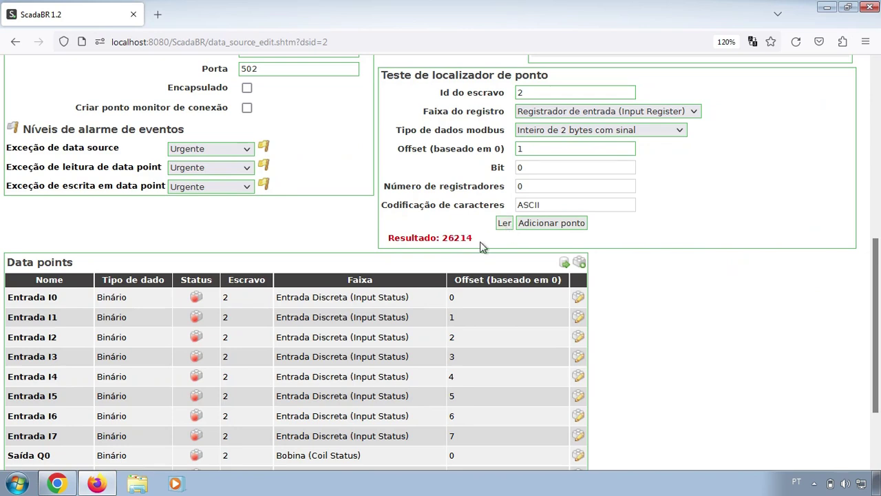
# Try reading input register offset 1 as Float de 4 bytes with the point locator test
pyautogui.click(645, 131)
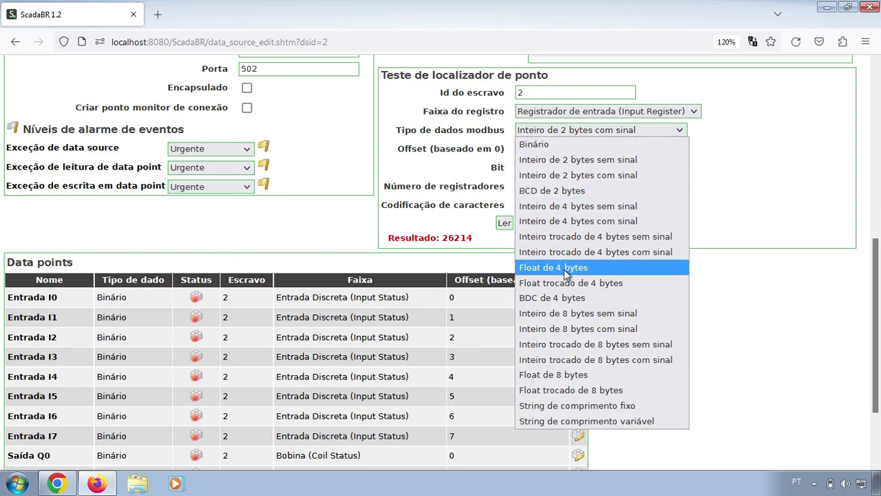
pyautogui.click(618, 268)
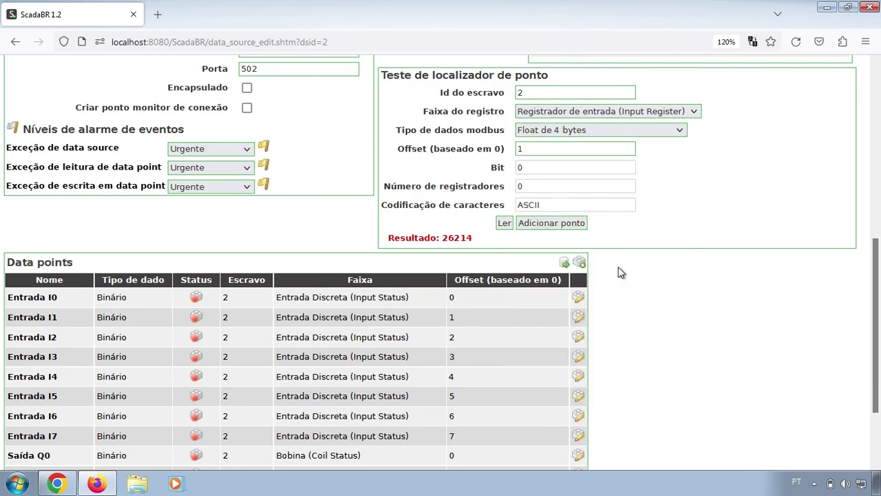
pyautogui.click(505, 224)
pyautogui.moveTo(492, 237); pyautogui.dragTo(513, 237)
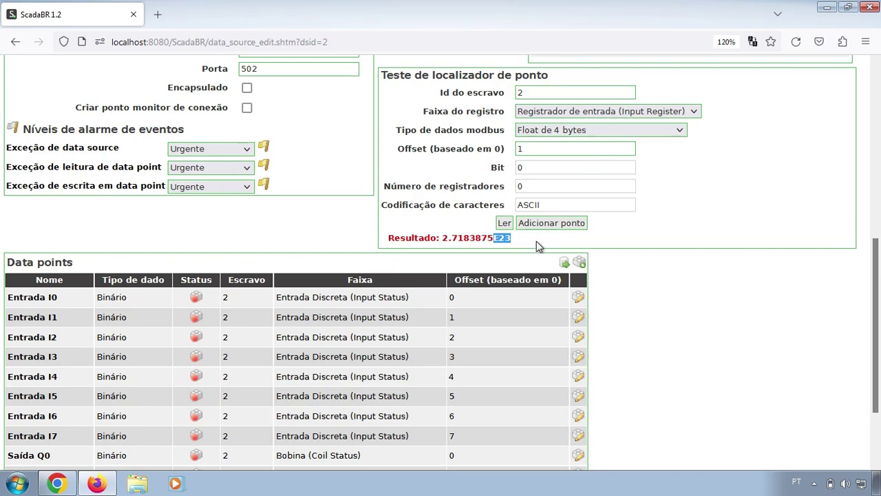
# Read input register offset 1 as Float trocado de 4 bytes with the point locator test and check the result
pyautogui.click(665, 135)
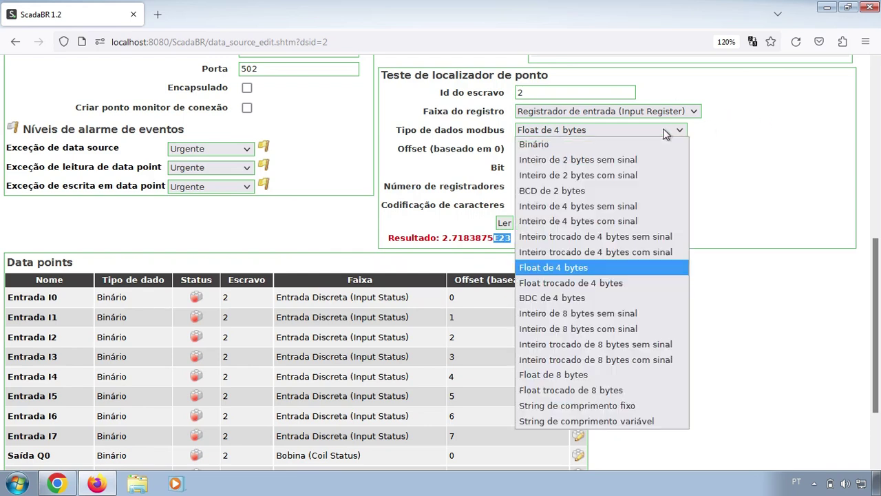
pyautogui.click(639, 283)
pyautogui.click(502, 223)
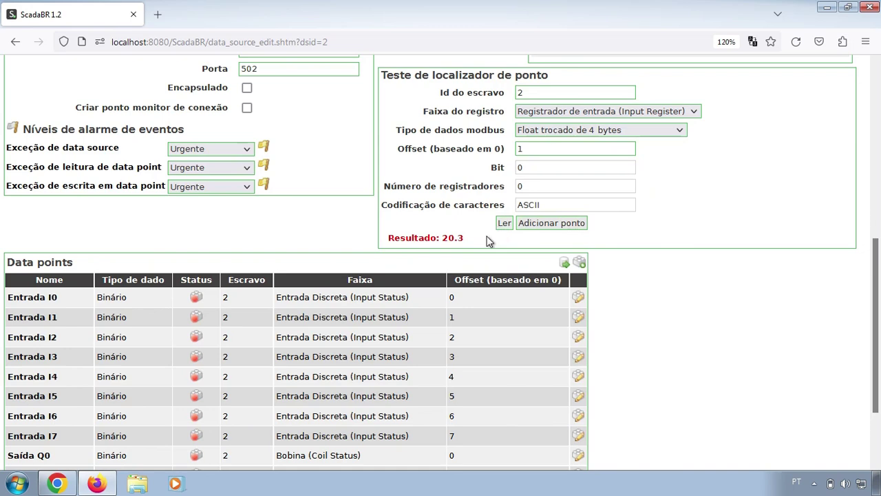
pyautogui.moveTo(464, 238); pyautogui.dragTo(448, 239)
# Compare Temperatura in the Chrome simulator, set random values there, and reread input register offset 1 in ScadaBR
pyautogui.click(56, 483)
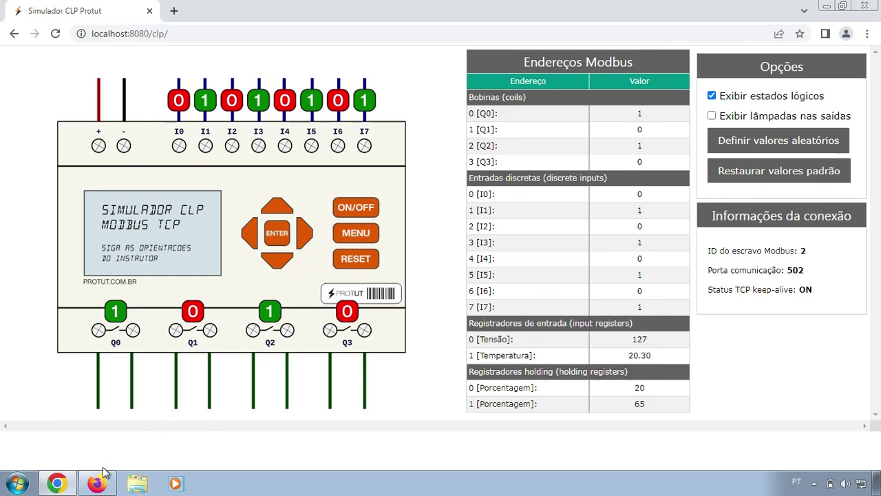
pyautogui.click(800, 149)
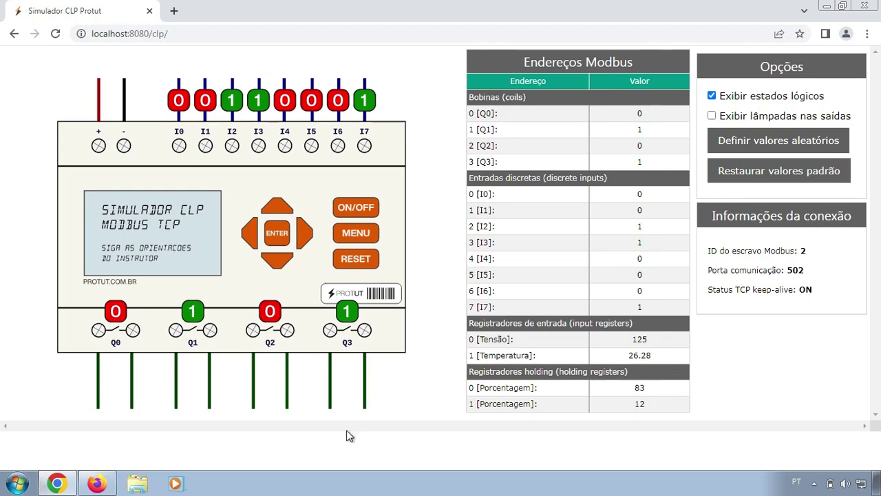
pyautogui.click(99, 483)
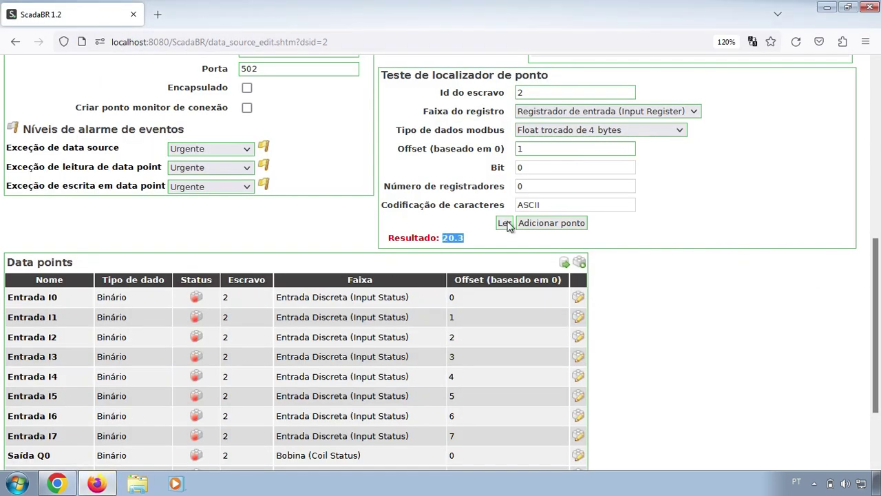
pyautogui.click(506, 224)
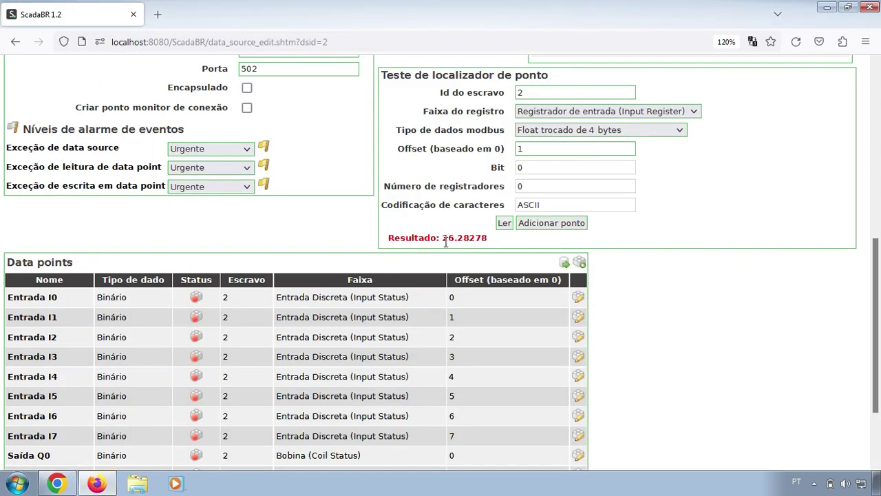
pyautogui.moveTo(444, 238); pyautogui.dragTo(471, 239)
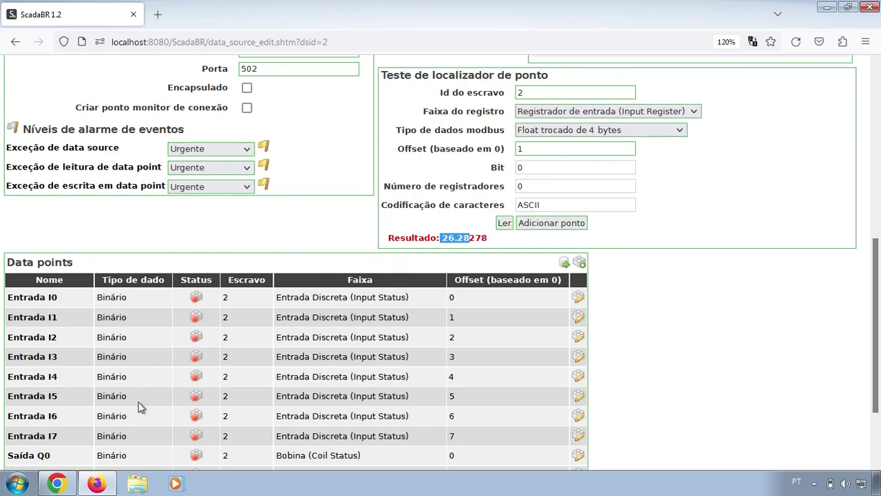
# Randomize the Chrome simulator values again and verify the new Temperatura value with another locator test reading in ScadaBR
pyautogui.click(58, 483)
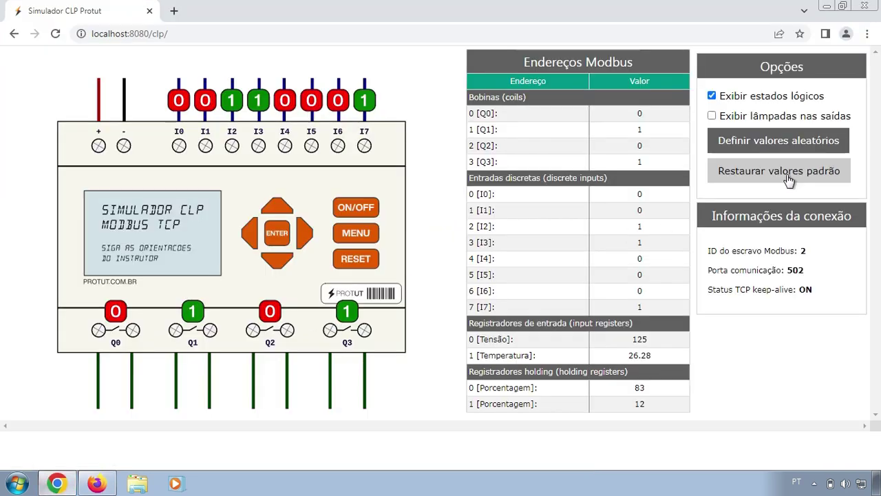
pyautogui.click(793, 145)
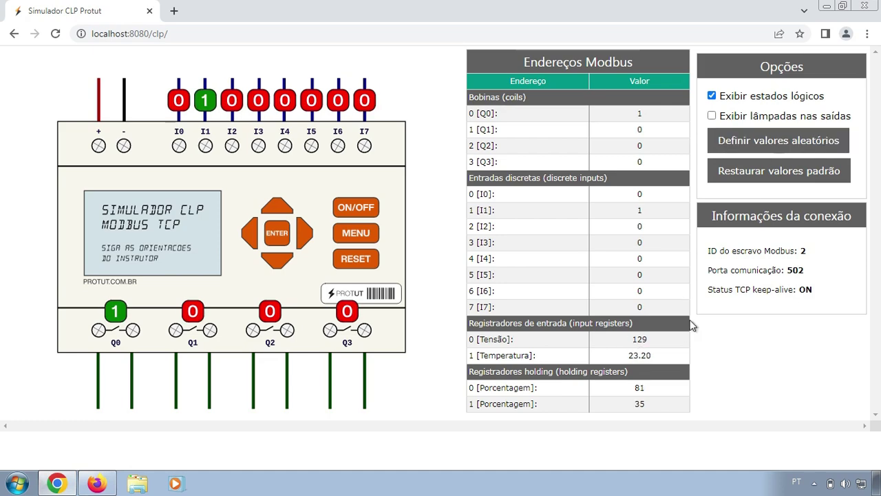
pyautogui.moveTo(655, 354); pyautogui.dragTo(623, 356)
pyautogui.click(623, 355)
pyautogui.click(623, 356)
pyautogui.click(96, 482)
pyautogui.click(505, 223)
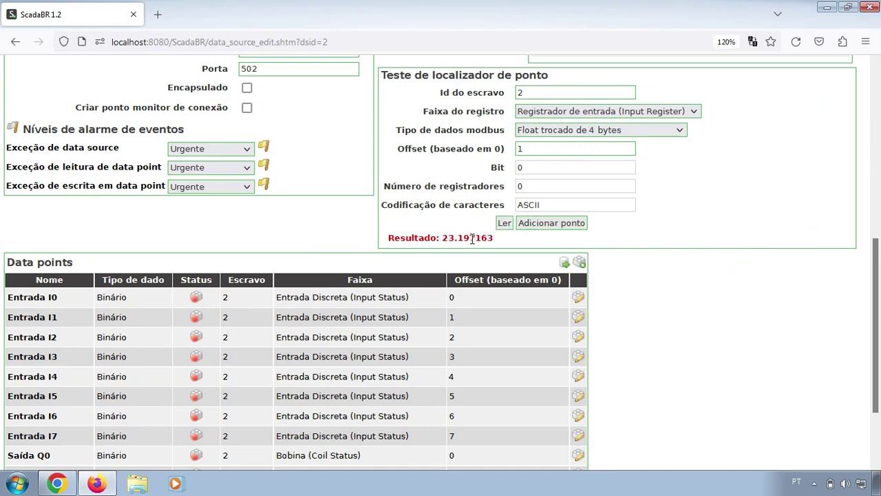
pyautogui.moveTo(472, 239); pyautogui.dragTo(441, 238)
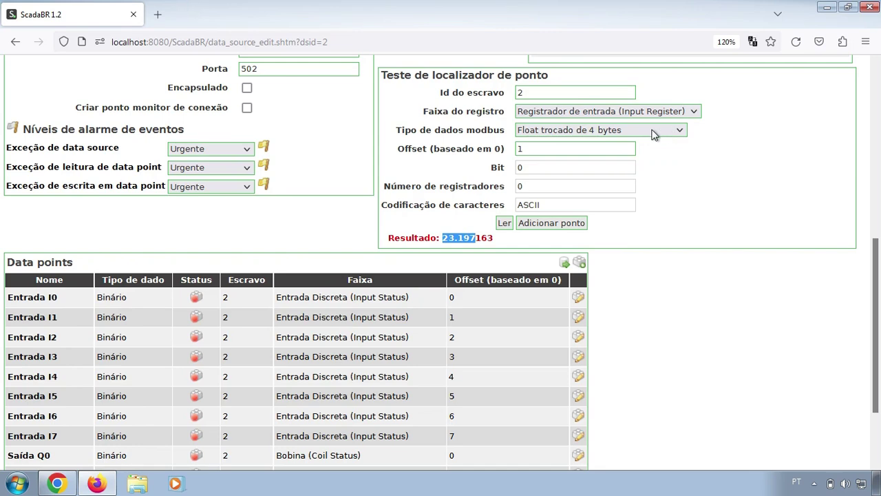
# Add and save a data point named "Temperatura simulador" for input register offset 1 as Float trocado de 4 bytes, and review the point list
pyautogui.click(555, 224)
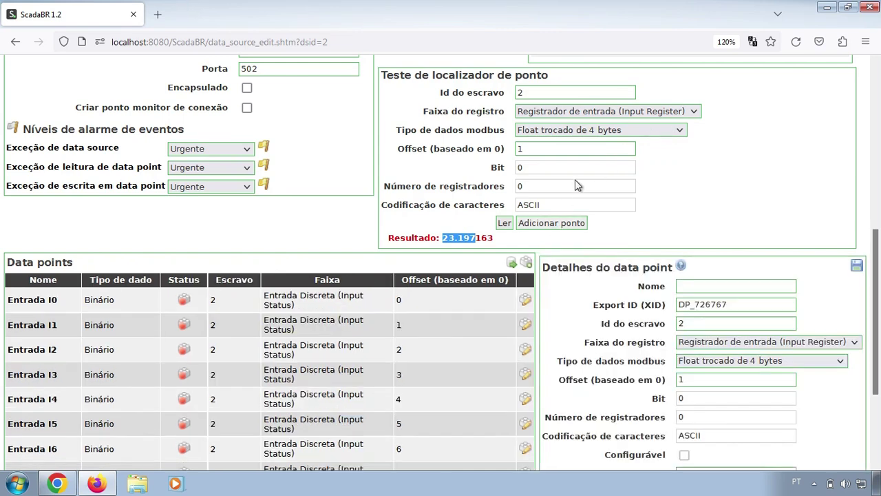
pyautogui.click(717, 287)
pyautogui.write('T')
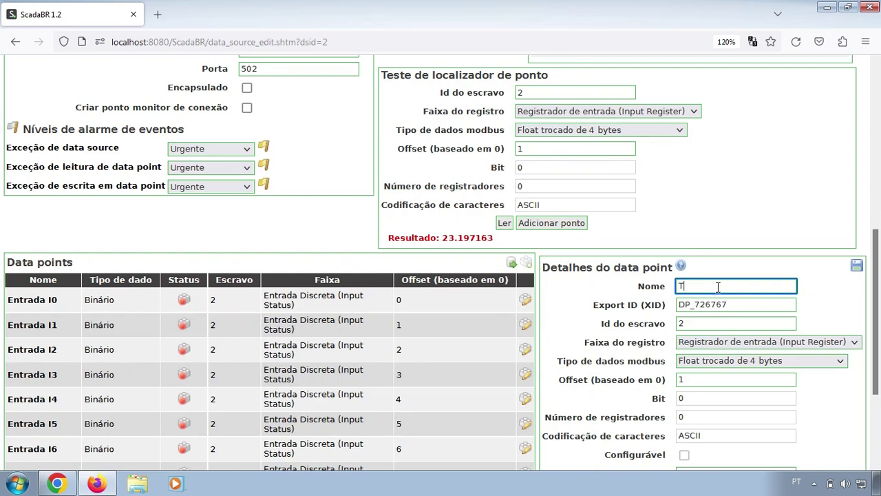
pyautogui.write('emperatura')
pyautogui.press('BackSpace')
pyautogui.write('ra simulador')
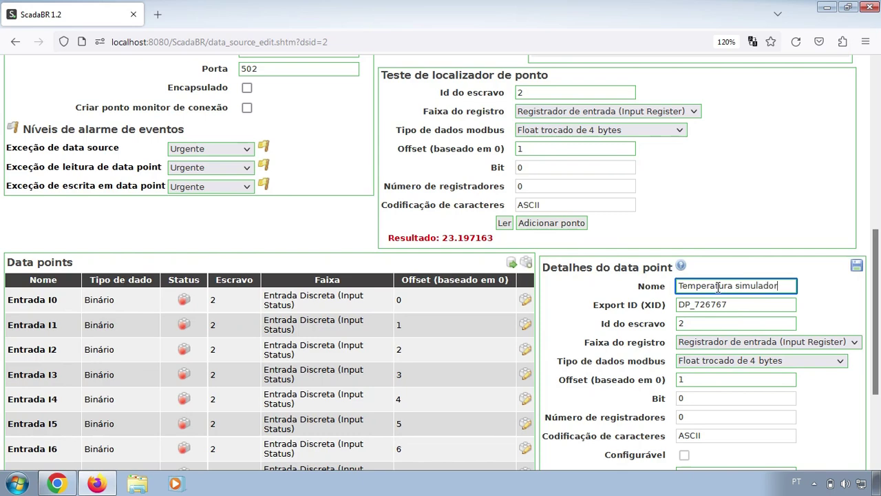
pyautogui.click(857, 267)
pyautogui.scroll(-3, 544, 286)
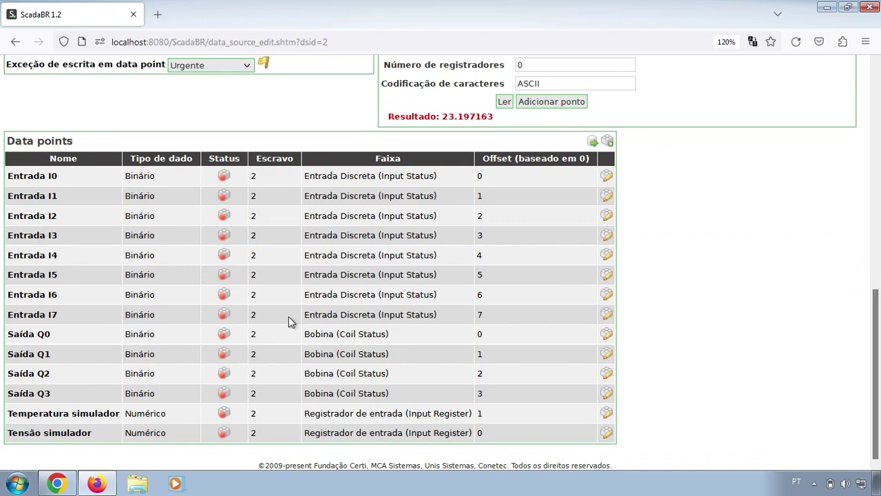
pyautogui.scroll(1, 503, 252)
pyautogui.scroll(3, 504, 252)
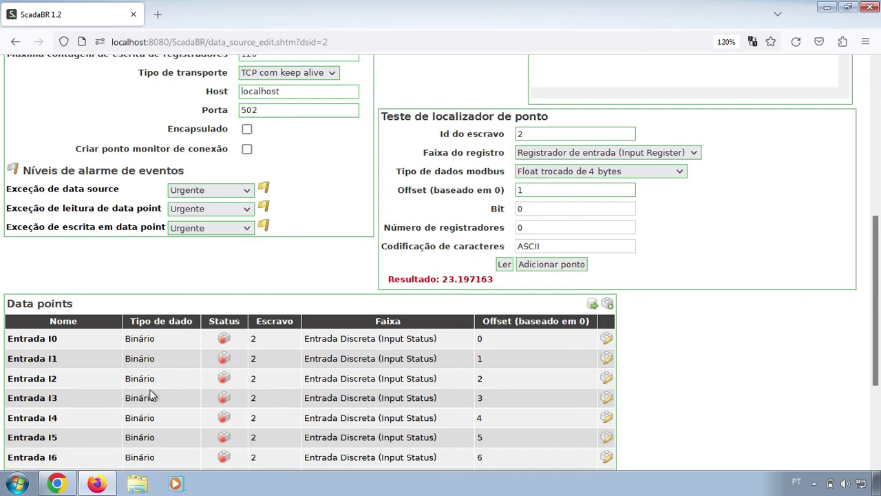
# Examine the addresses and values of the two Porcentagem holding registers in the Chrome simulator, and return to ScadaBR
pyautogui.click(56, 483)
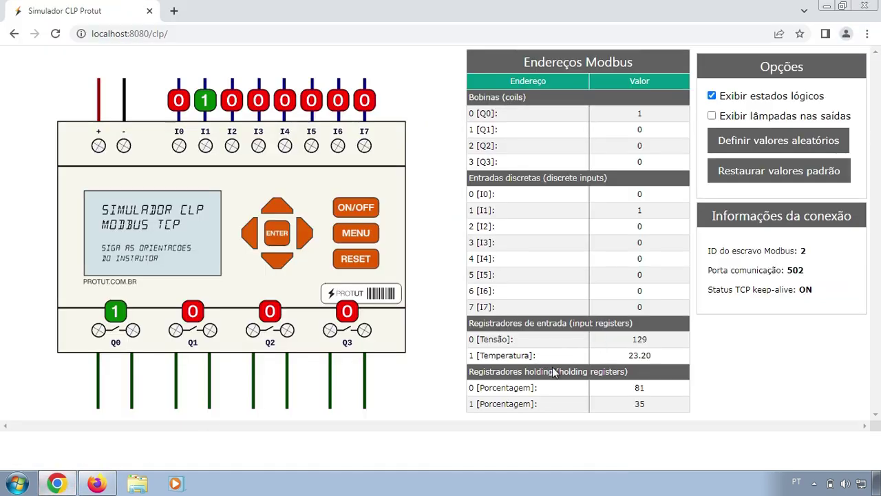
pyautogui.moveTo(555, 371); pyautogui.dragTo(529, 387)
pyautogui.moveTo(475, 402); pyautogui.dragTo(470, 403)
pyautogui.doubleClick(639, 386)
pyautogui.click(648, 407)
pyautogui.click(61, 484)
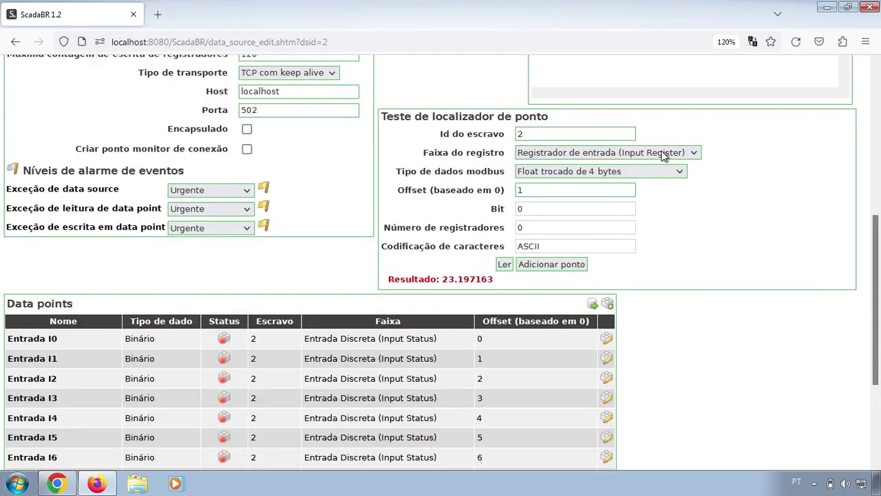
# Read Registrador holding offset 0 as Inteiro de 2 bytes com sinal with the point locator test
pyautogui.click(665, 152)
pyautogui.click(583, 198)
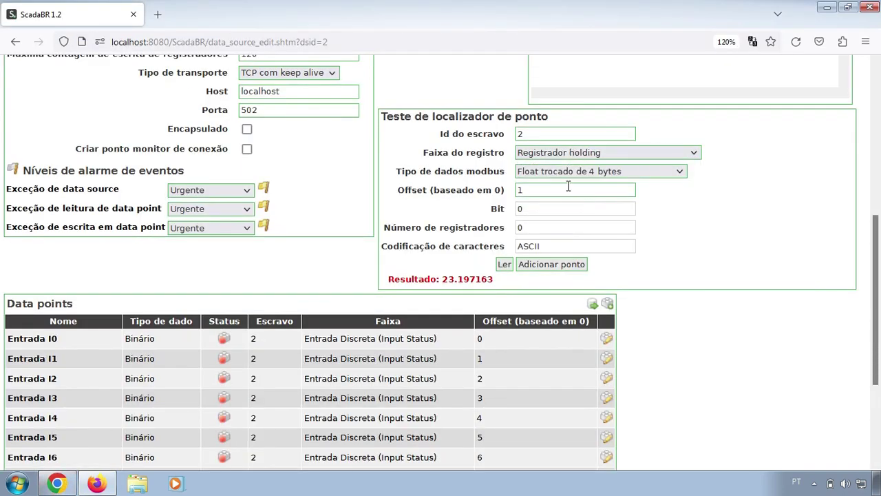
pyautogui.click(550, 190)
pyautogui.write('1')
pyautogui.click(561, 173)
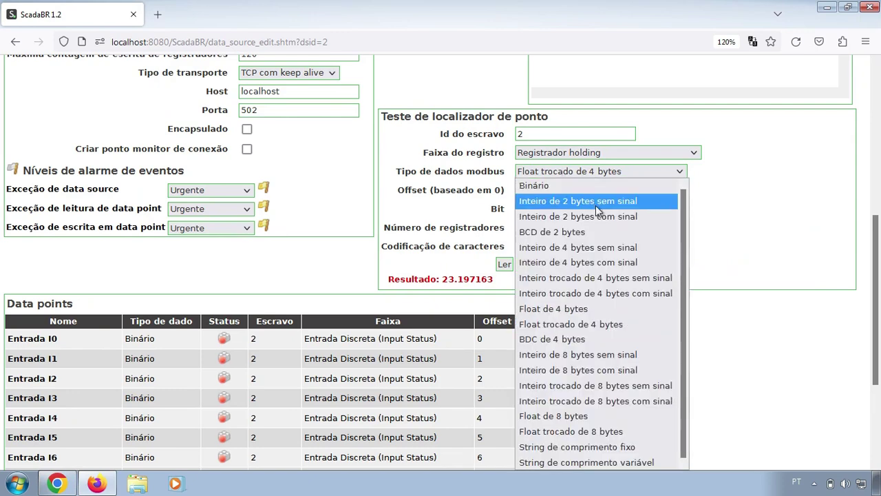
pyautogui.click(630, 217)
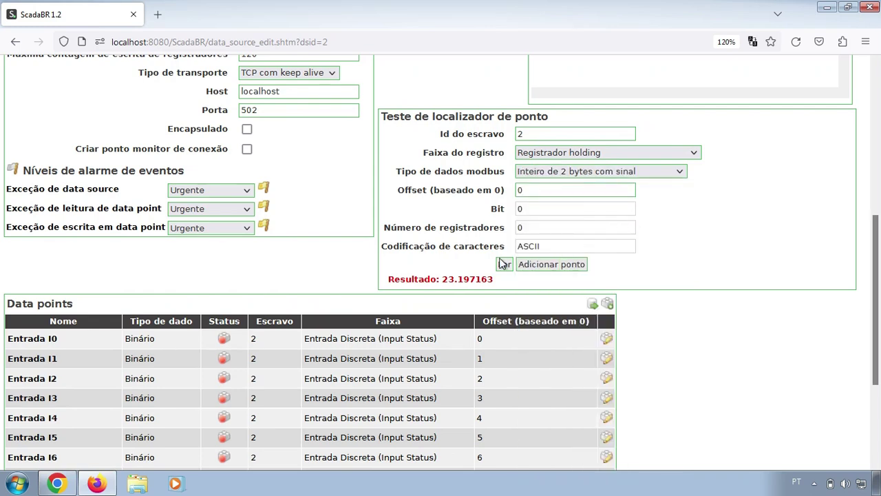
pyautogui.click(504, 266)
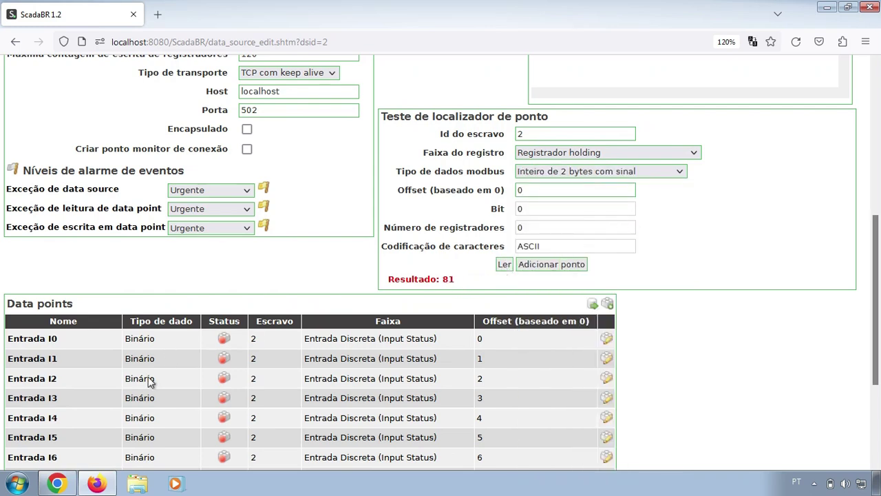
# Check holding register 0 in the Chrome simulator, and add and save a ScadaBR data point named "Porcentagem (1) simulador" for holding register offset 0
pyautogui.click(56, 483)
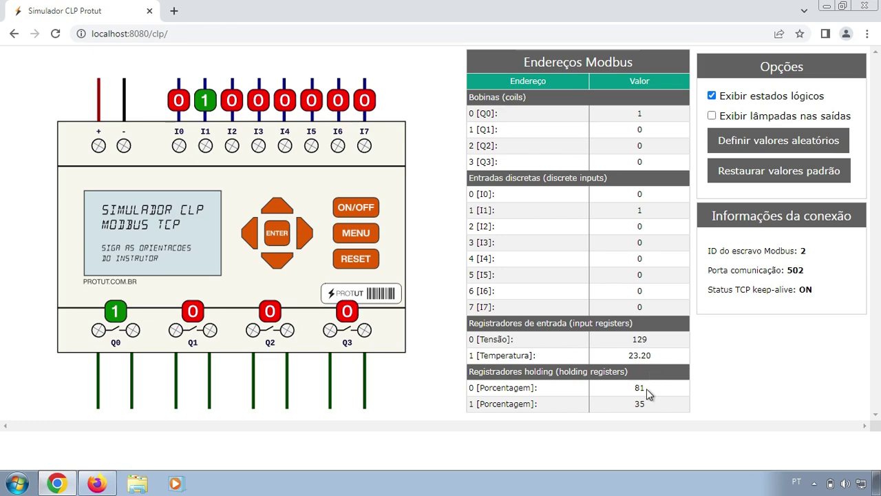
pyautogui.click(96, 484)
pyautogui.click(561, 270)
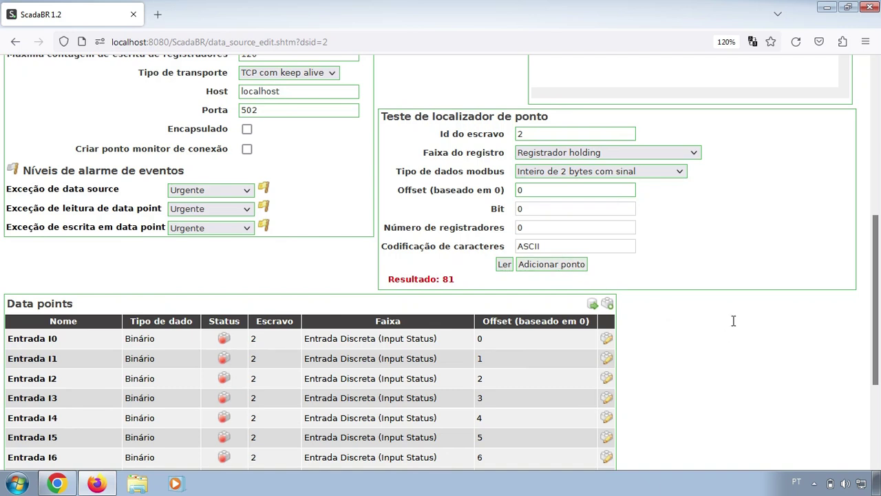
pyautogui.click(735, 328)
pyautogui.write('Porc')
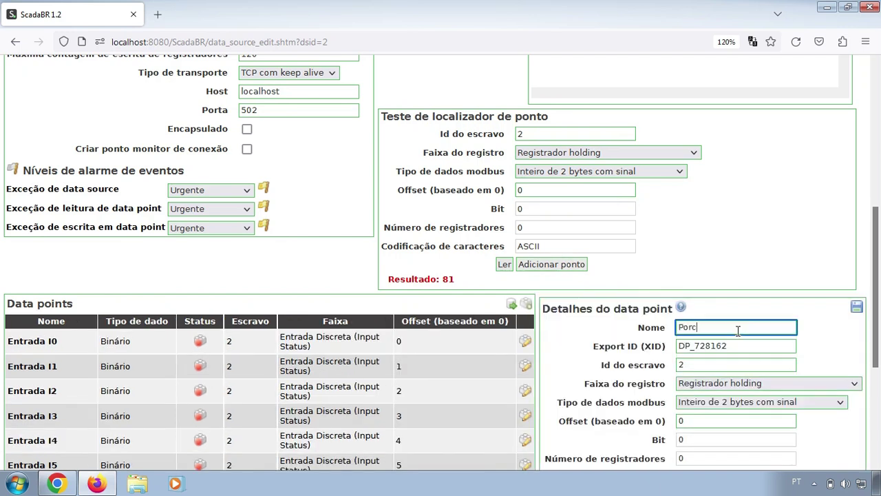
pyautogui.write('entagem (1) simulador')
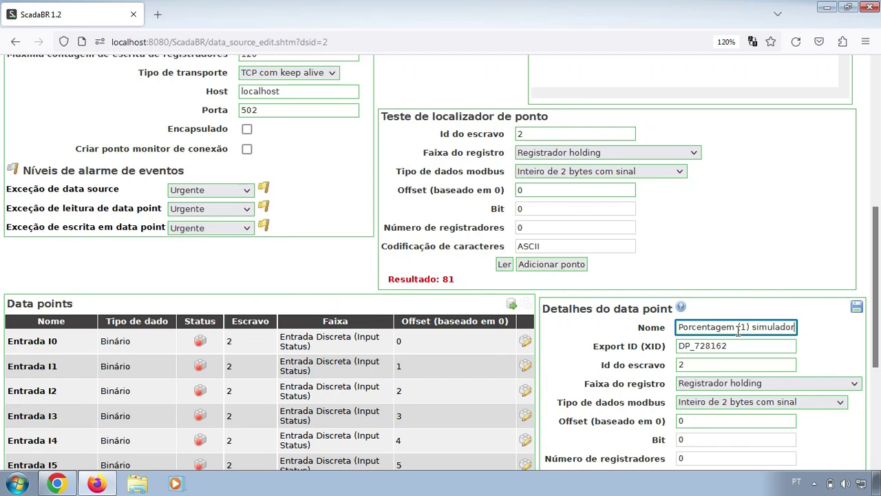
pyautogui.click(856, 308)
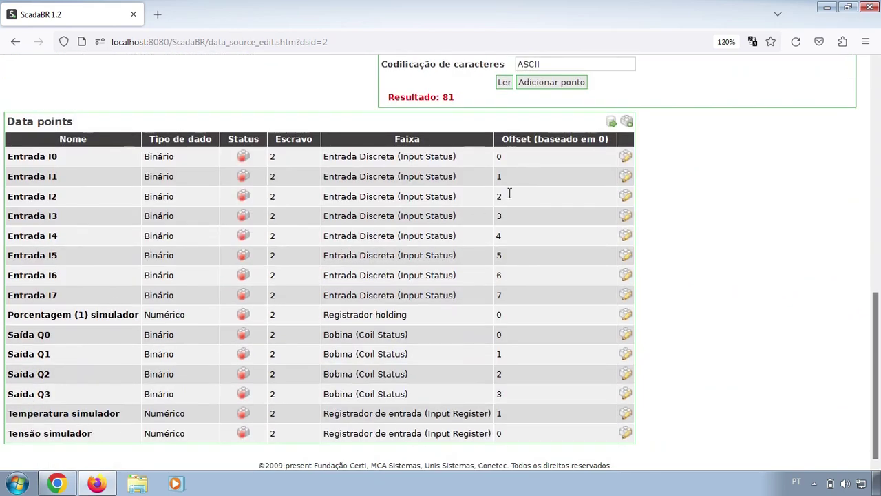
# Read Registrador holding offset 1 with the point locator test and compare it with the second Porcentagem in the Chrome simulator
pyautogui.scroll(2, 515, 159)
pyautogui.doubleClick(539, 87)
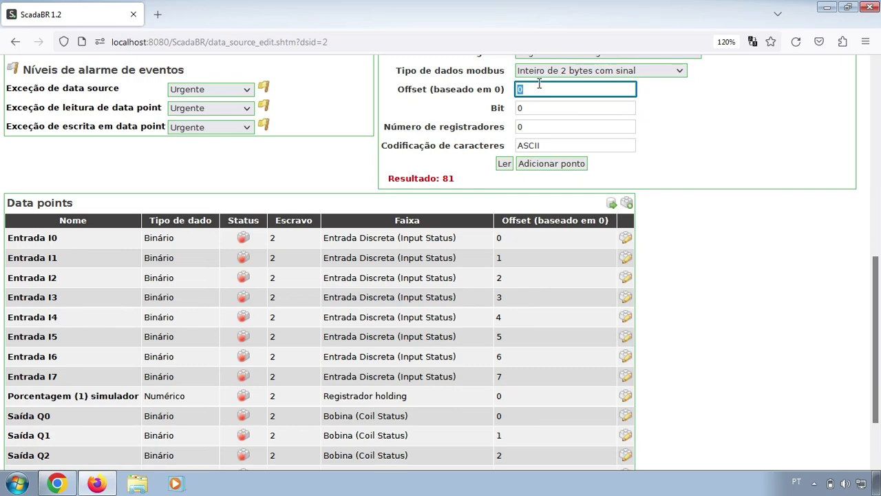
pyautogui.scroll(2, 544, 83)
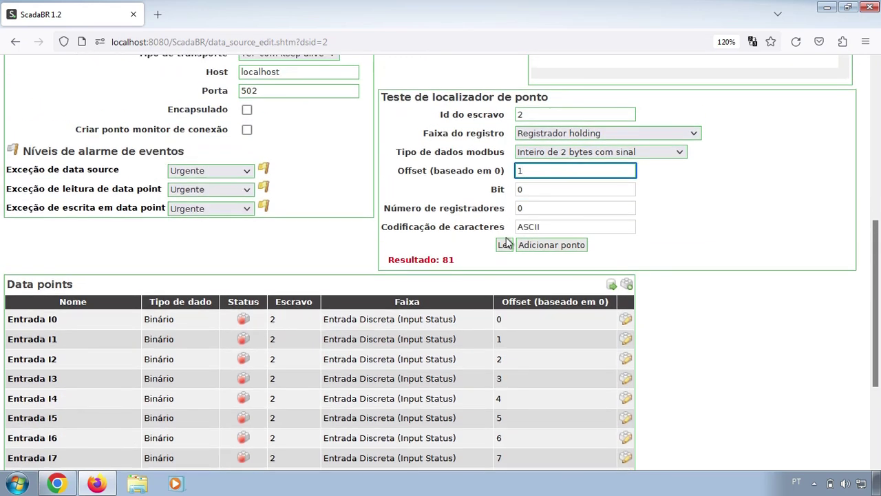
pyautogui.click(506, 245)
pyautogui.click(56, 483)
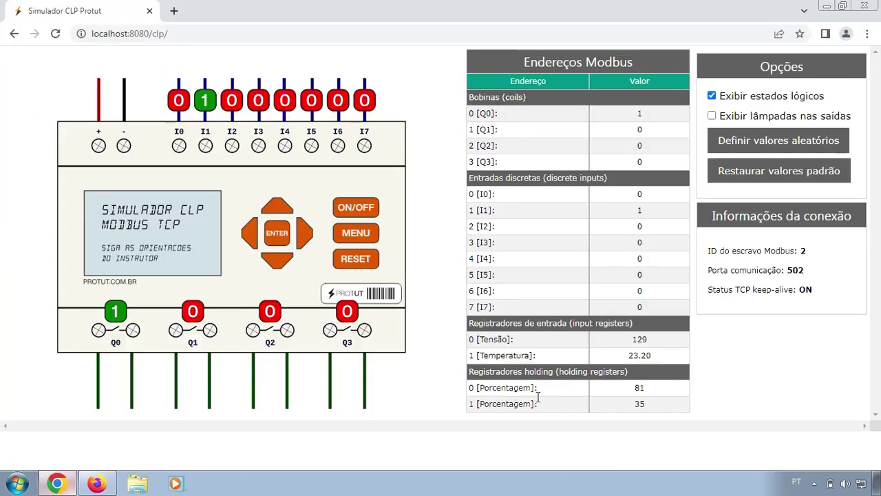
pyautogui.click(96, 484)
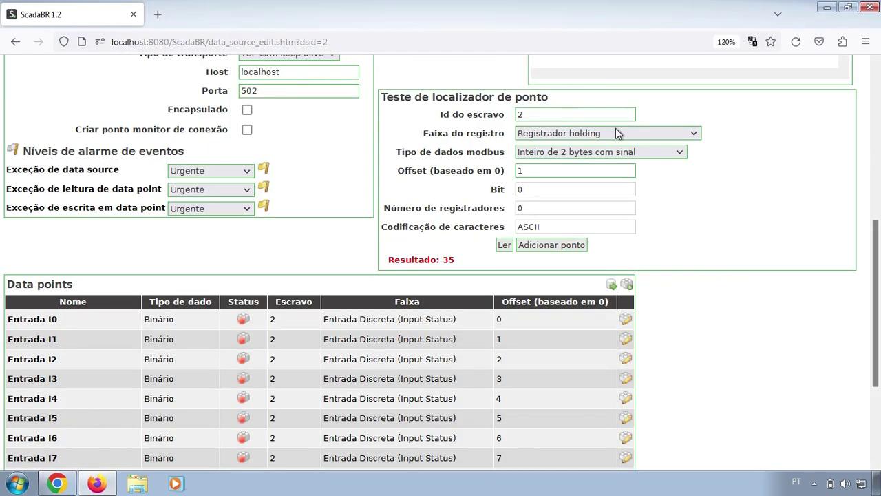
# Add and save a data point named "Porcentagem (2) simulador" for holding register offset 1, and check it in the point list
pyautogui.click(543, 247)
pyautogui.click(724, 310)
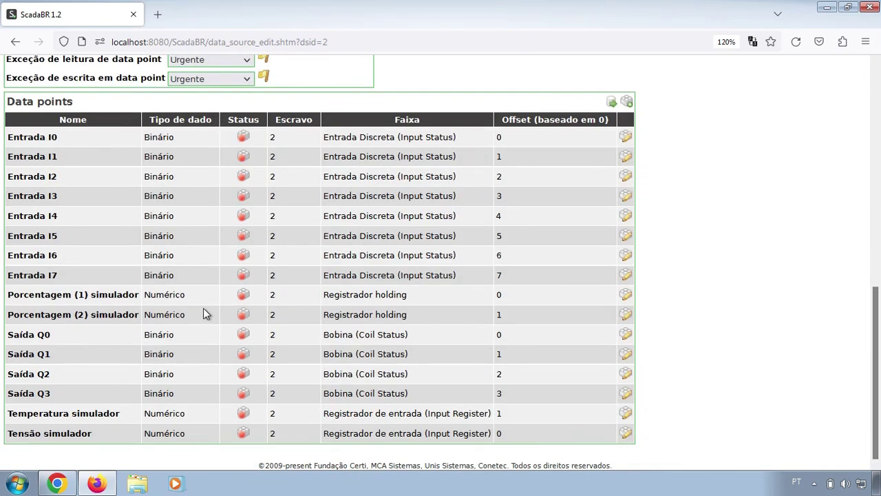
pyautogui.moveTo(140, 316); pyautogui.dragTo(6, 315)
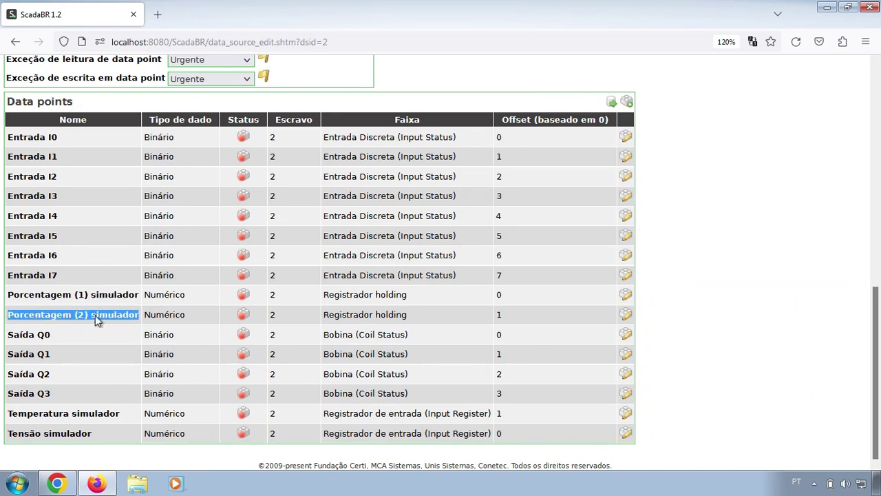
# Enable all data points of the Modbus data source, from Entrada I0 through Tensão simulador
pyautogui.scroll(2, 744, 248)
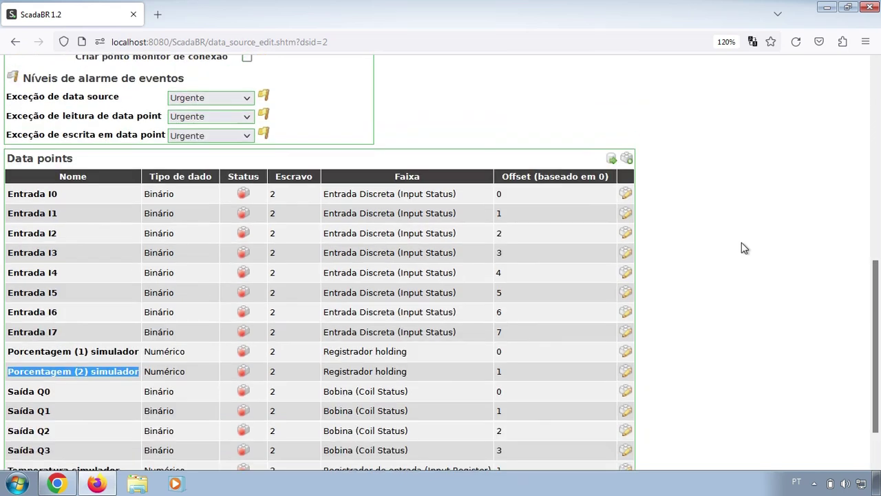
pyautogui.scroll(5, 741, 248)
pyautogui.scroll(3, 737, 234)
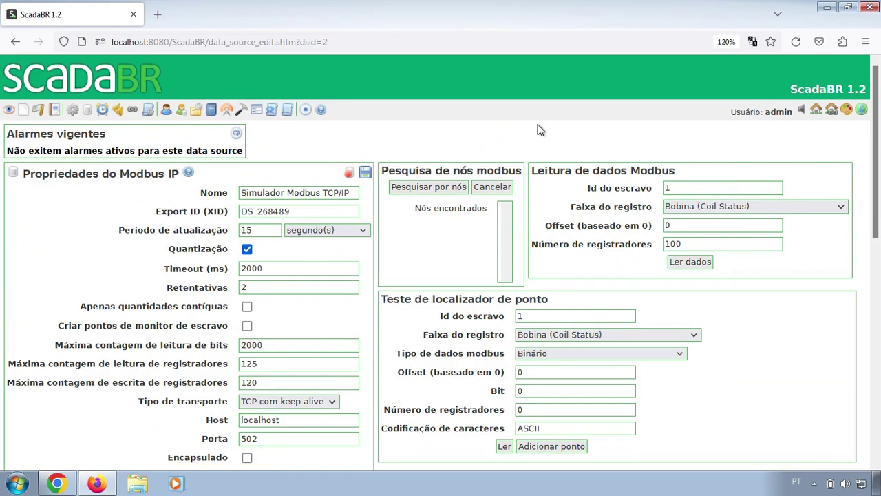
pyautogui.scroll(-7, 539, 130)
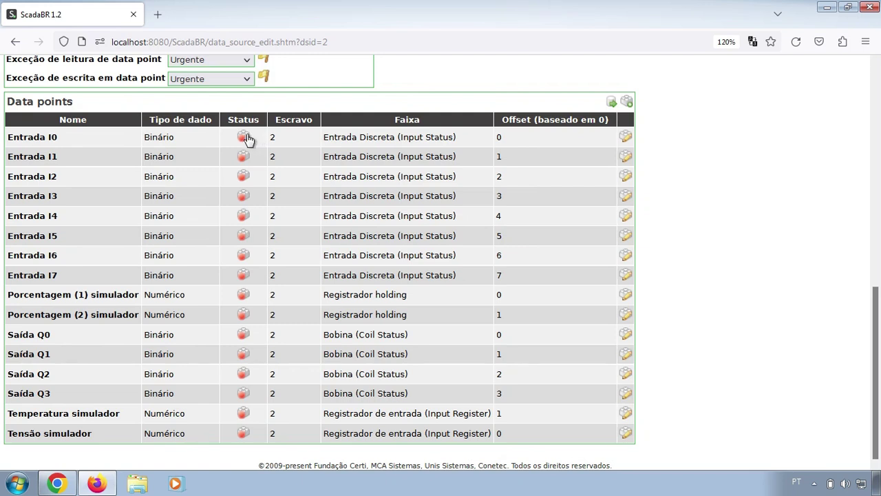
pyautogui.click(245, 137)
pyautogui.click(245, 158)
pyautogui.click(244, 177)
pyautogui.click(611, 103)
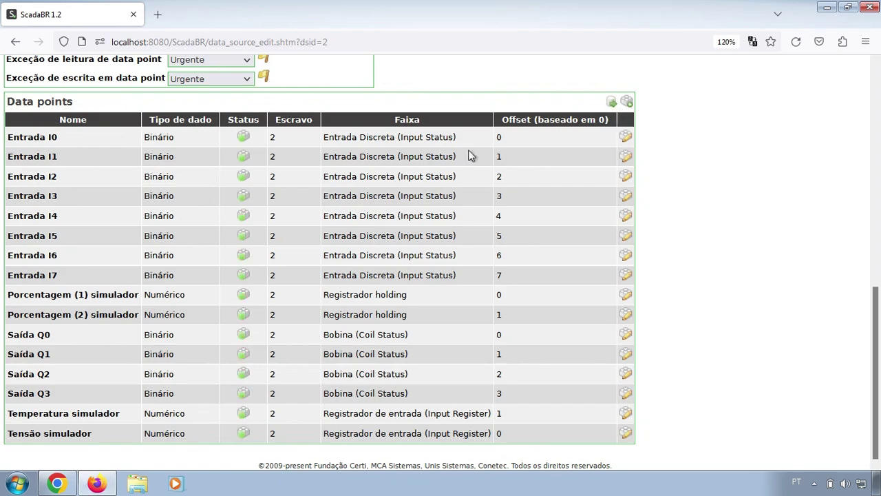
# Enable the "Simulador Modbus TCP/IP" data source and review the status of its data points
pyautogui.scroll(10, 469, 156)
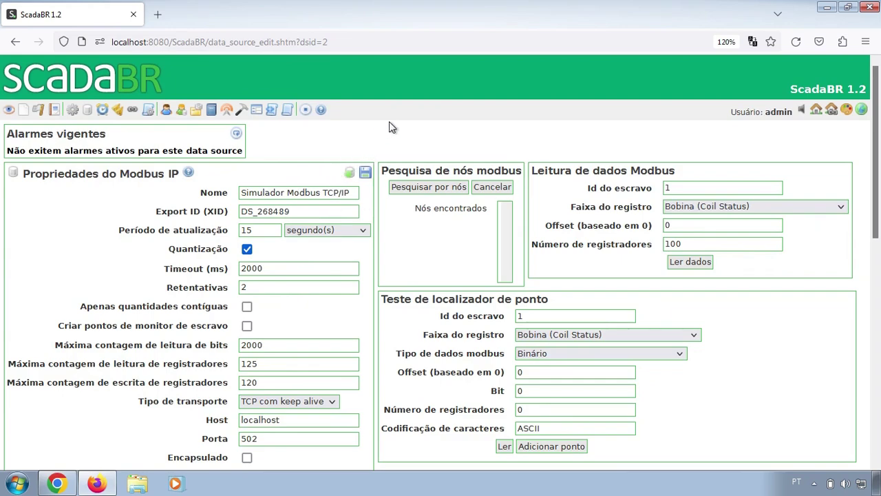
pyautogui.scroll(-5, 441, 179)
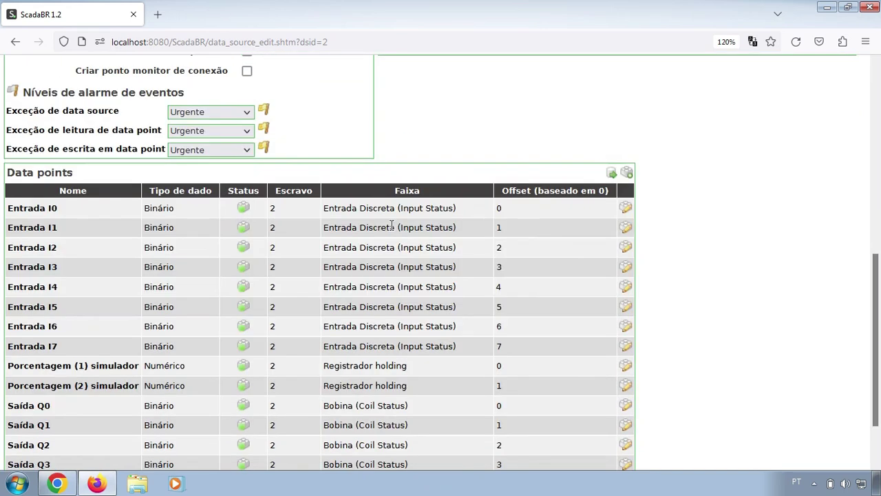
pyautogui.scroll(5, 390, 225)
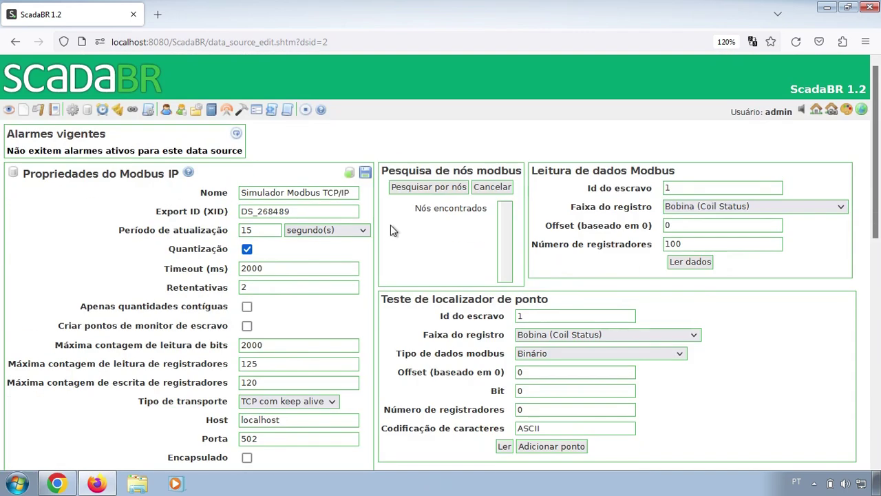
# Open the ScadaBR watch list, and set the Chrome simulator to show output lamps instead of logical states, with random values
pyautogui.click(9, 112)
pyautogui.click(57, 483)
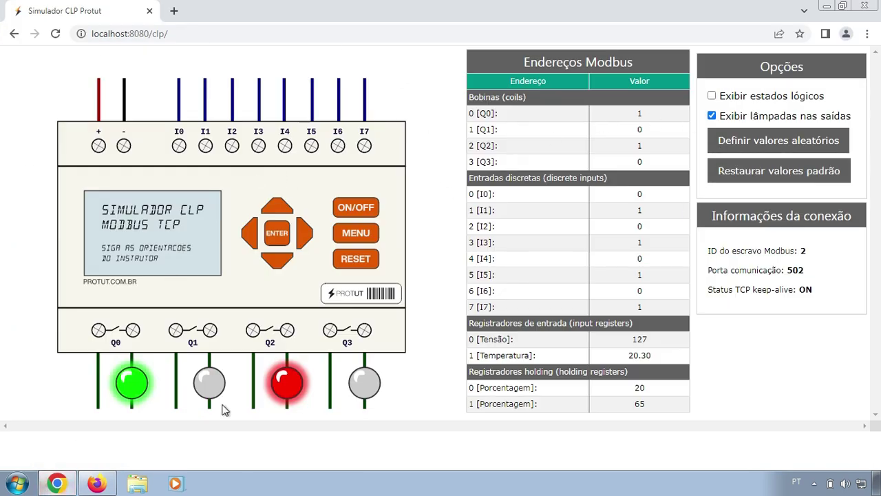
# Arrange the Chrome simulator and the ScadaBR watch list side by side on the screen
pyautogui.moveTo(544, 17); pyautogui.dragTo(1, 268)
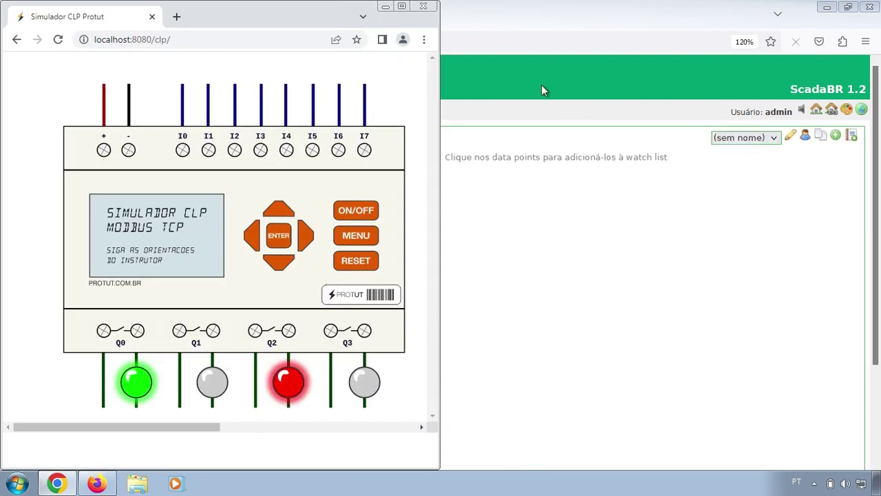
pyautogui.moveTo(529, 24); pyautogui.dragTo(872, 257)
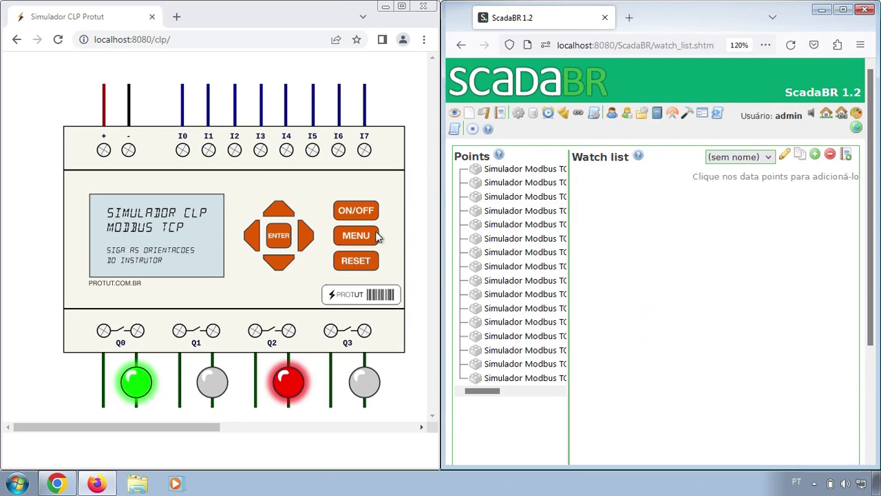
# Add the discrete input points Entrada I0 through Entrada I7 to the watch list
pyautogui.click(533, 172)
pyautogui.click(531, 183)
pyautogui.click(535, 198)
pyautogui.click(534, 211)
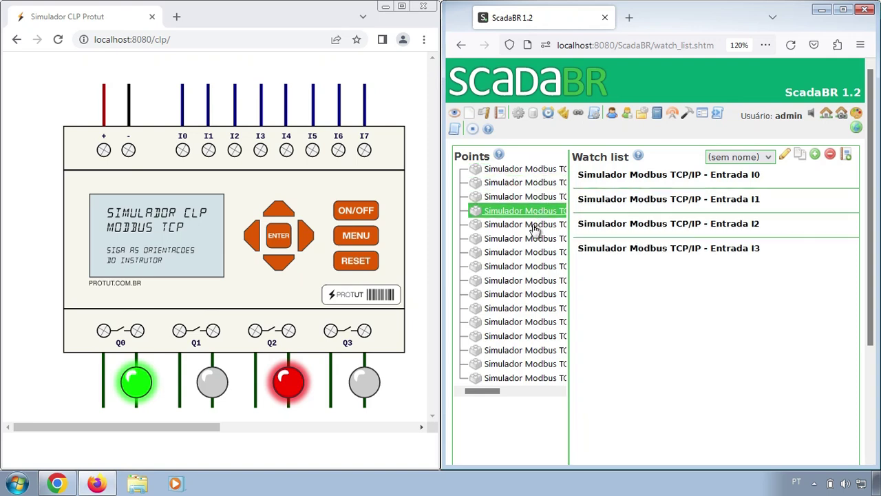
pyautogui.click(534, 224)
pyautogui.click(533, 238)
pyautogui.click(534, 252)
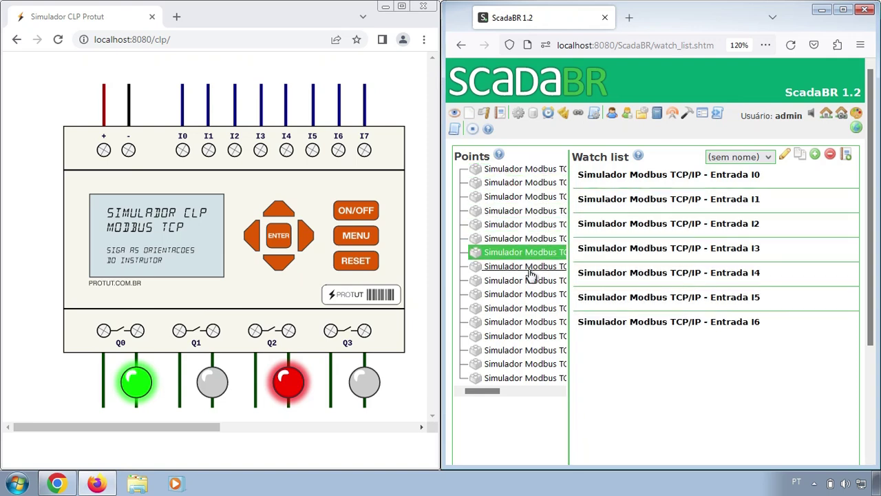
pyautogui.click(531, 267)
# Add both Porcentagem points, Saída Q0 through Q3, Temperatura simulador and Tensão simulador to the watch list
pyautogui.click(530, 280)
pyautogui.click(530, 296)
pyautogui.click(532, 307)
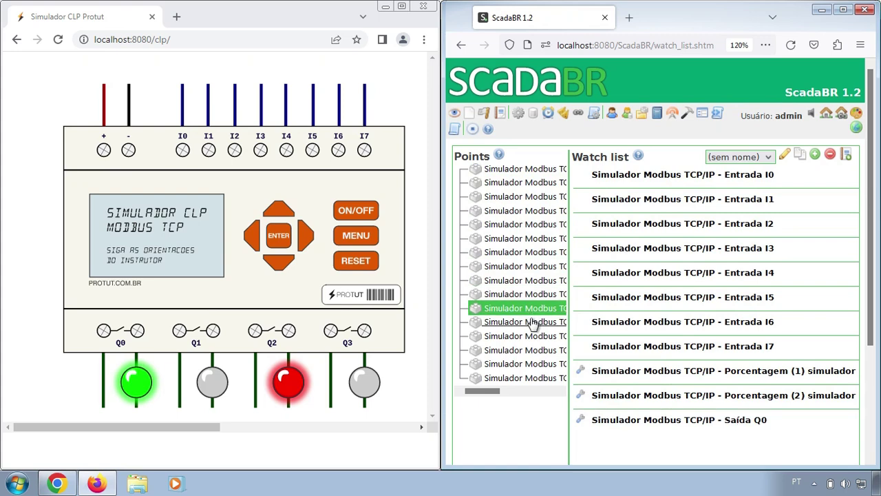
pyautogui.click(534, 321)
pyautogui.click(537, 336)
pyautogui.click(540, 351)
pyautogui.click(540, 364)
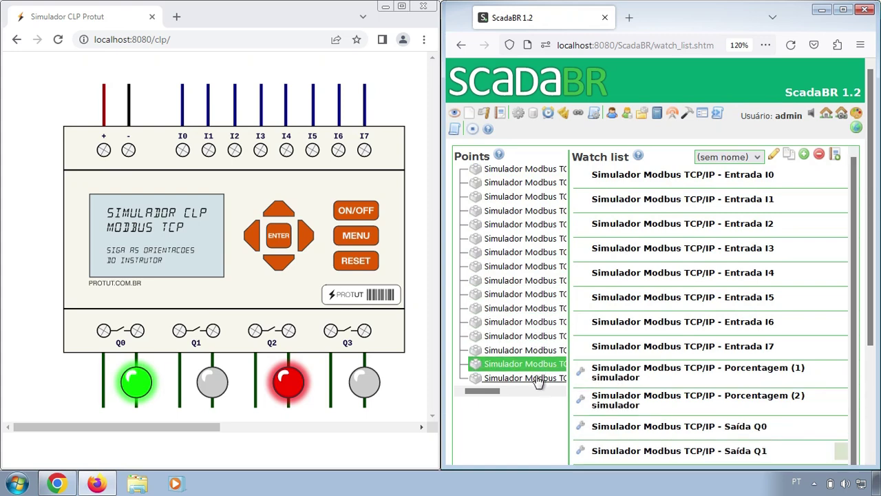
pyautogui.click(539, 378)
# Maximize ScadaBR to examine the live values of all watch list points, and return it to its place beside the simulator
pyautogui.click(843, 12)
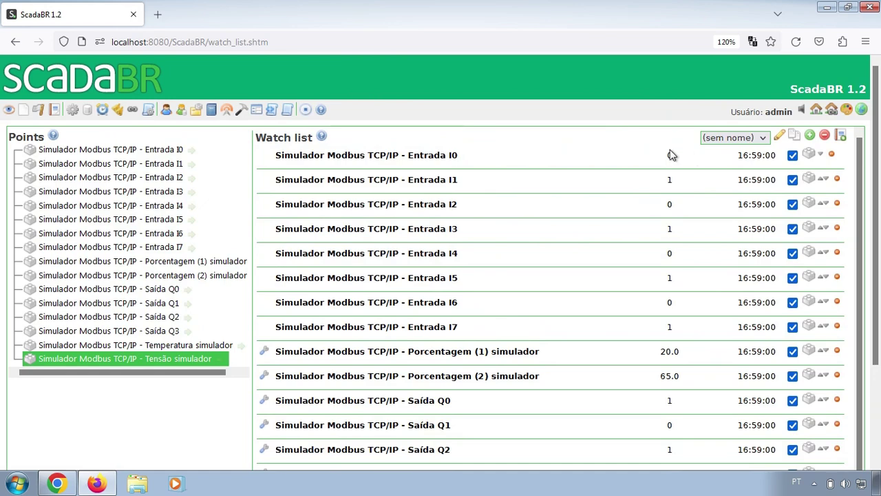
pyautogui.scroll(-3, 673, 351)
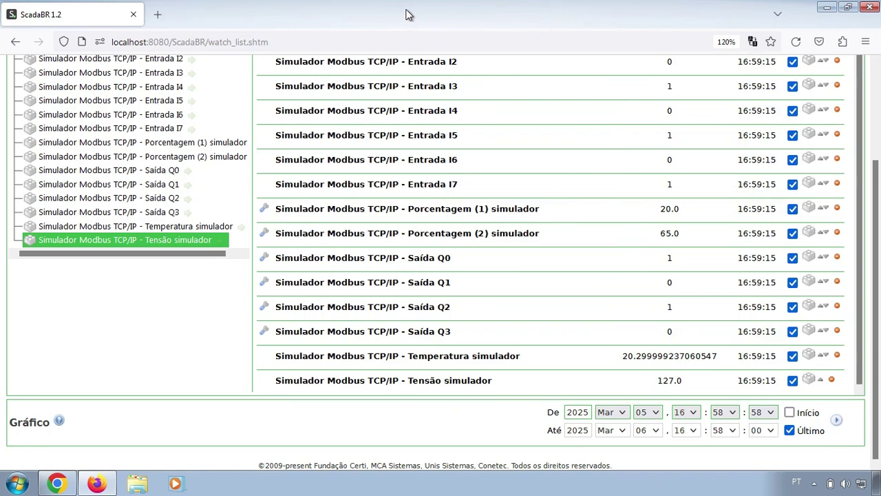
pyautogui.moveTo(406, 14); pyautogui.dragTo(857, 337)
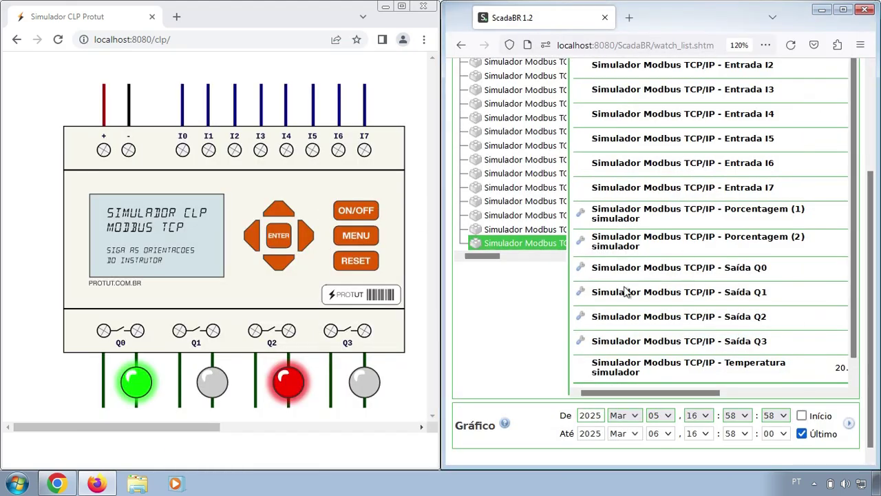
pyautogui.scroll(-1, 671, 208)
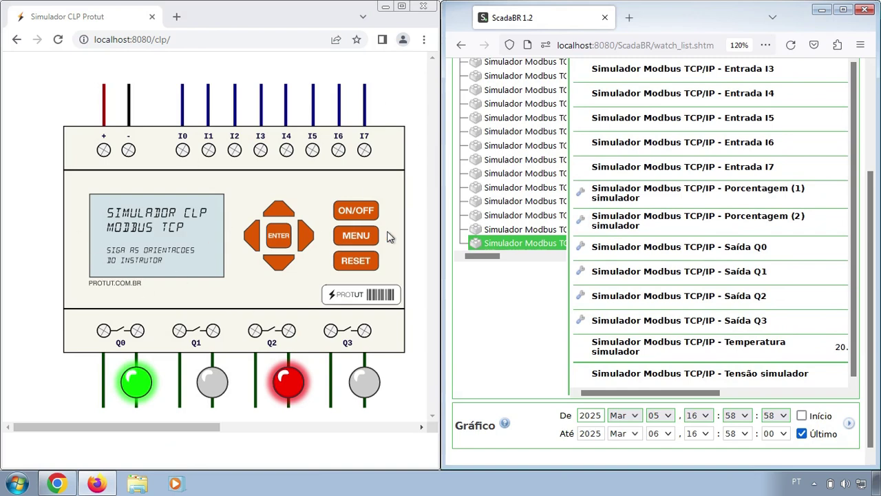
# Test writing to Saída Q0 from the watch list by setting it to 0 and back to 1
pyautogui.moveTo(146, 427); pyautogui.dragTo(80, 420)
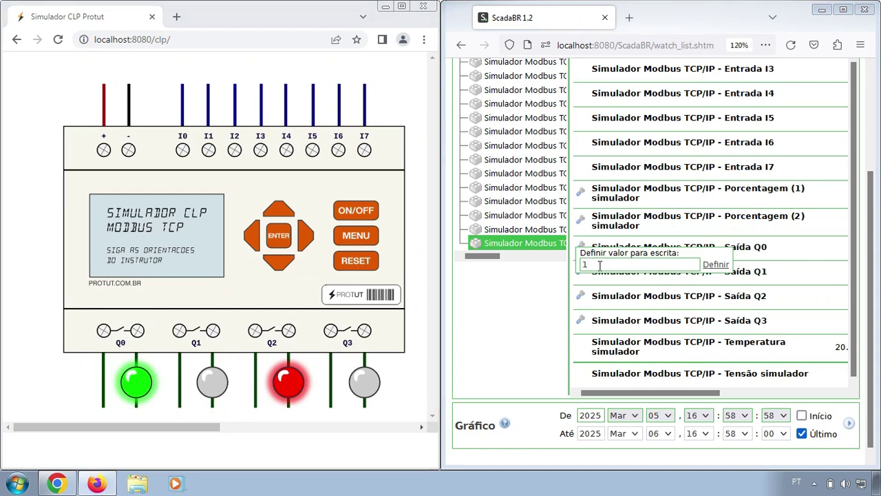
pyautogui.click(600, 265)
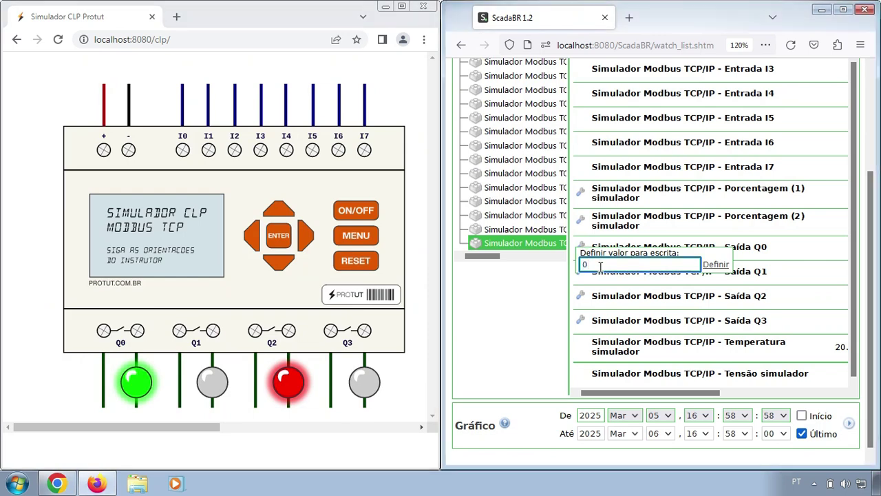
pyautogui.press('Return')
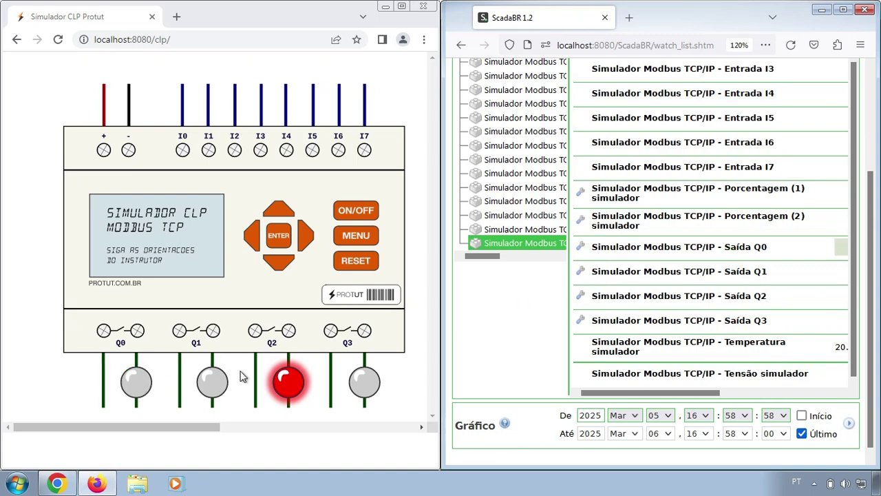
pyautogui.moveTo(585, 252)
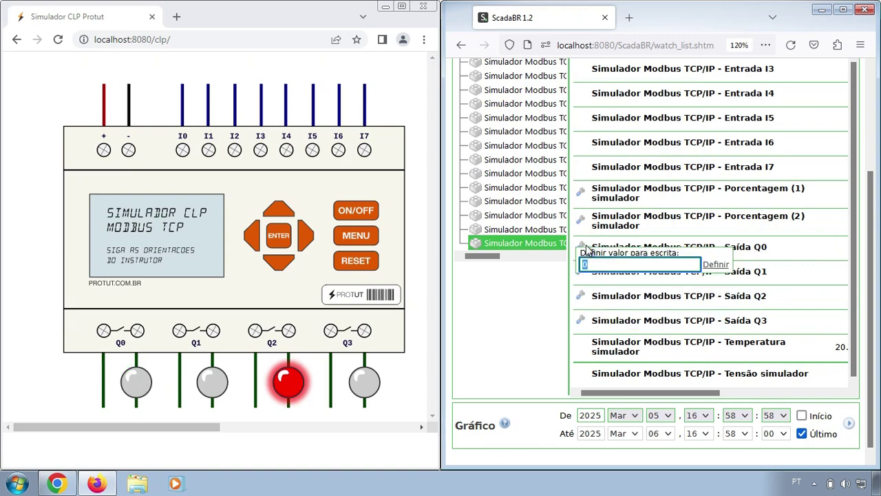
pyautogui.press('Return')
# Write the value 1 to Saída Q1 and Saída Q3 from the watch list
pyautogui.moveTo(583, 272)
pyautogui.write('1')
pyautogui.press('Return')
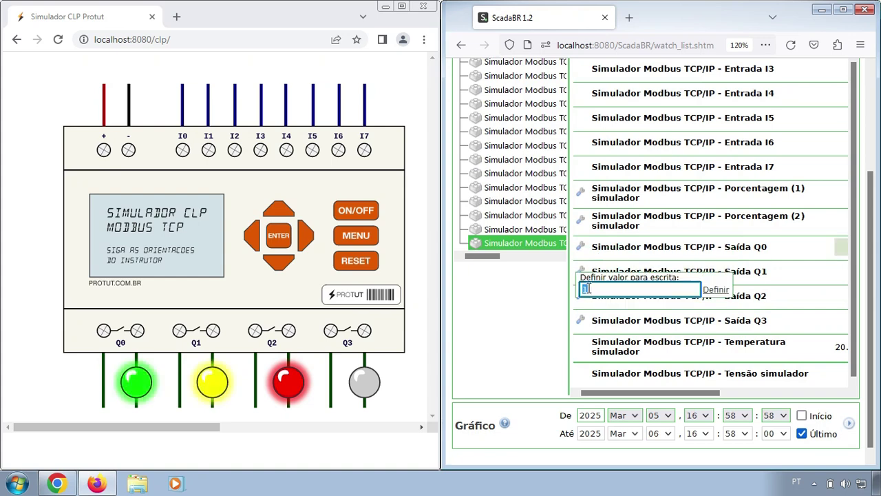
pyautogui.moveTo(583, 322)
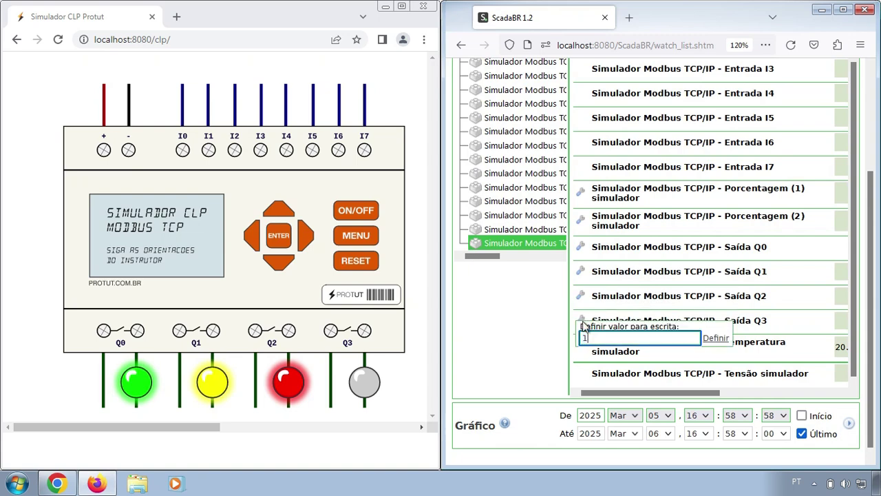
pyautogui.write('1')
pyautogui.press('Return')
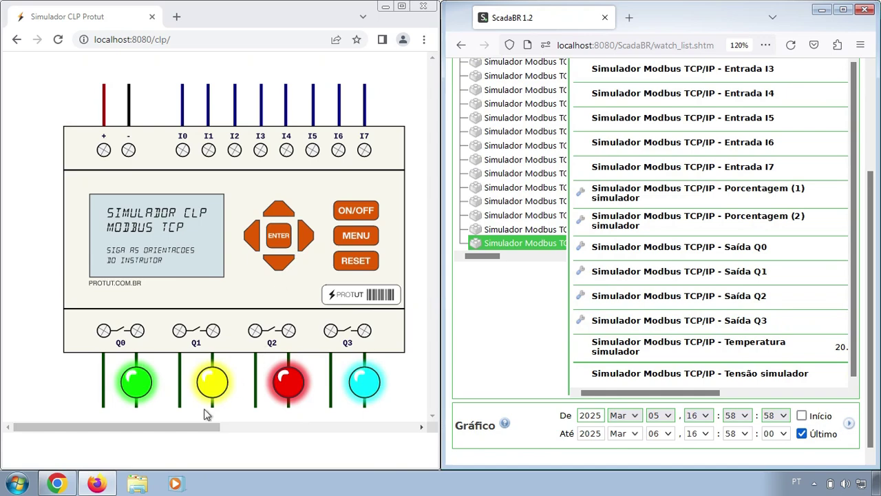
# Write 99 to Porcentagem (1) simulador from the watch list, and maximize the simulator window to check its Modbus address values
pyautogui.moveTo(214, 425); pyautogui.dragTo(404, 436)
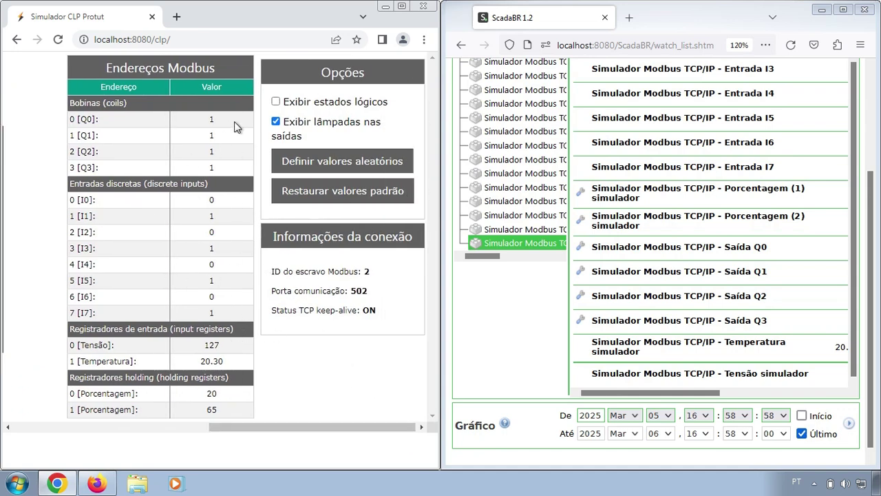
pyautogui.moveTo(217, 427); pyautogui.dragTo(269, 417)
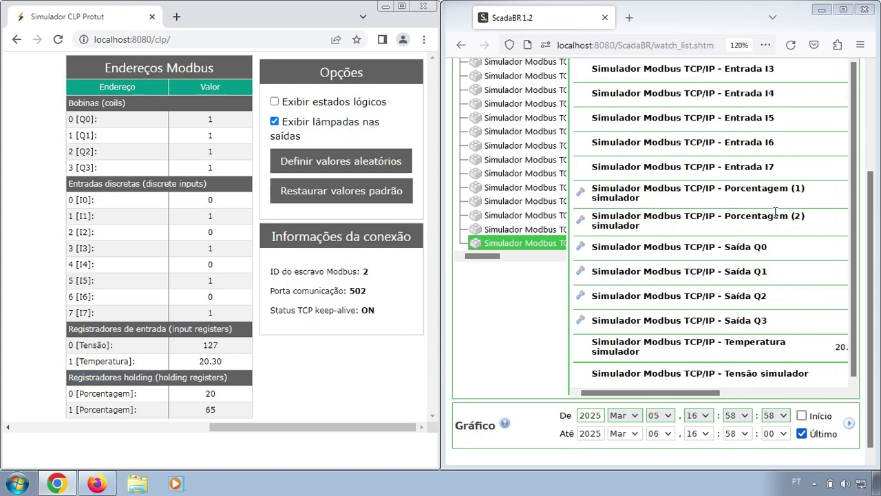
pyautogui.moveTo(580, 193)
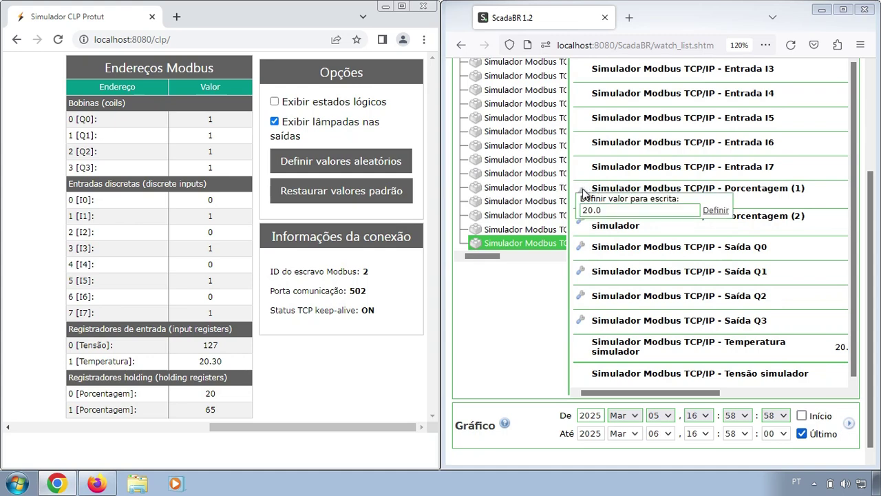
pyautogui.doubleClick(597, 211)
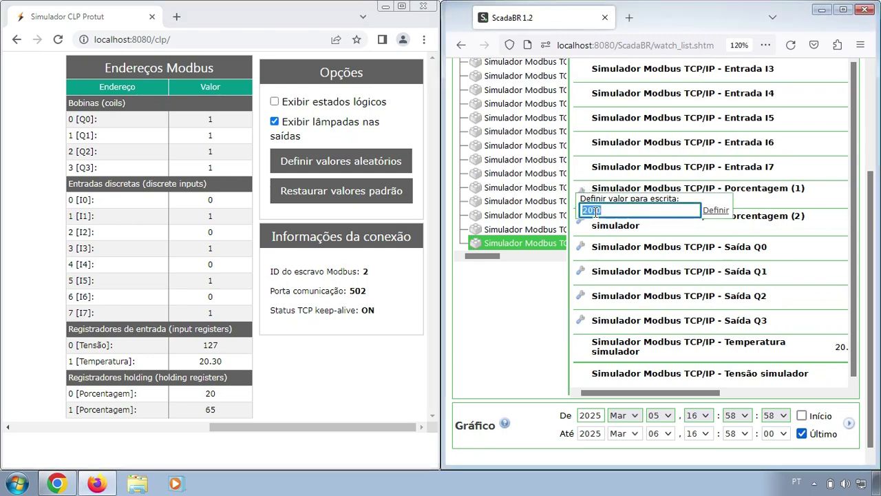
pyautogui.write('99')
pyautogui.press('Return')
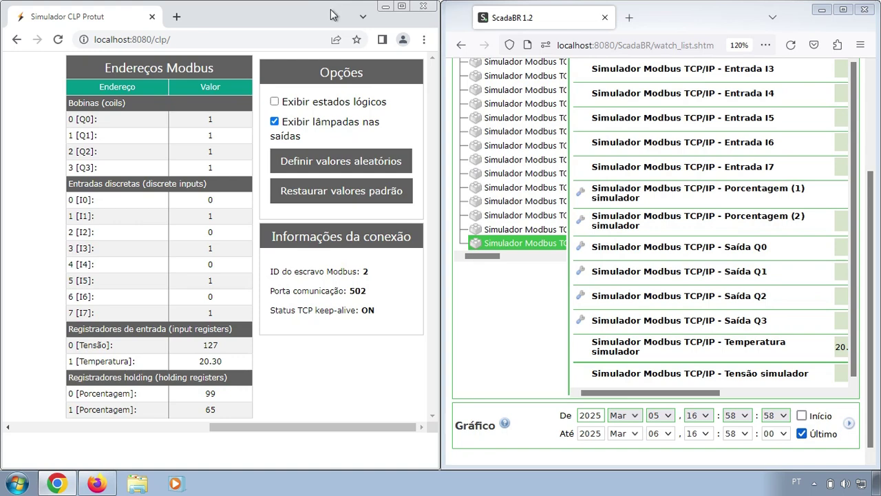
pyautogui.click(402, 6)
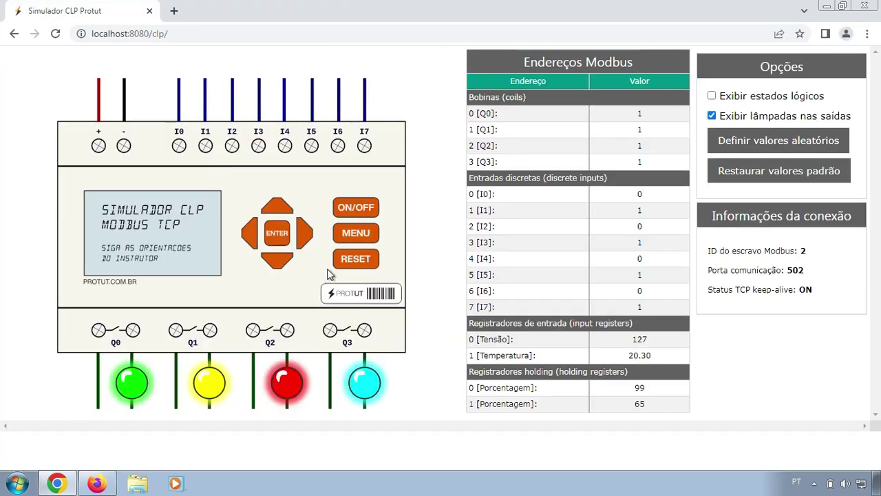